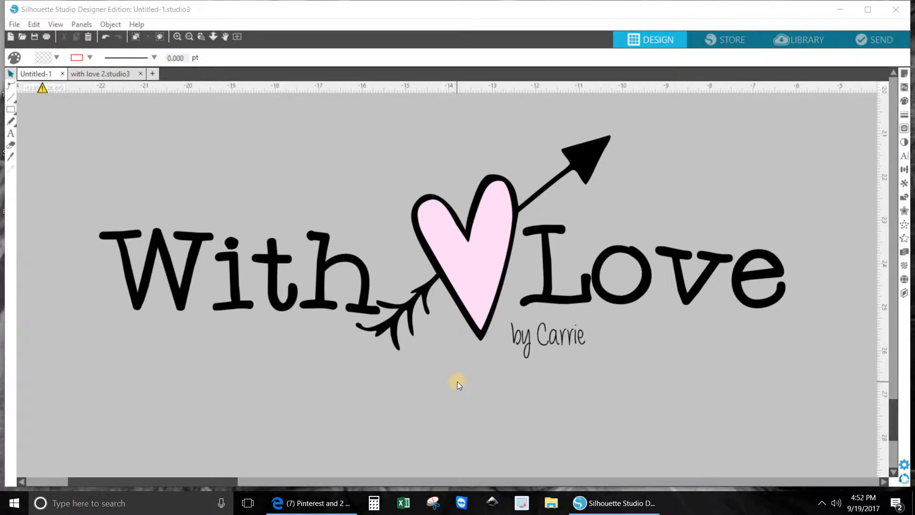
# Step: Move the front baseball Mickey copy clear of the stack and place the black silhouette behind it
pyautogui.scroll(2, 465, 374)
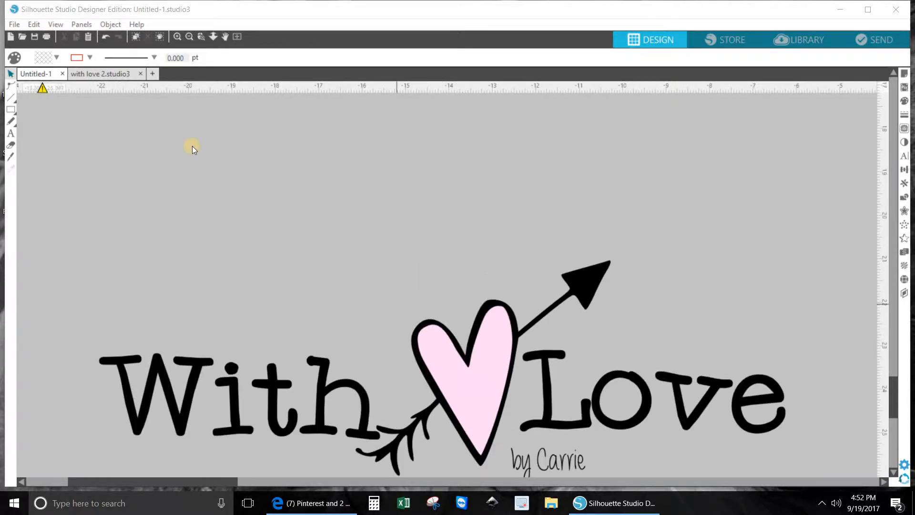
pyautogui.click(188, 37)
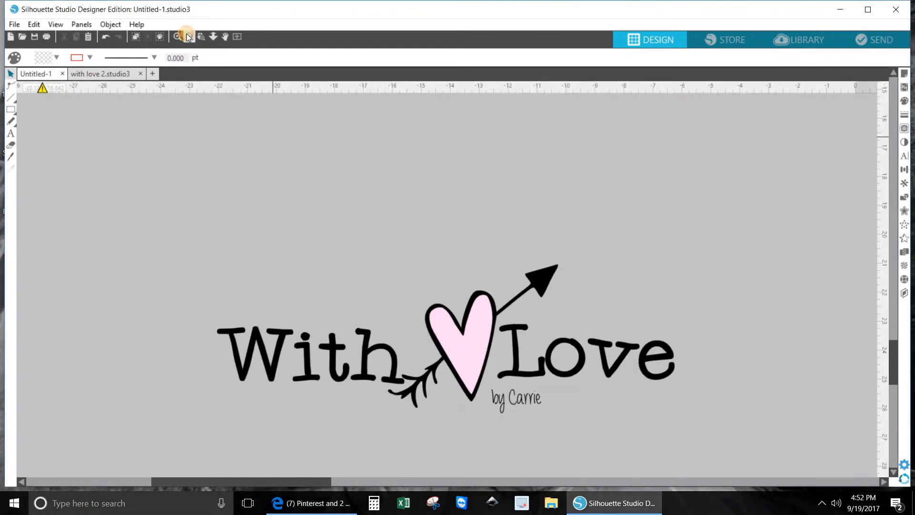
pyautogui.click(187, 37)
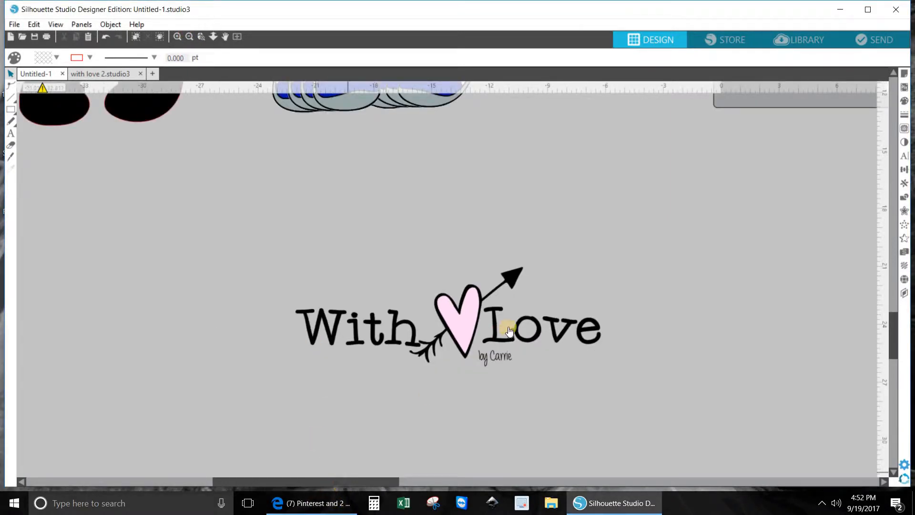
pyautogui.scroll(-1, 510, 328)
pyautogui.scroll(3, 510, 329)
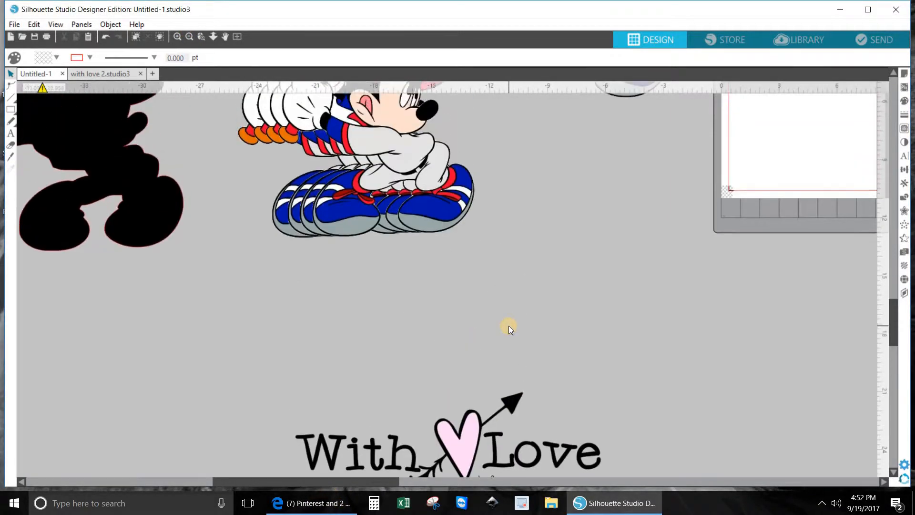
pyautogui.scroll(4, 508, 325)
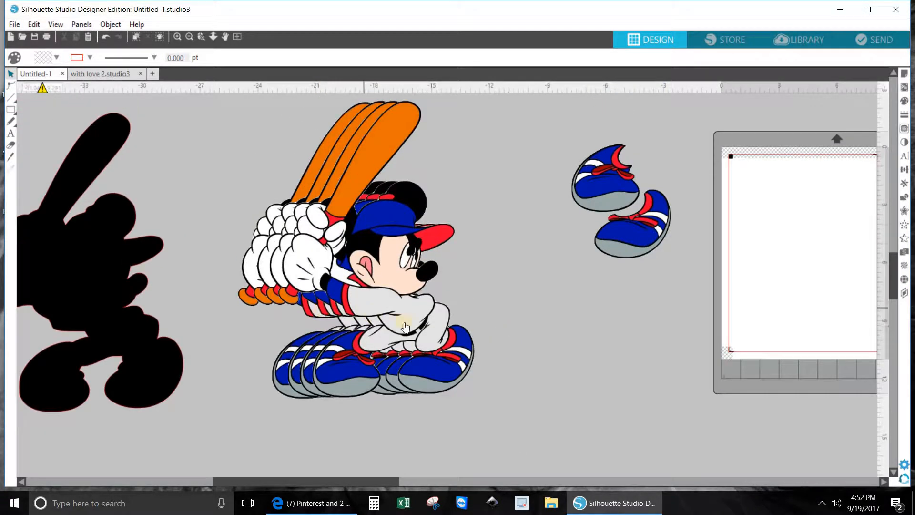
pyautogui.moveTo(405, 327); pyautogui.dragTo(557, 377)
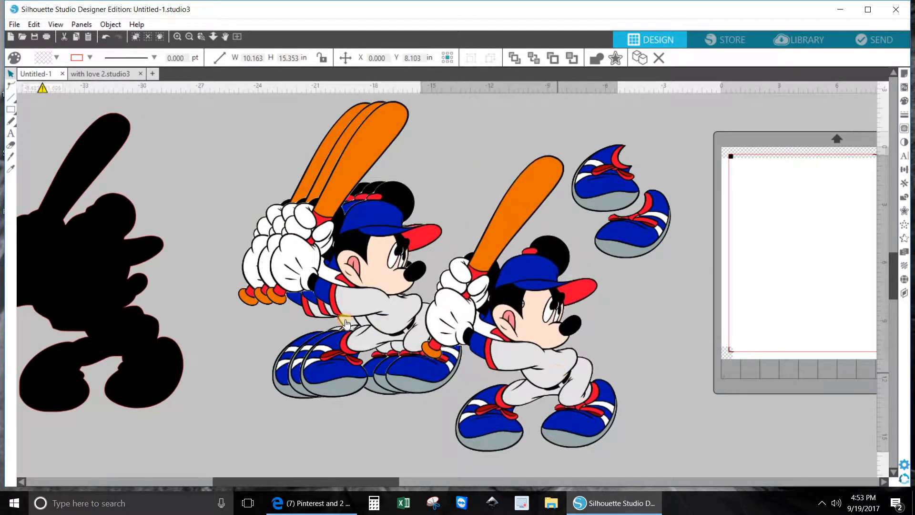
pyautogui.moveTo(138, 319); pyautogui.dragTo(583, 366)
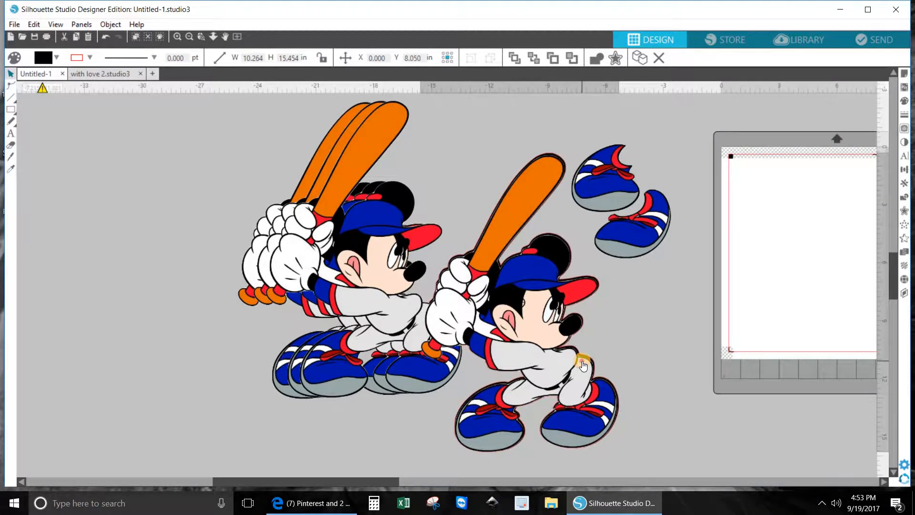
pyautogui.click(582, 364)
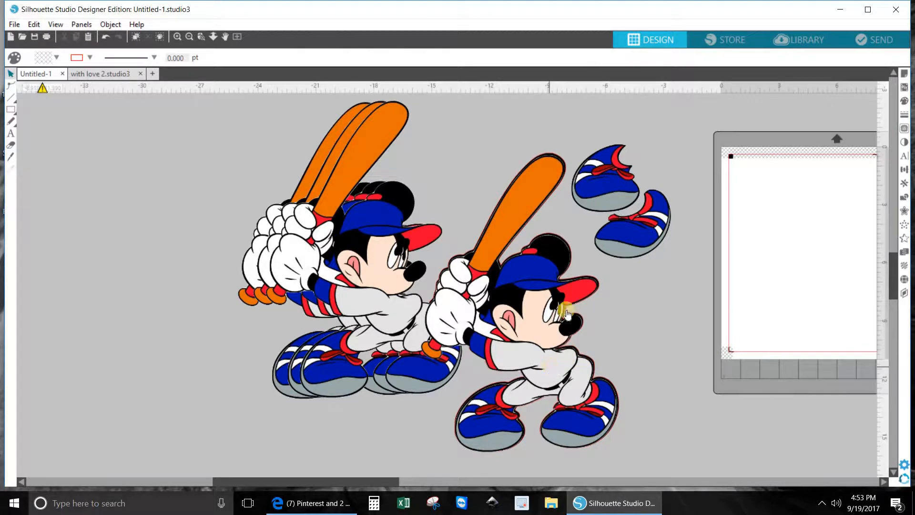
# Step: Separate the black silhouette from the Mickey copy and return the Mickey copy to the front of the stack
pyautogui.moveTo(551, 335)
pyautogui.mouseDown()
pyautogui.moveTo(587, 329)
pyautogui.moveTo(565, 342)
pyautogui.moveTo(210, 256)
pyautogui.moveTo(106, 267)
pyautogui.moveTo(132, 314)
pyautogui.mouseUp()
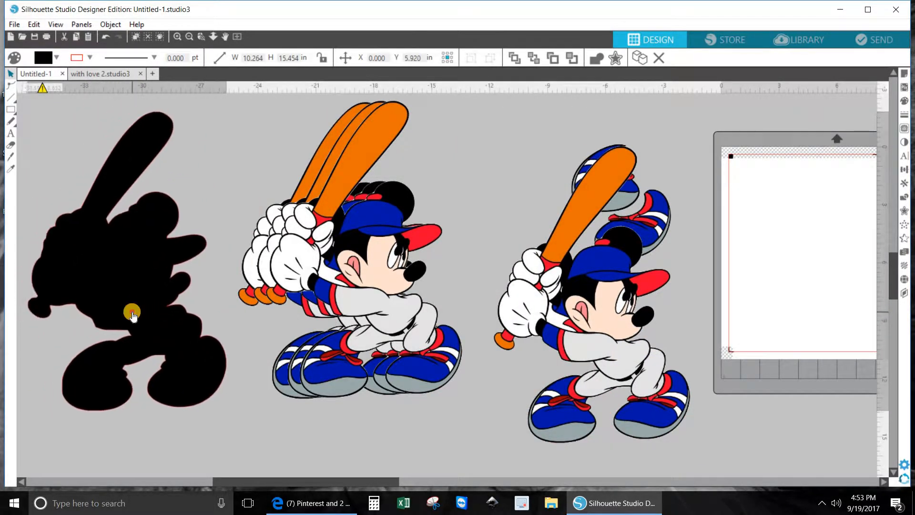
pyautogui.click(179, 190)
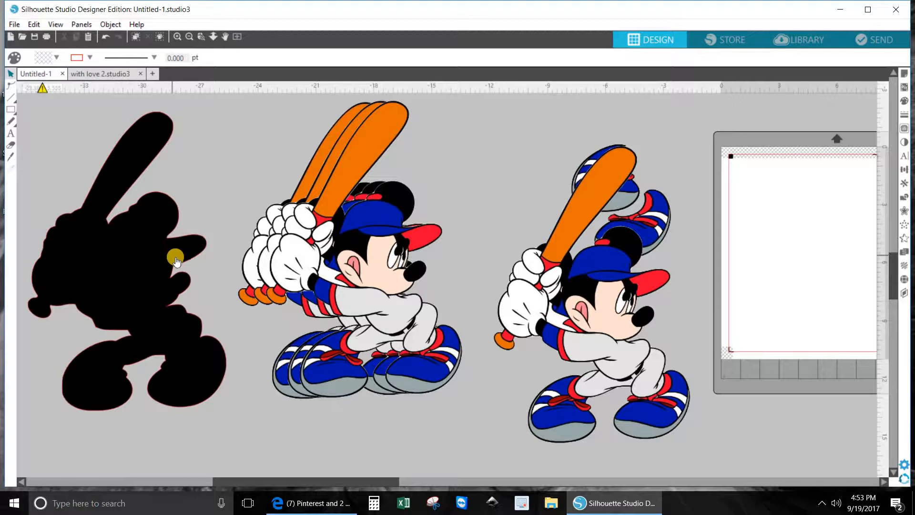
pyautogui.click(564, 344)
pyautogui.moveTo(641, 352)
pyautogui.mouseDown()
pyautogui.moveTo(484, 331)
pyautogui.moveTo(397, 304)
pyautogui.moveTo(888, 294)
pyautogui.moveTo(324, 311)
pyautogui.moveTo(388, 301)
pyautogui.mouseUp()
pyautogui.press('Escape')
pyautogui.click(702, 226)
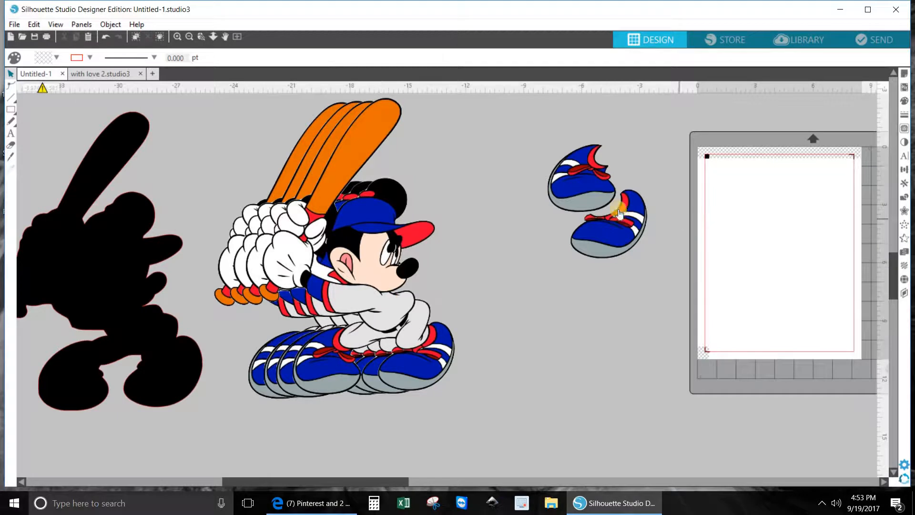
# Step: Move both loose blue shoes together onto the page and back out to the empty area beside the Mickey stack
pyautogui.moveTo(534, 128); pyautogui.dragTo(674, 245)
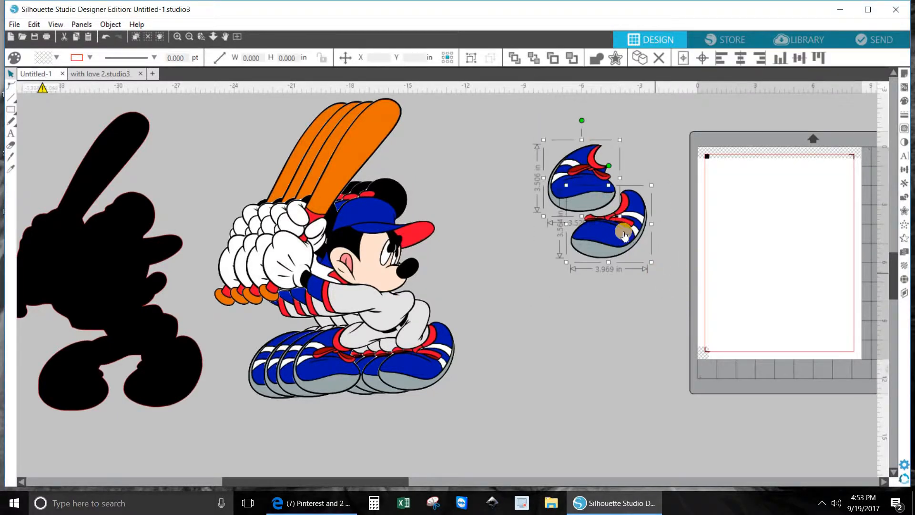
pyautogui.moveTo(624, 232); pyautogui.dragTo(818, 292)
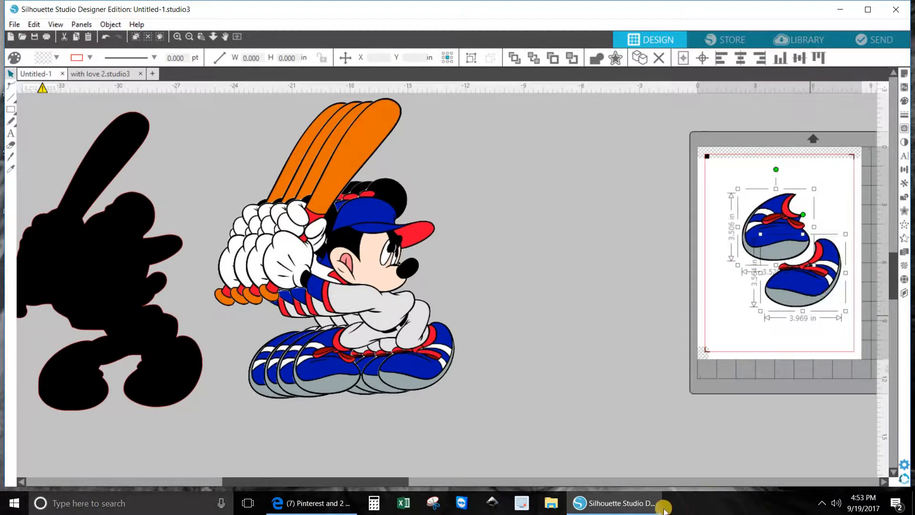
pyautogui.moveTo(392, 482); pyautogui.dragTo(435, 481)
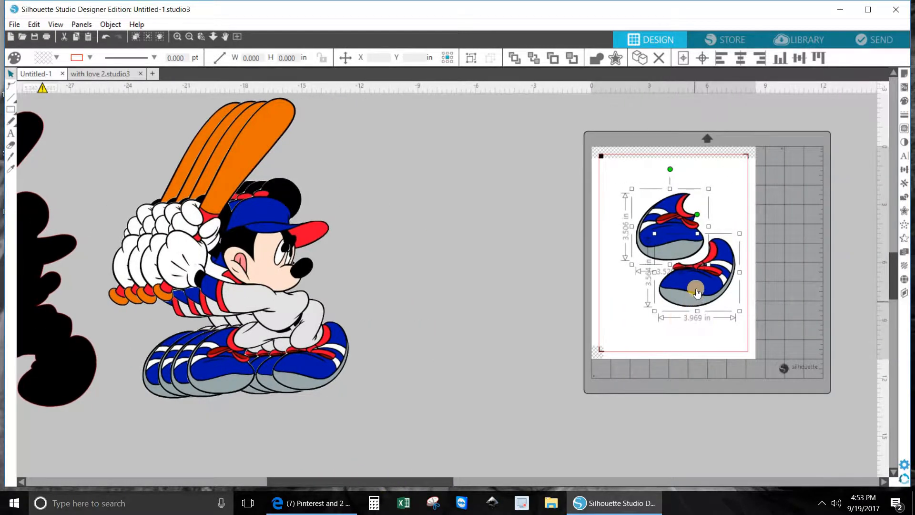
pyautogui.moveTo(696, 293); pyautogui.dragTo(457, 199)
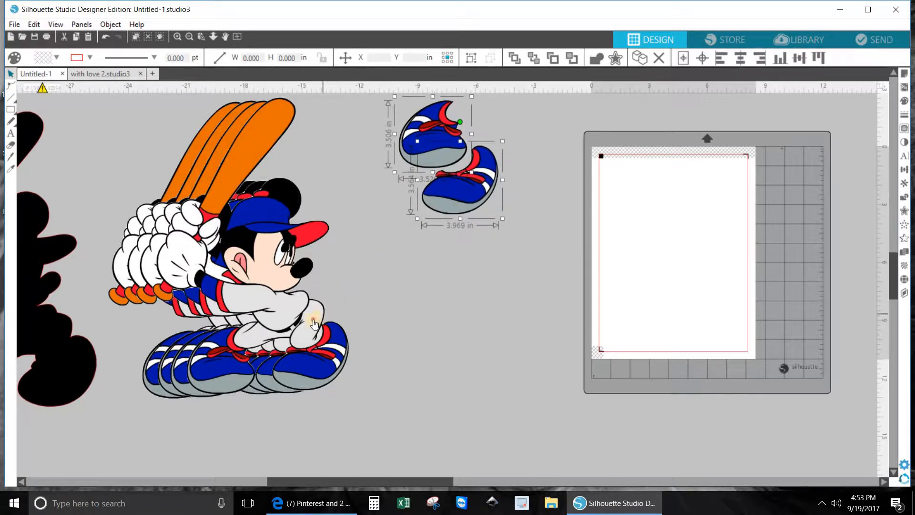
# Step: Move one Mickey copy into the open space beside the page and mark a trace area around its cap and ear
pyautogui.click(389, 345)
pyautogui.moveTo(389, 345); pyautogui.dragTo(621, 429)
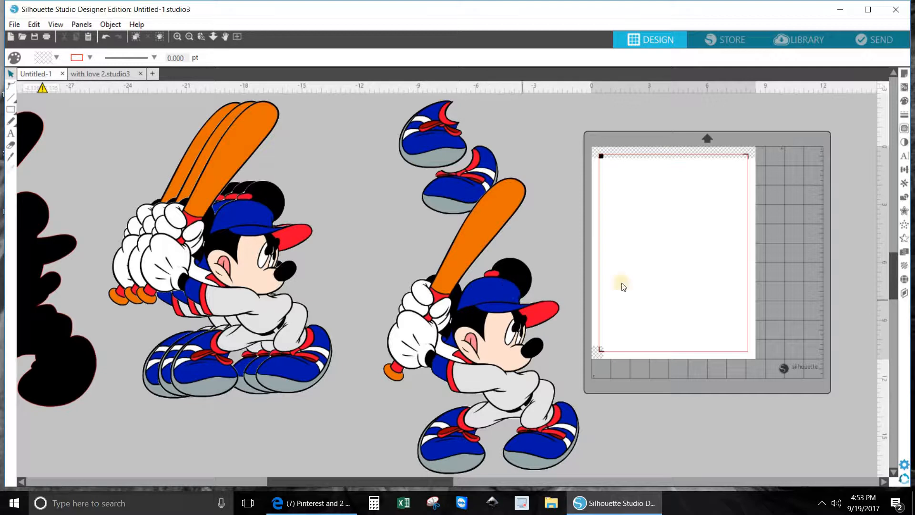
pyautogui.click(905, 130)
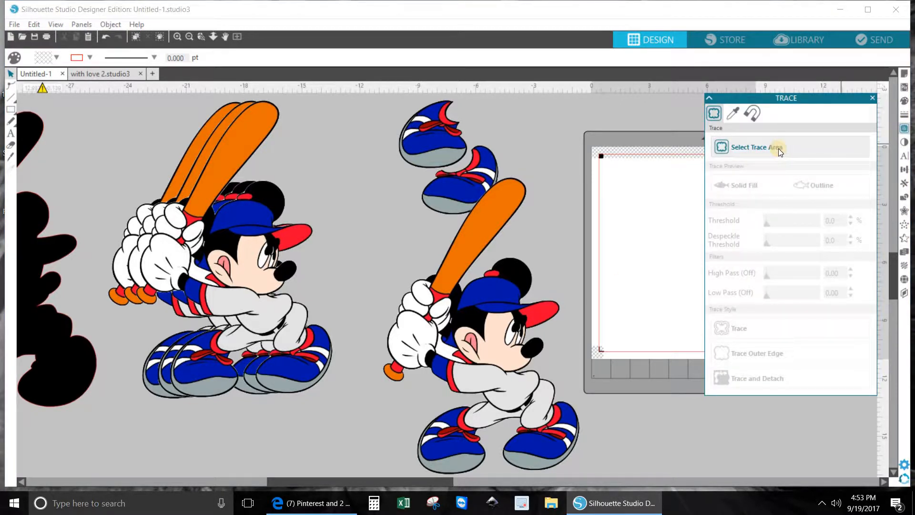
pyautogui.click(779, 148)
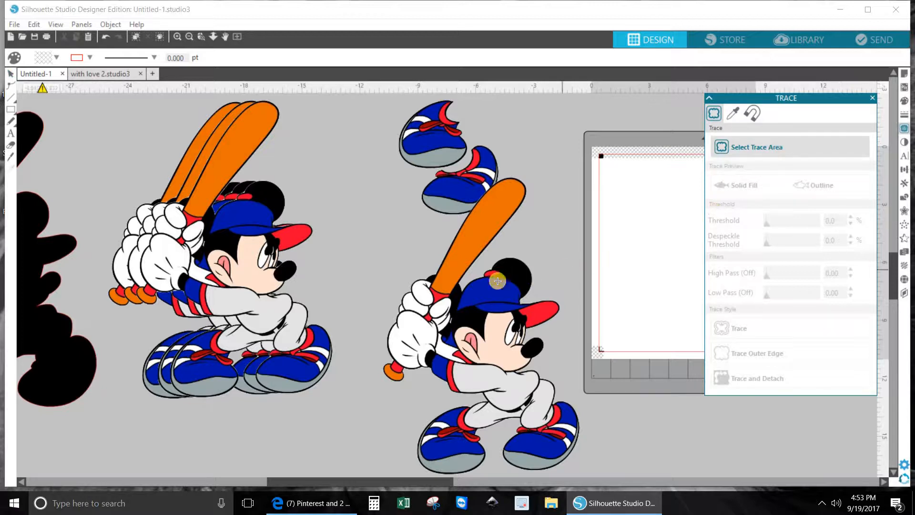
pyautogui.moveTo(441, 261)
pyautogui.mouseDown()
pyautogui.moveTo(504, 278)
pyautogui.moveTo(571, 339)
pyautogui.mouseUp()
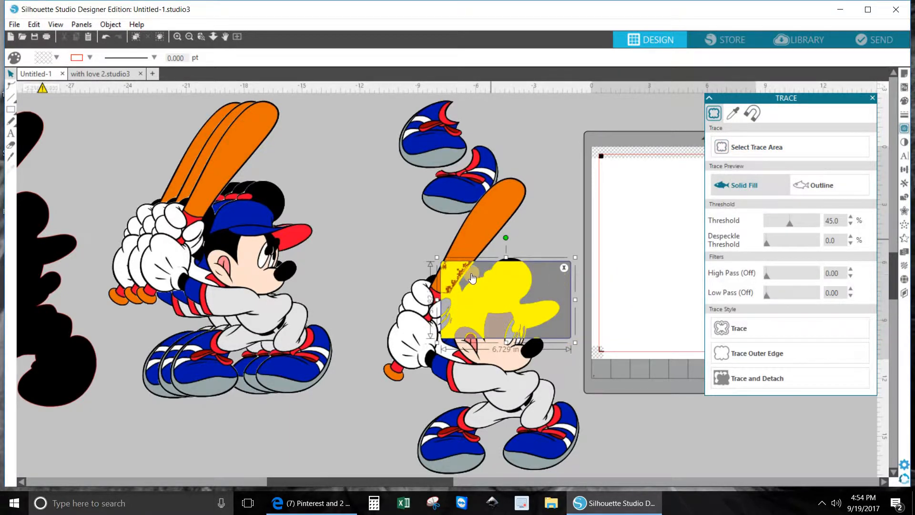
pyautogui.moveTo(506, 257); pyautogui.dragTo(506, 250)
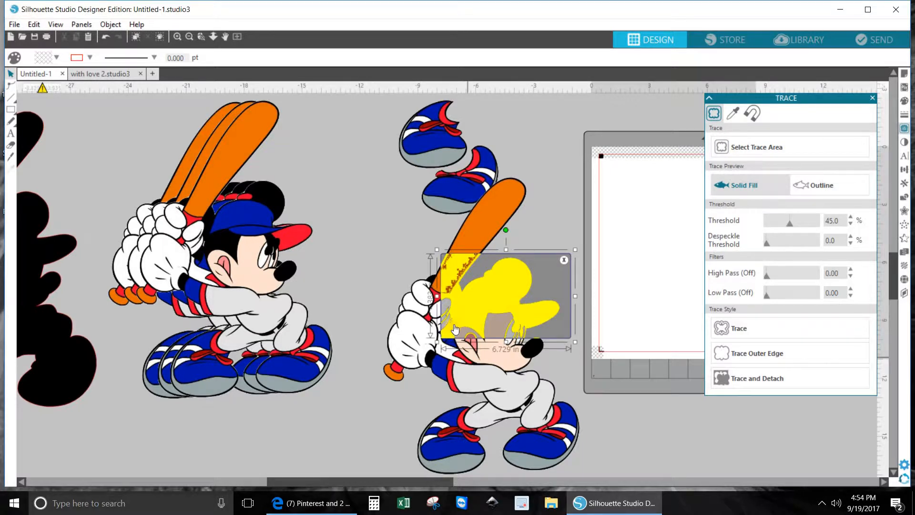
# Step: Trace and detach the cap area, and move the remaining Mickey figure and the detached cap piece apart
pyautogui.click(737, 378)
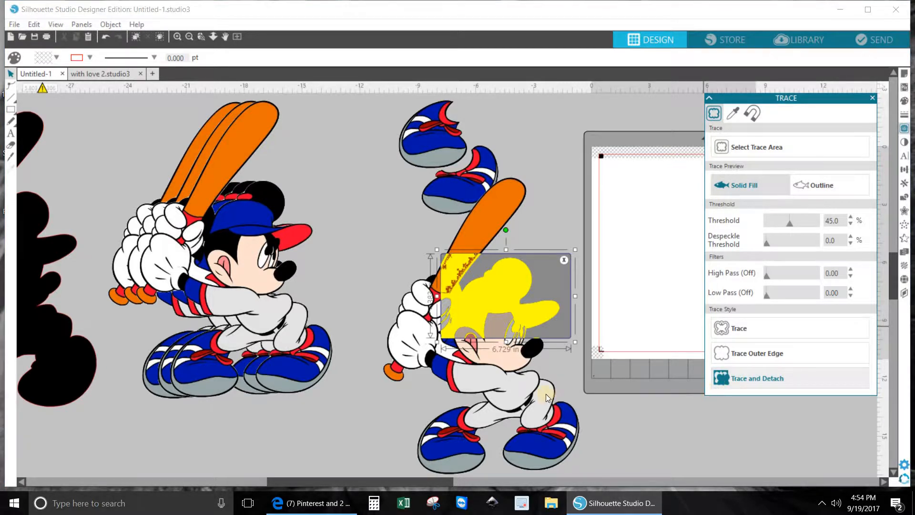
pyautogui.click(534, 380)
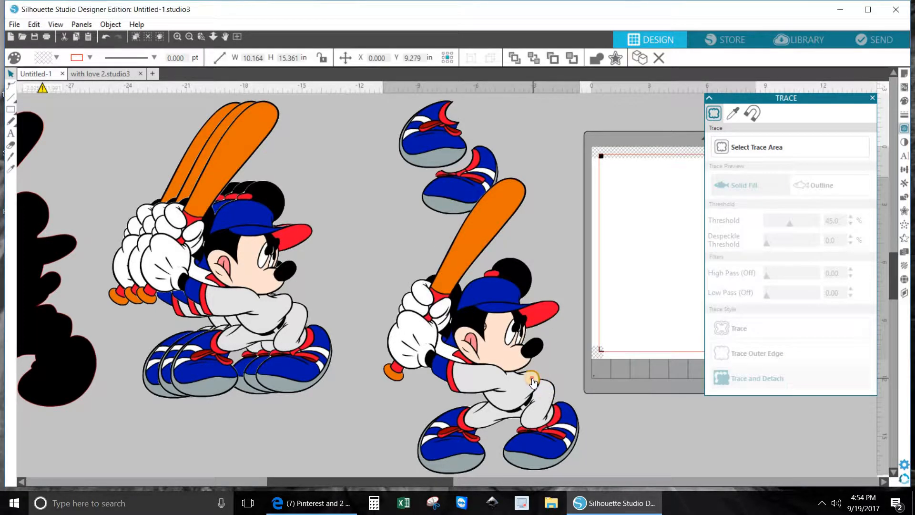
pyautogui.moveTo(534, 381); pyautogui.dragTo(384, 408)
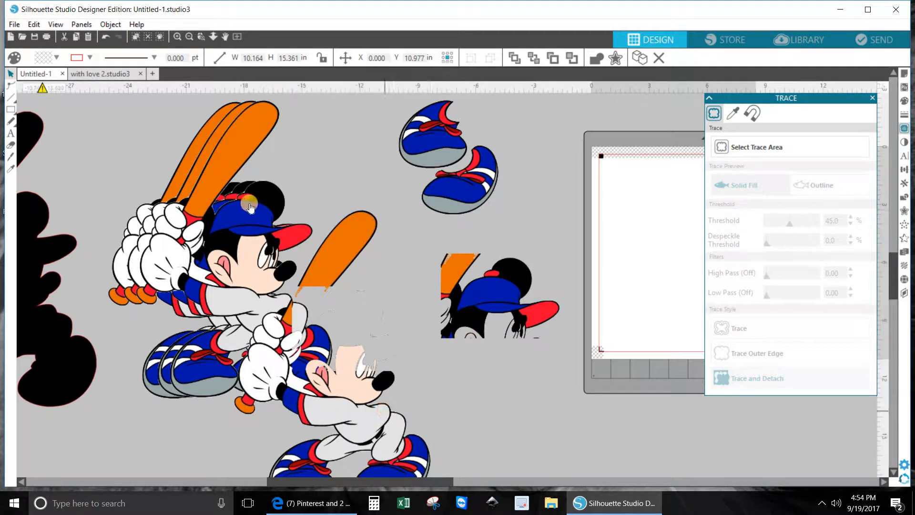
pyautogui.moveTo(524, 281); pyautogui.dragTo(666, 209)
# Step: Delete the stray trace fragments and the leftover Mickey body, and move the detached cap piece off the page below the shoes
pyautogui.click(438, 216)
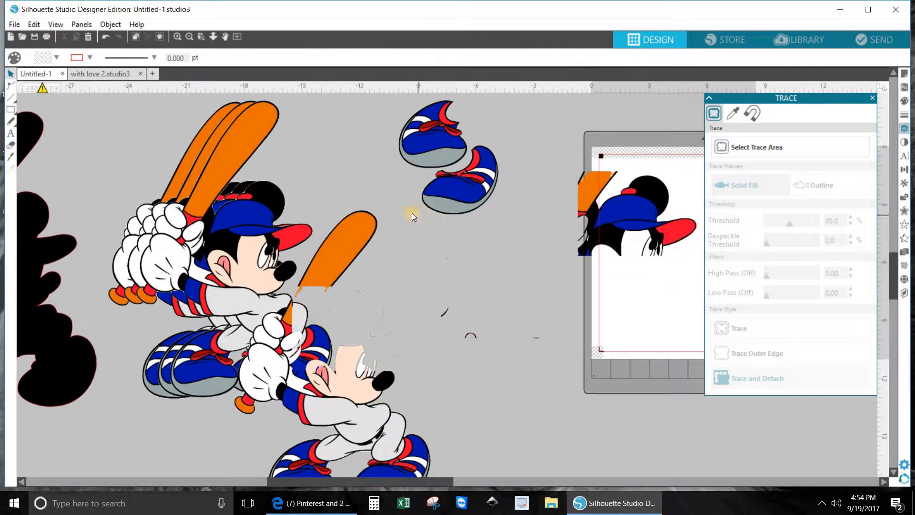
pyautogui.moveTo(412, 213); pyautogui.dragTo(576, 396)
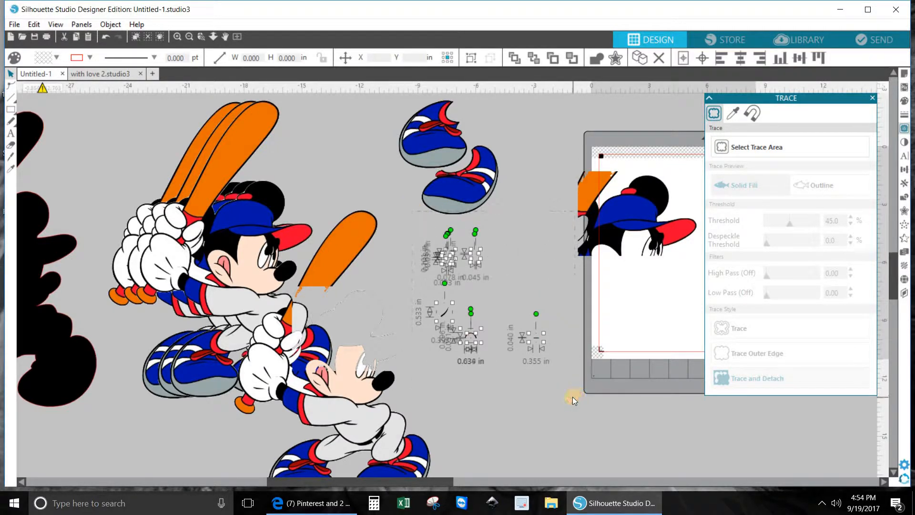
pyautogui.press('Delete')
pyautogui.click(377, 299)
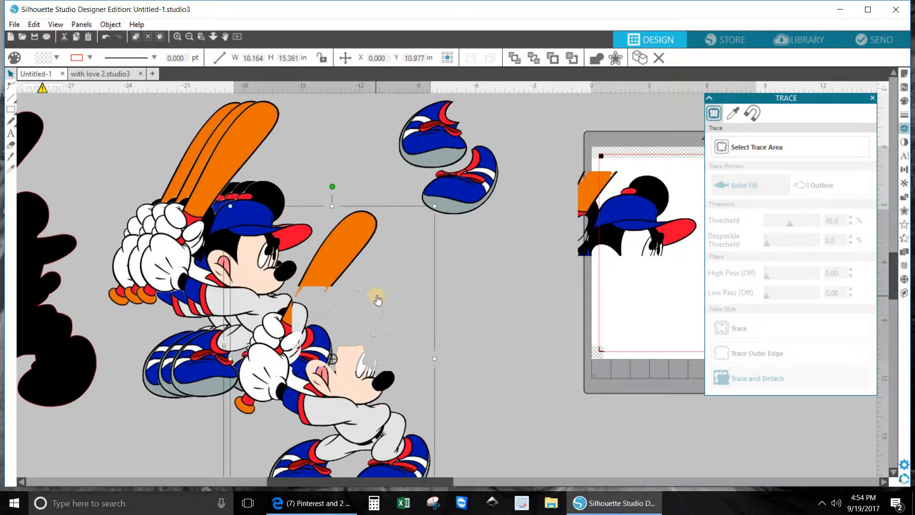
pyautogui.press('Delete')
pyautogui.moveTo(603, 227); pyautogui.dragTo(482, 293)
pyautogui.press('Escape')
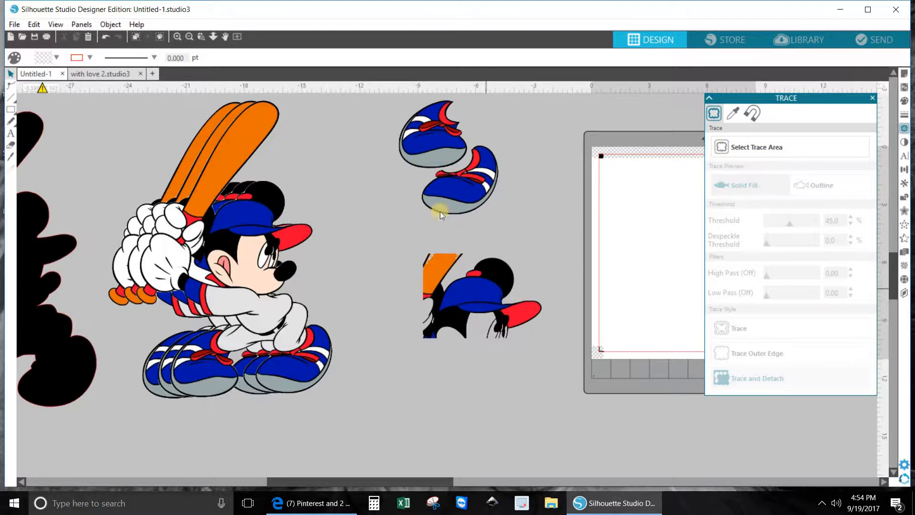
# Step: Open the detached cap piece for point editing and delete the points around the upper part of the orange bat
pyautogui.click(200, 38)
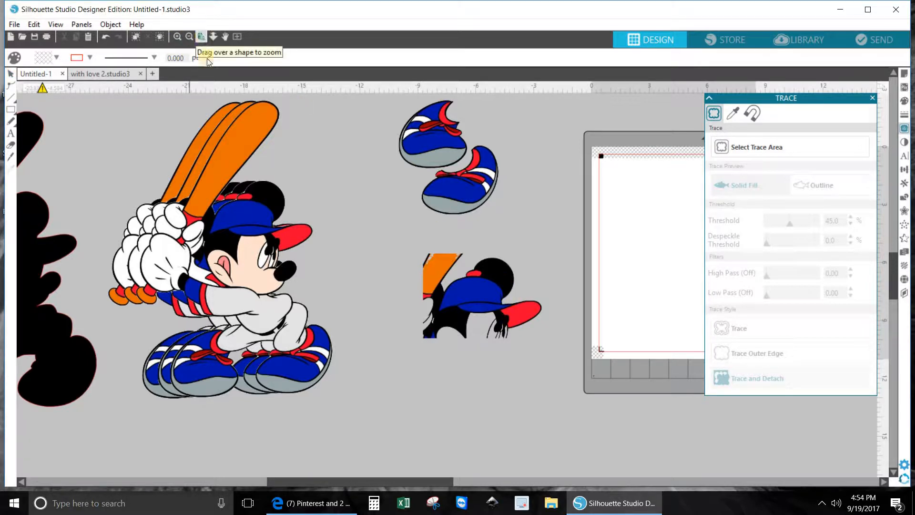
pyautogui.click(472, 279)
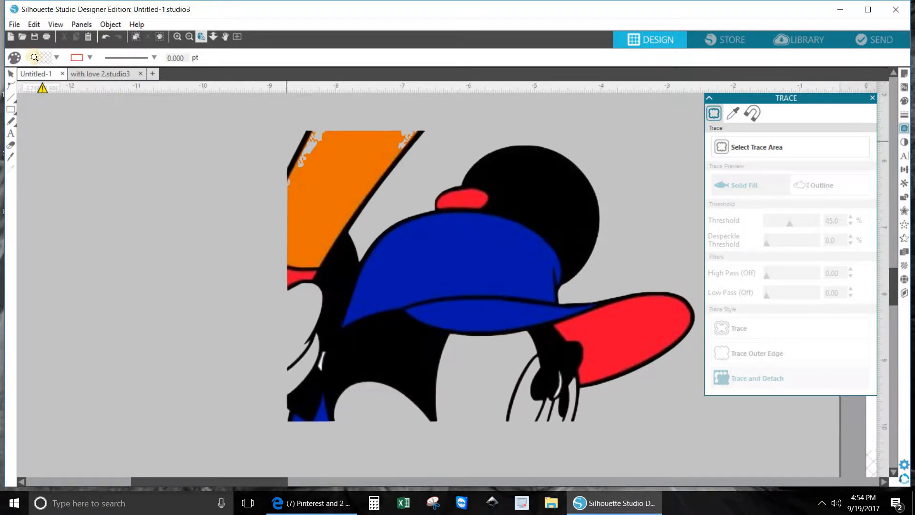
pyautogui.click(202, 37)
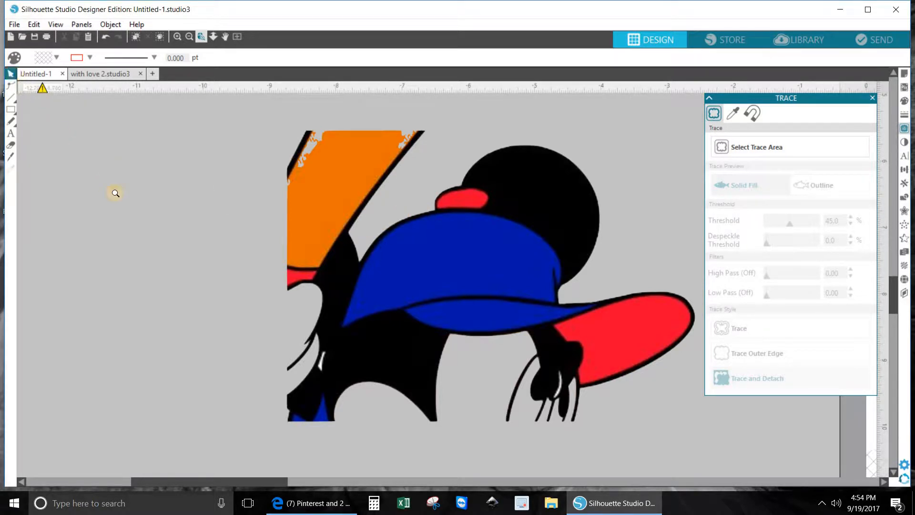
pyautogui.click(13, 75)
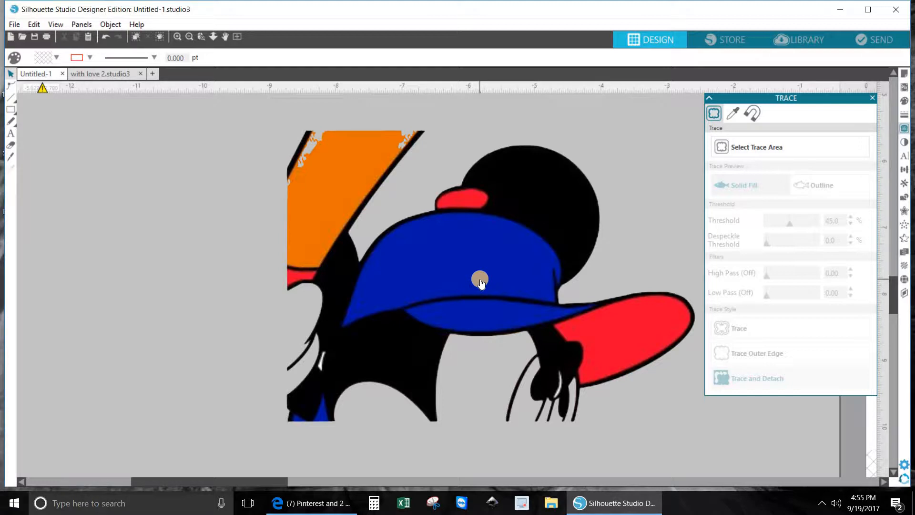
pyautogui.doubleClick(453, 212)
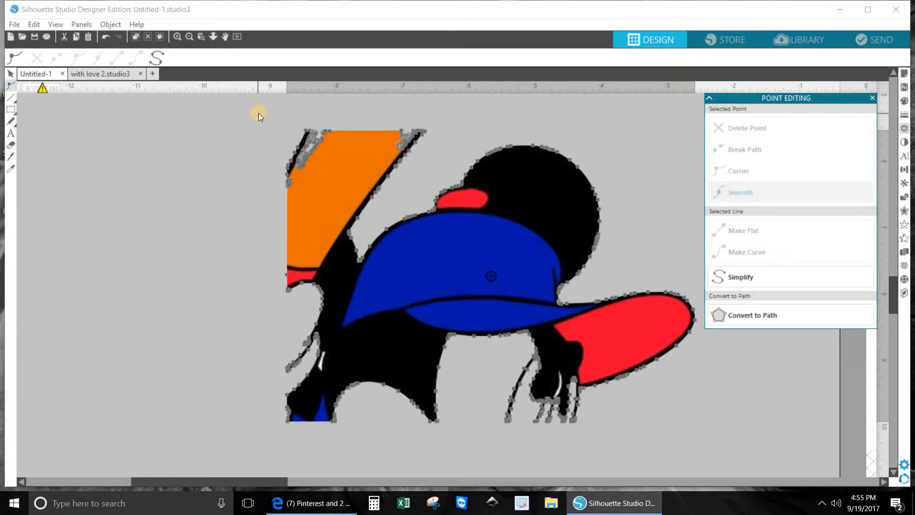
pyautogui.moveTo(252, 108); pyautogui.dragTo(430, 201)
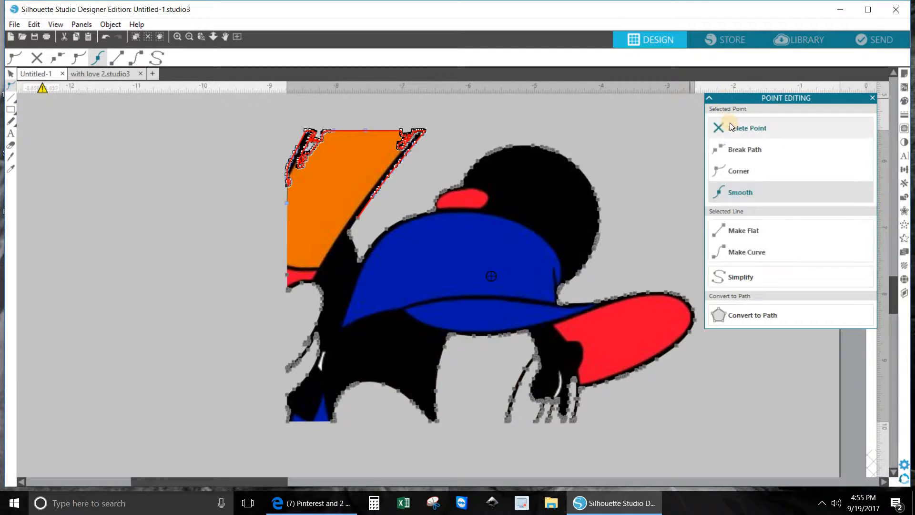
pyautogui.click(730, 125)
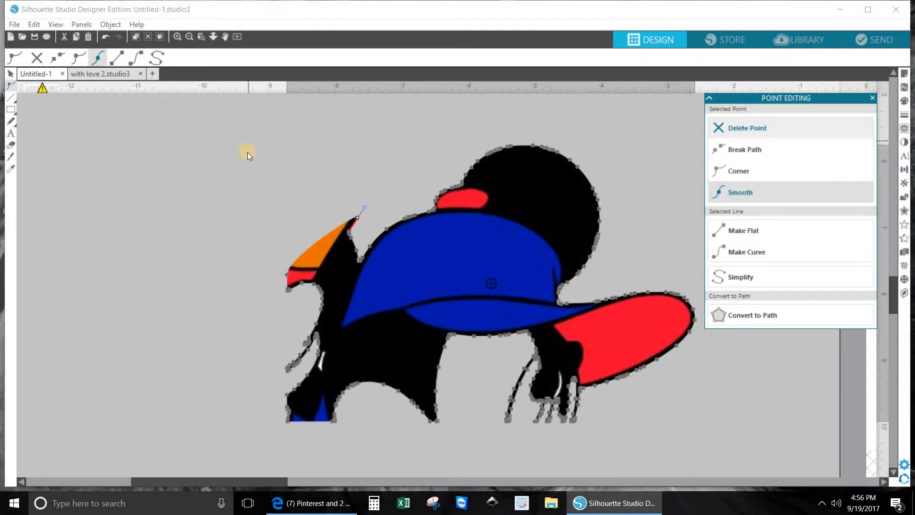
# Step: Delete the points of the leftover spike between the bat remnant and the back of the blue cap
pyautogui.moveTo(250, 151); pyautogui.dragTo(303, 211)
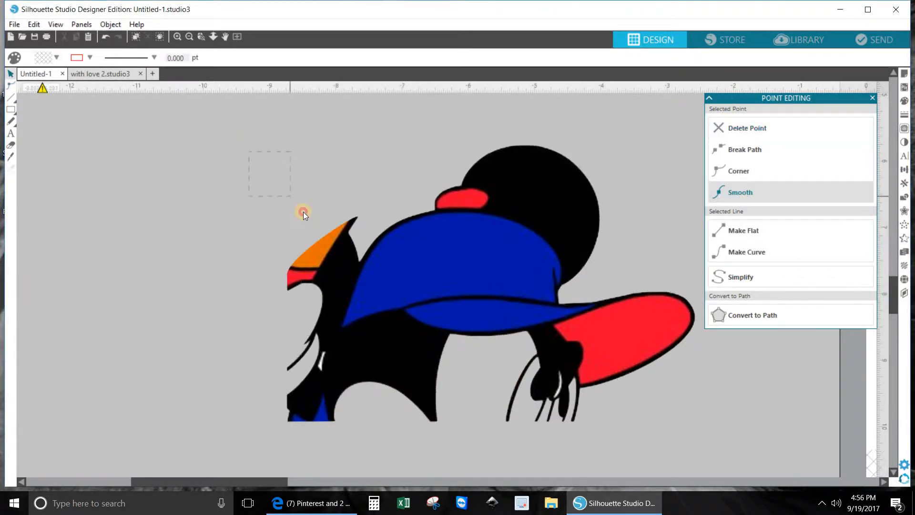
pyautogui.doubleClick(326, 252)
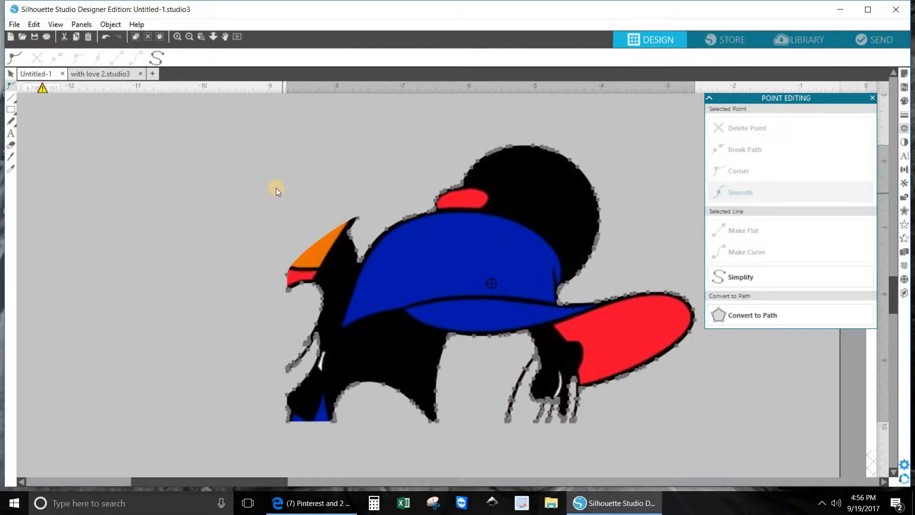
pyautogui.moveTo(276, 188); pyautogui.dragTo(360, 265)
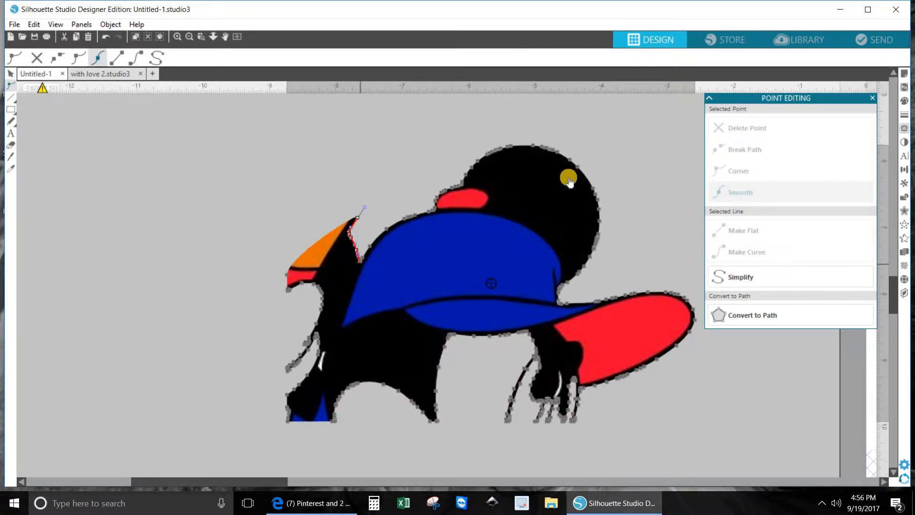
pyautogui.click(728, 129)
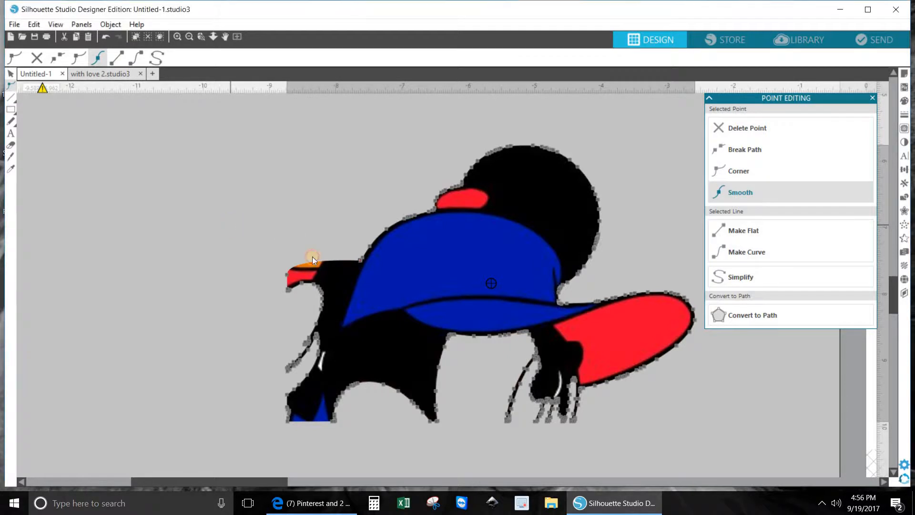
# Step: Delete all the points outlining the glove and bat remnants behind the cap
pyautogui.moveTo(230, 224); pyautogui.dragTo(339, 427)
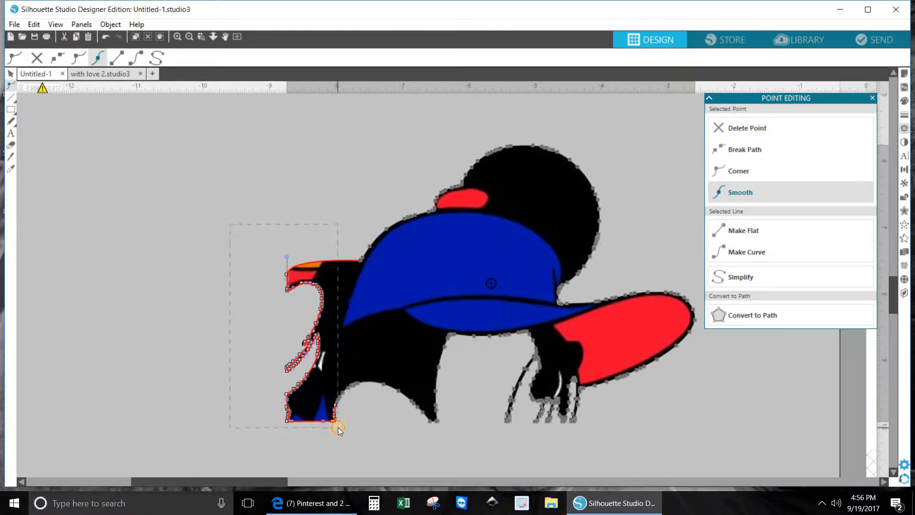
pyautogui.moveTo(339, 427); pyautogui.dragTo(340, 427)
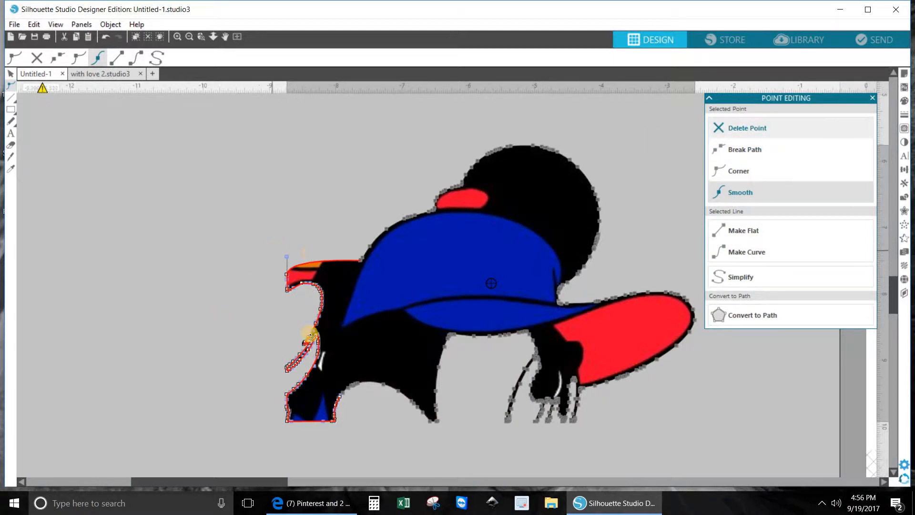
pyautogui.click(745, 122)
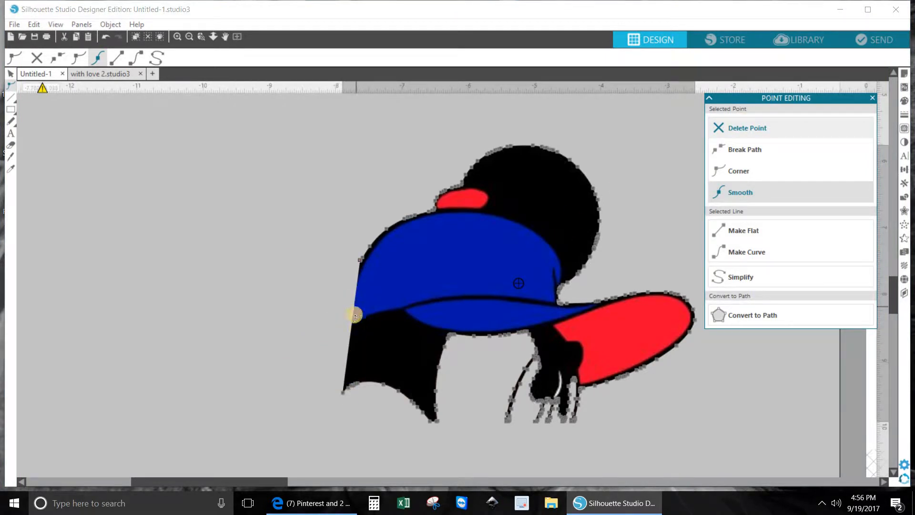
# Step: Break the path at the upper point of the cap's back edge, delete that point, and move the lower corner point to the cap's back tip
pyautogui.click(361, 260)
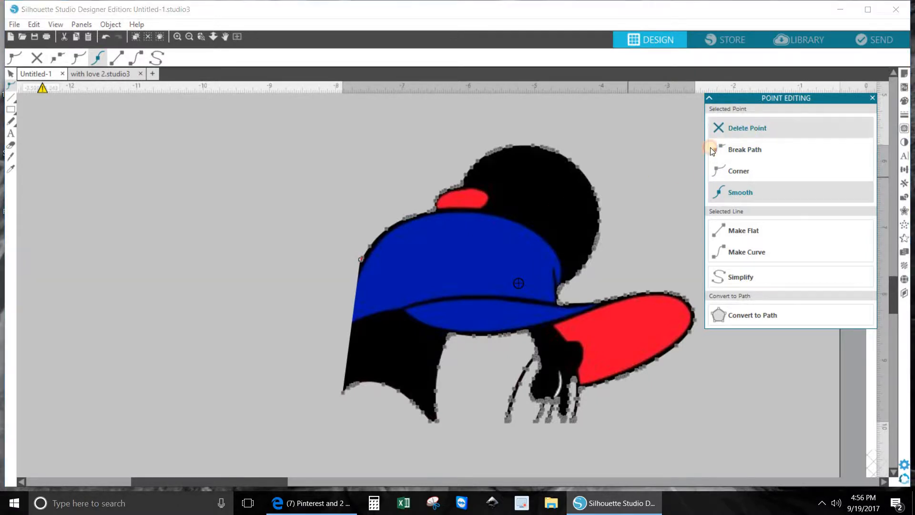
pyautogui.click(744, 150)
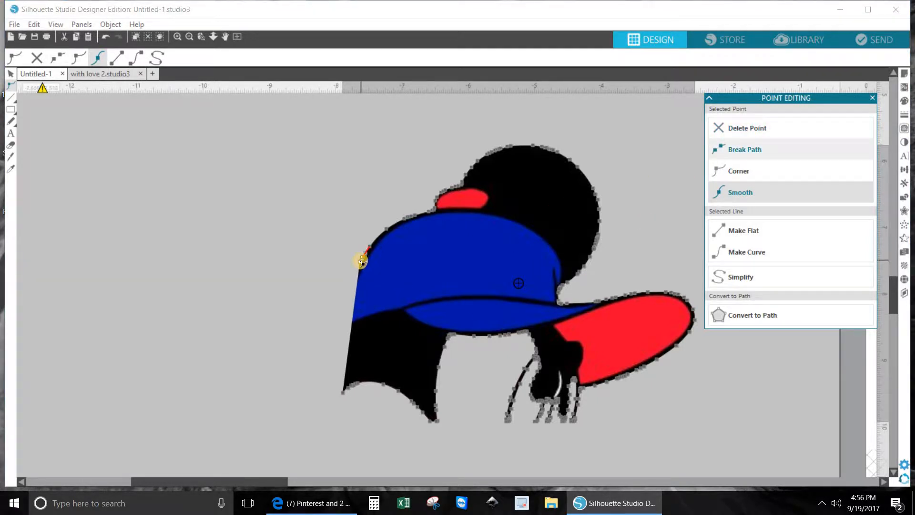
pyautogui.click(742, 128)
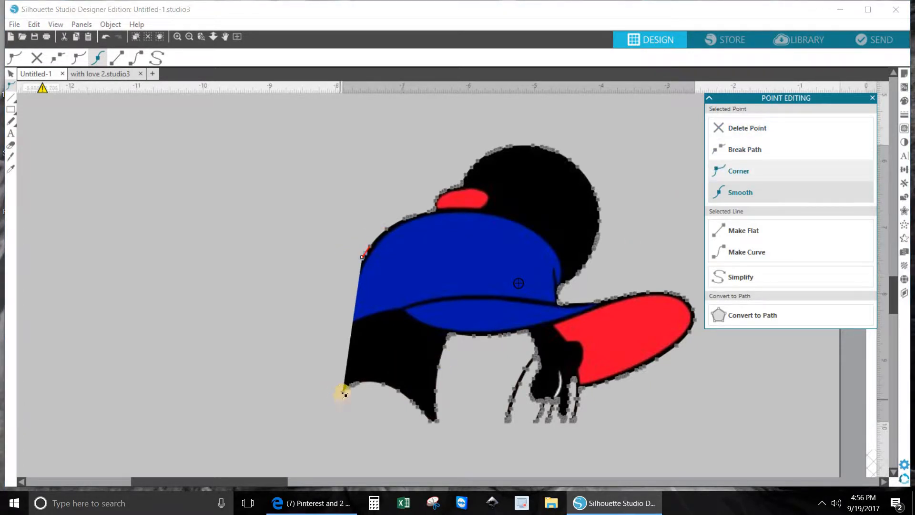
pyautogui.moveTo(343, 389); pyautogui.dragTo(162, 128)
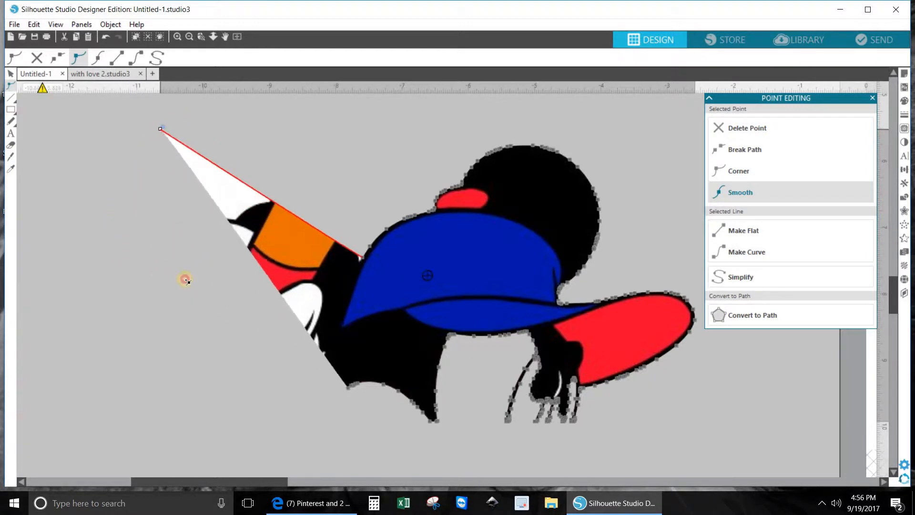
pyautogui.moveTo(186, 280)
pyautogui.mouseDown()
pyautogui.moveTo(249, 310)
pyautogui.moveTo(332, 323)
pyautogui.moveTo(340, 334)
pyautogui.mouseUp()
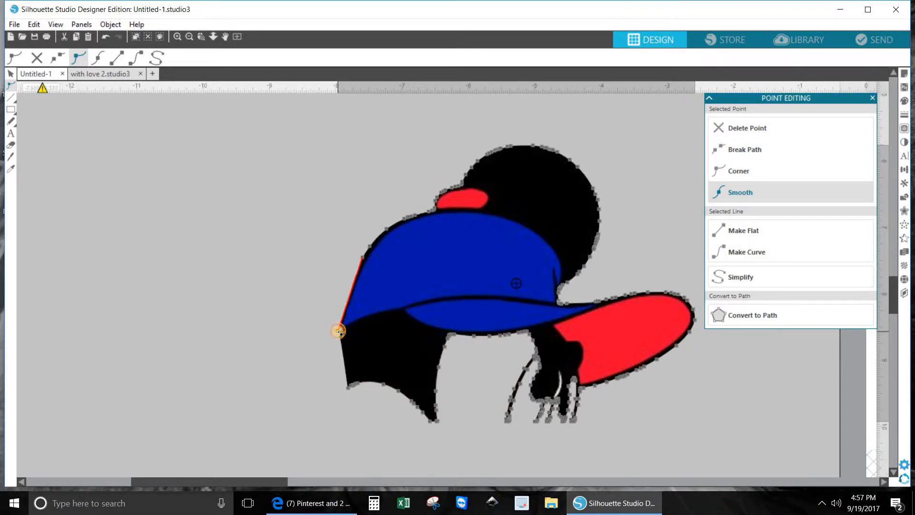
# Step: Add a point midway along the cap's straight back edge and pull it outward to follow the black outline
pyautogui.click(355, 286)
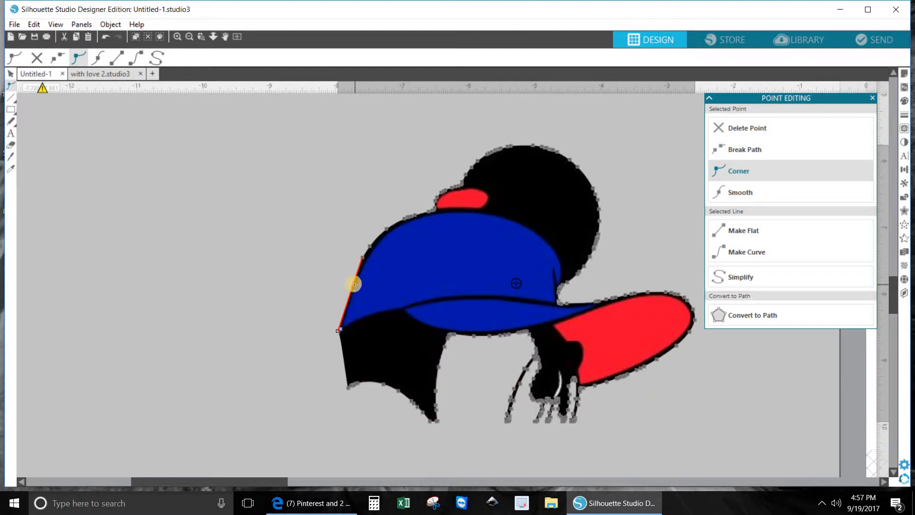
pyautogui.click(354, 285)
pyautogui.moveTo(354, 286); pyautogui.dragTo(348, 291)
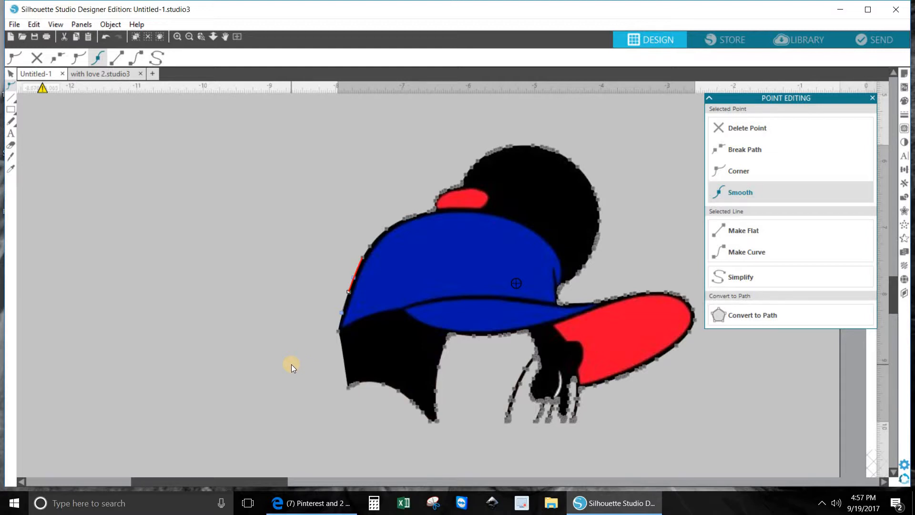
# Step: Delete the points outlining the black head area that hangs below the back of the cap
pyautogui.moveTo(290, 364); pyautogui.dragTo(473, 414)
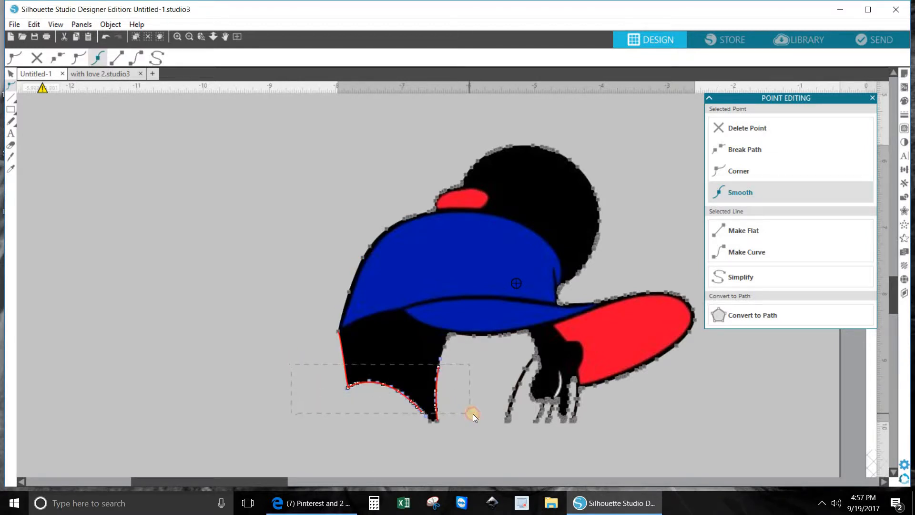
pyautogui.click(746, 130)
pyautogui.moveTo(380, 413); pyautogui.dragTo(482, 432)
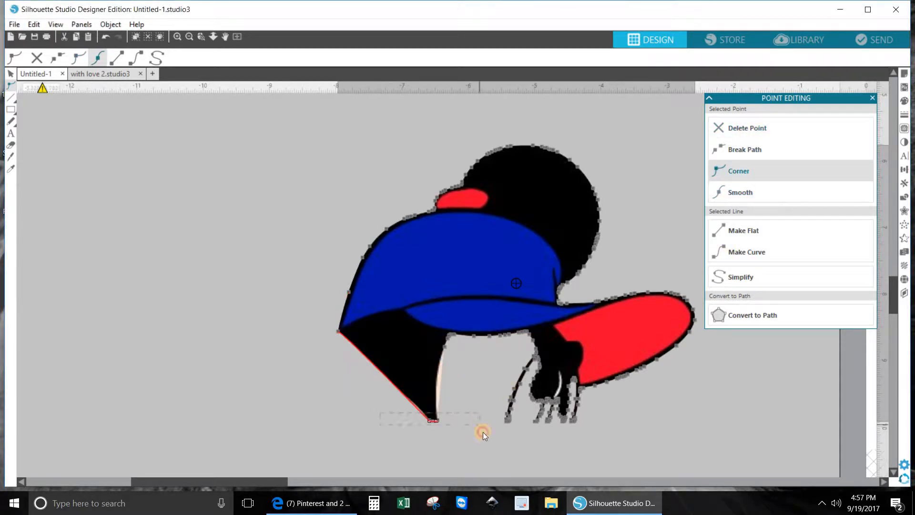
pyautogui.click(731, 129)
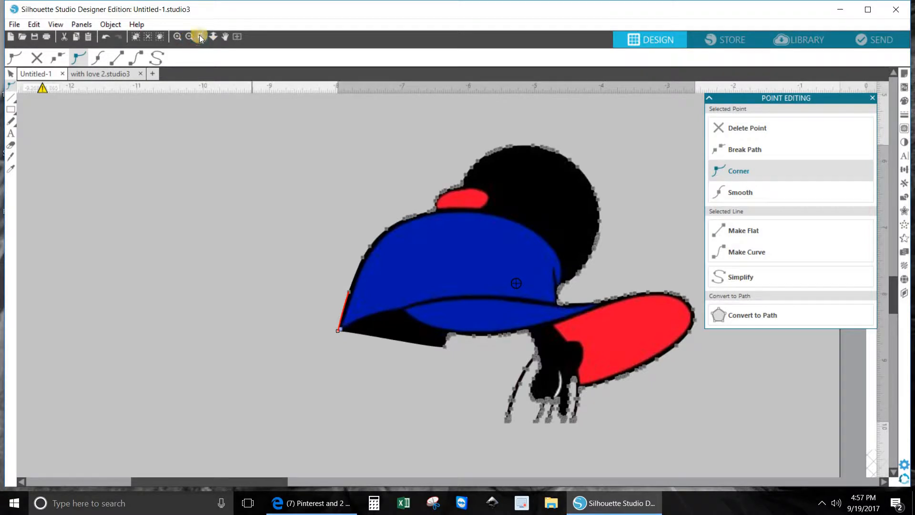
# Step: Delete the remaining stray points at the corner of the black area beneath the blue brim
pyautogui.click(177, 37)
pyautogui.click(176, 37)
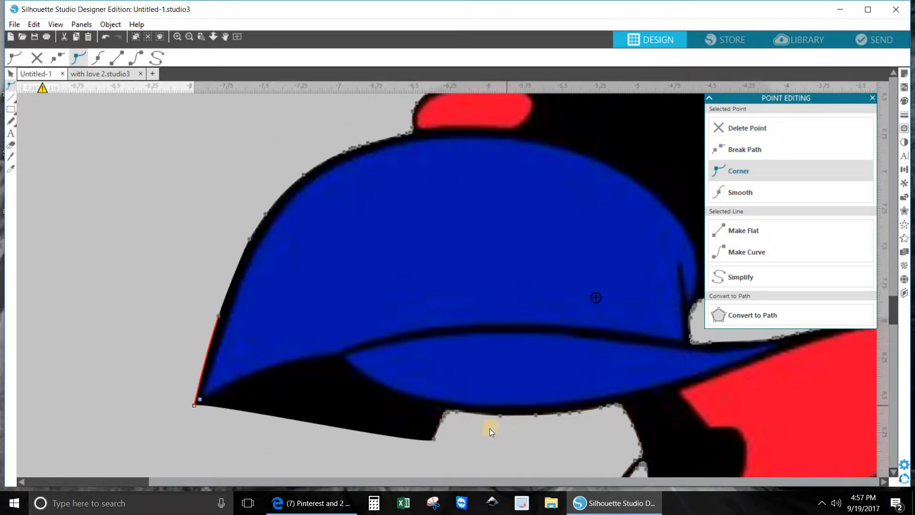
pyautogui.click(449, 412)
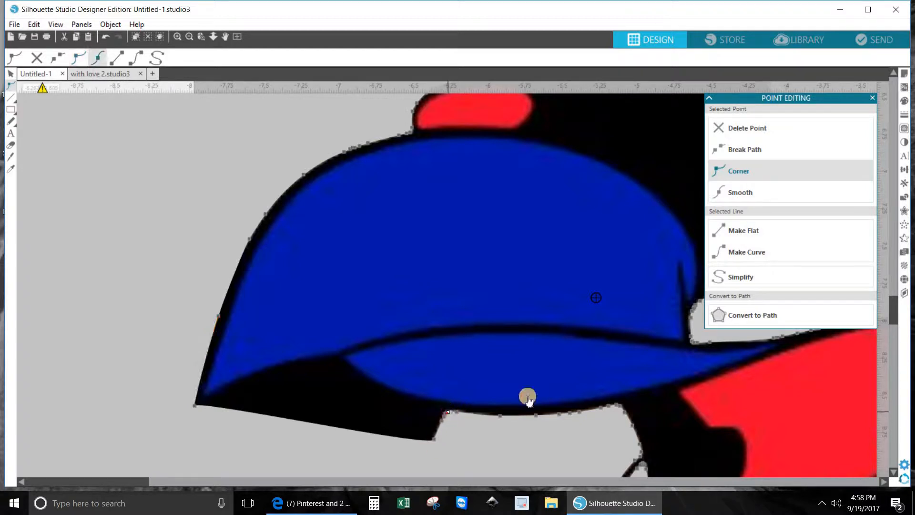
pyautogui.click(740, 129)
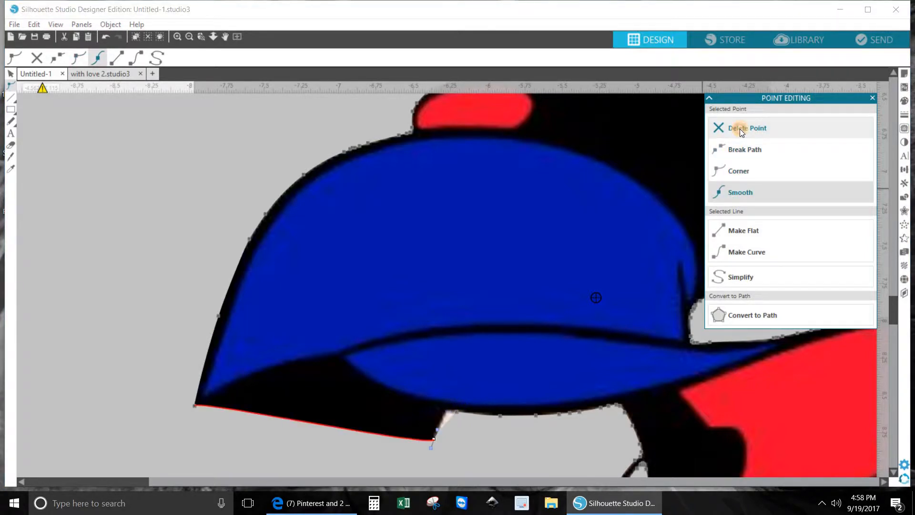
pyautogui.click(739, 128)
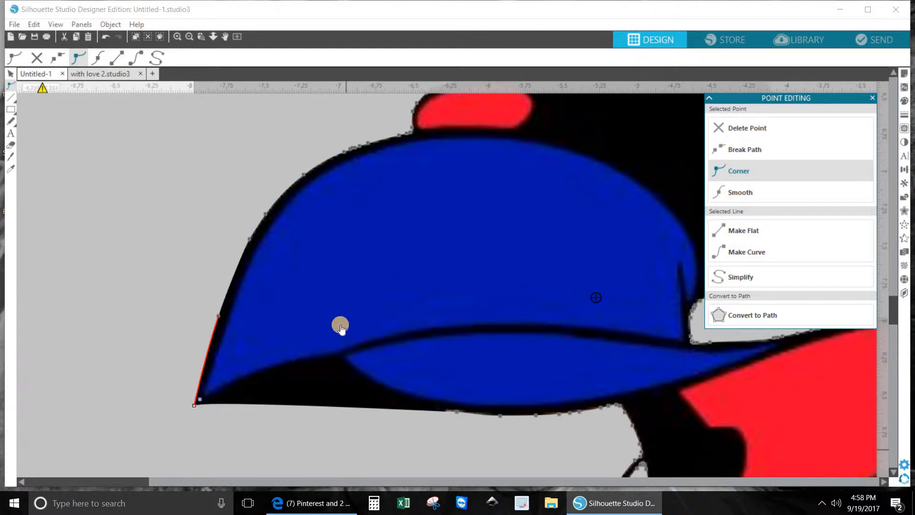
# Step: Add a point on the cap's lower back edge, move it up to where cap and brim meet, and adjust its curve handle
pyautogui.click(327, 406)
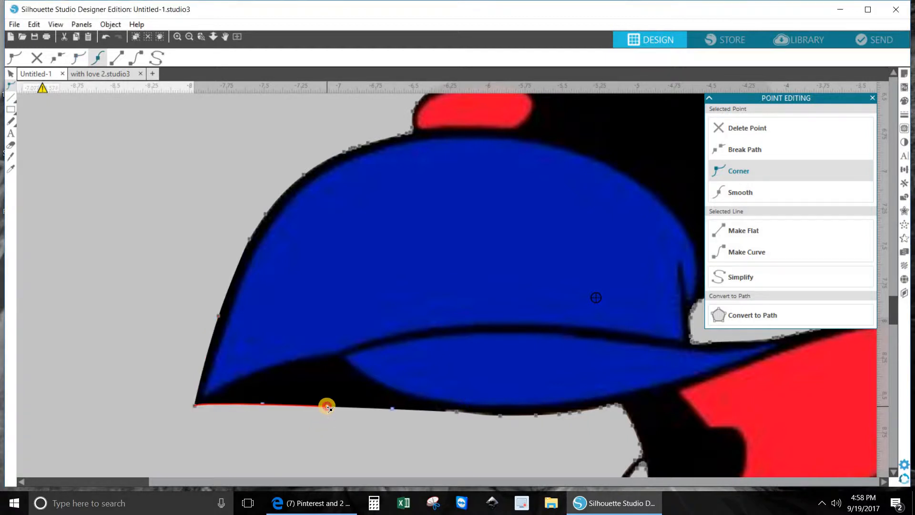
pyautogui.moveTo(328, 407); pyautogui.dragTo(343, 362)
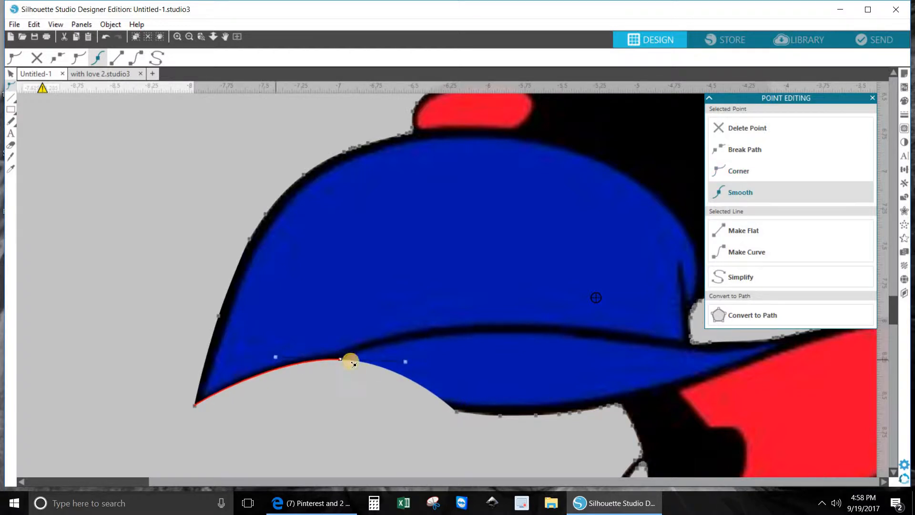
pyautogui.moveTo(405, 362); pyautogui.dragTo(270, 359)
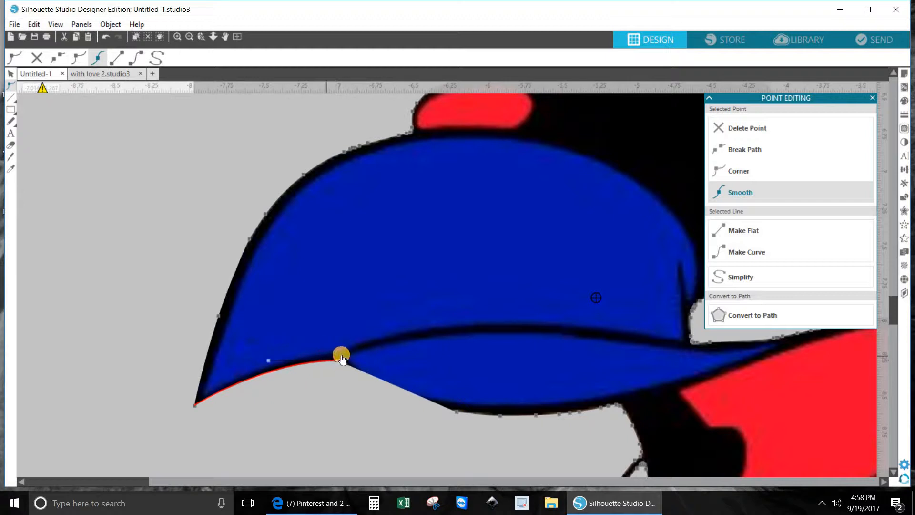
pyautogui.moveTo(347, 358); pyautogui.dragTo(350, 361)
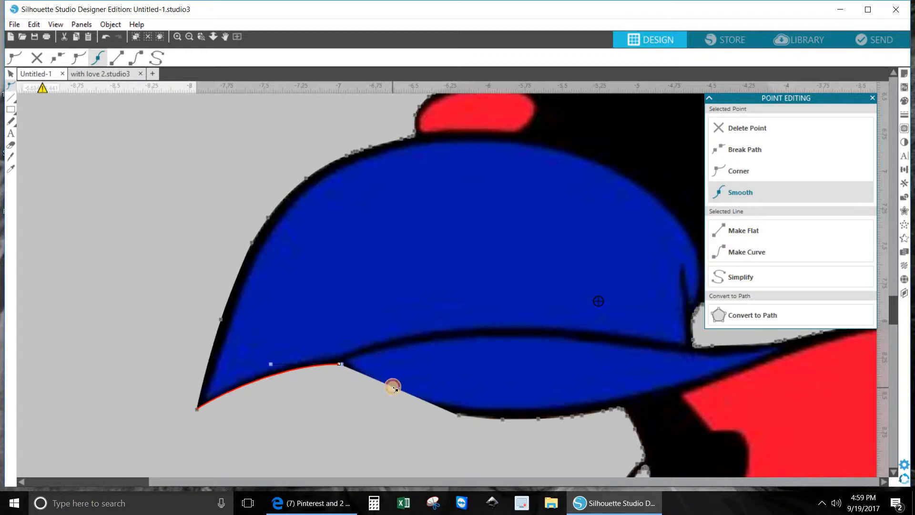
# Step: Add a point on the brim's lower edge to curve it along the black outline, and fine-tune the brim junction and back tip points
pyautogui.moveTo(394, 387); pyautogui.dragTo(390, 397)
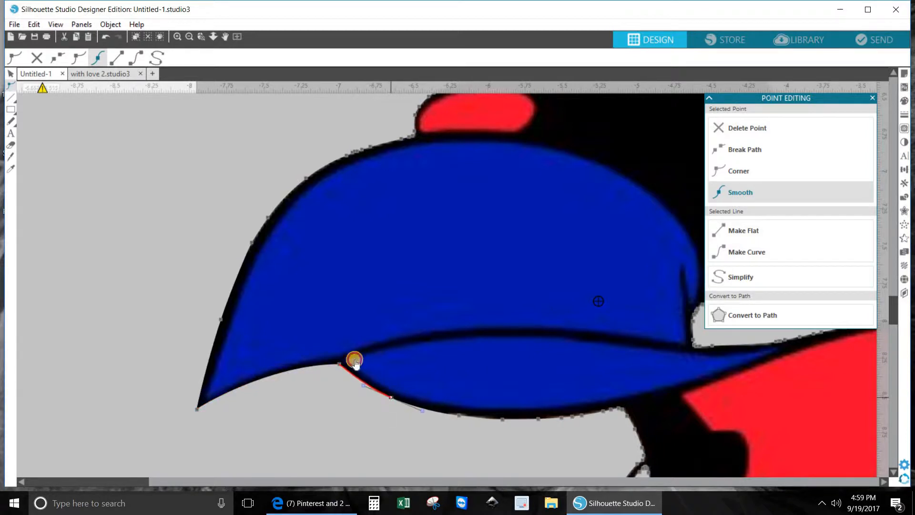
pyautogui.click(339, 365)
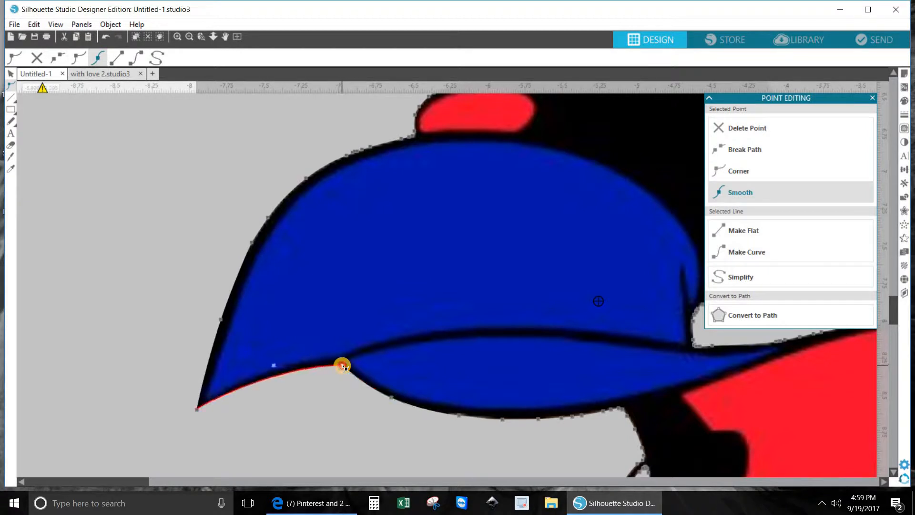
pyautogui.click(197, 405)
pyautogui.click(199, 410)
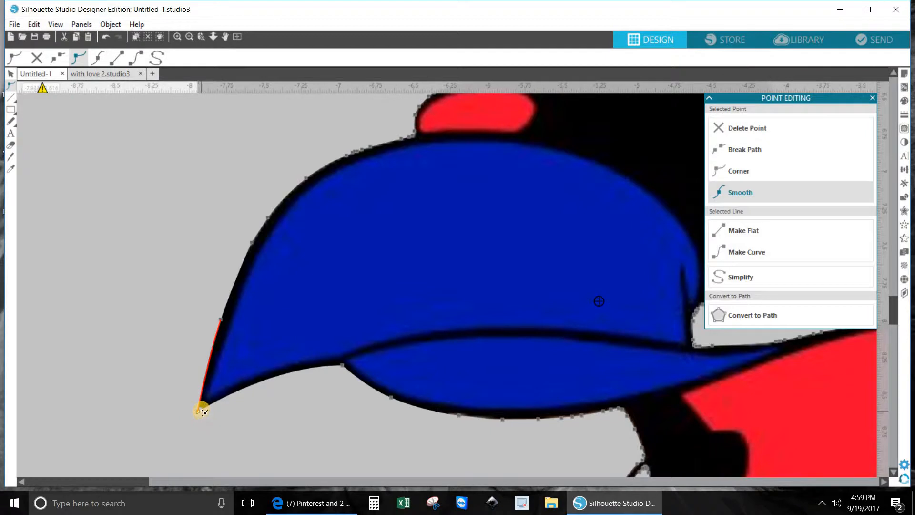
# Step: Adjust the corner point at the cap's pointed tip to sit on the black outline
pyautogui.click(200, 412)
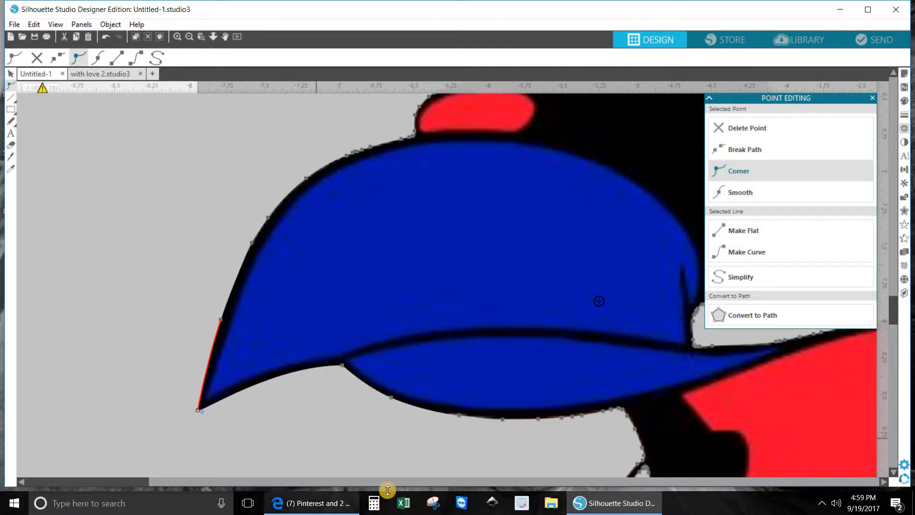
# Step: Delete the points outlining the eye and face lines that hang below the blue brim, including the remaining thin black line
pyautogui.moveTo(145, 479); pyautogui.dragTo(127, 471)
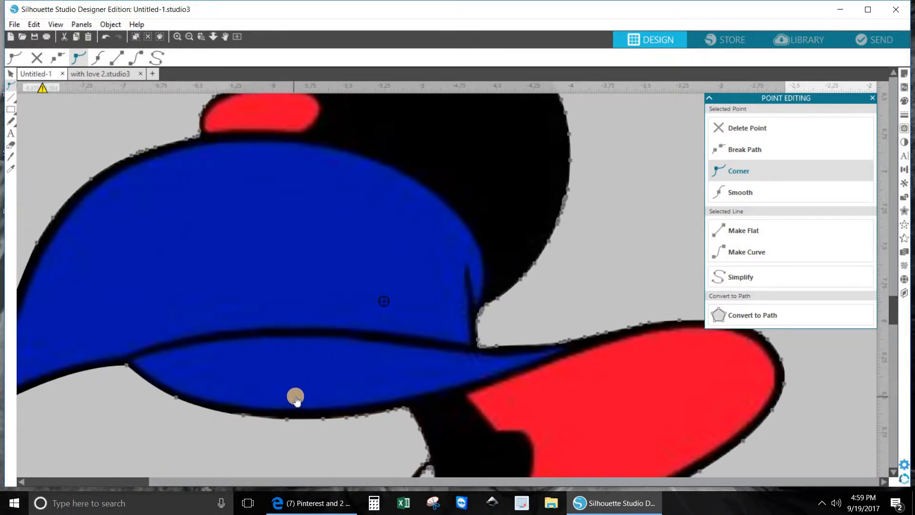
pyautogui.scroll(-3, 296, 398)
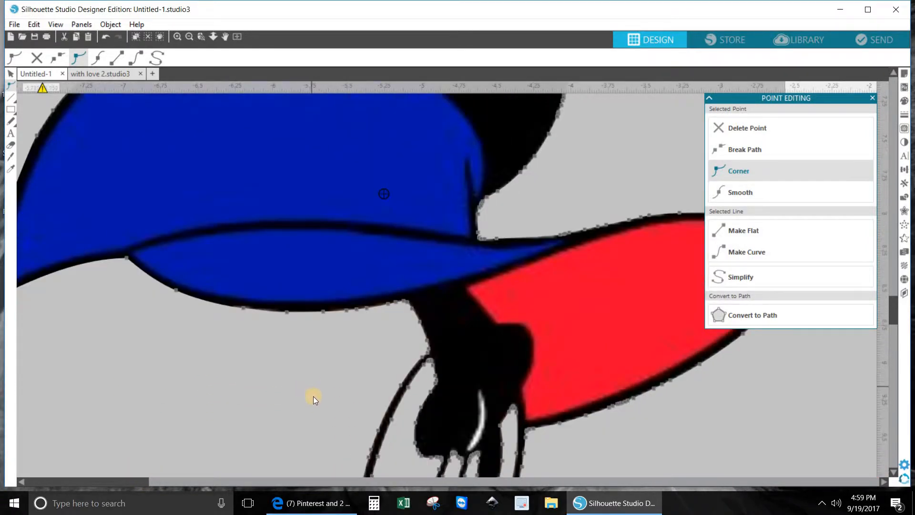
pyautogui.scroll(-4, 313, 396)
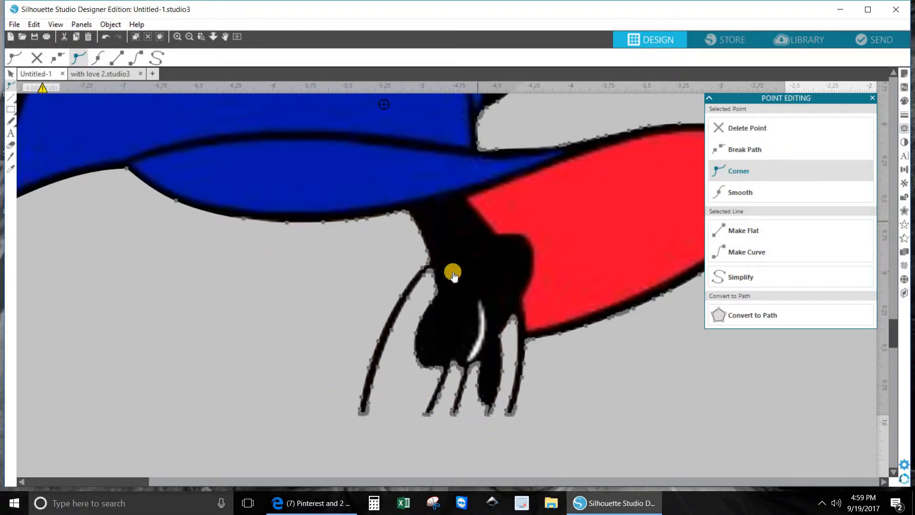
pyautogui.moveTo(483, 358); pyautogui.dragTo(476, 360)
pyautogui.moveTo(396, 247); pyautogui.dragTo(521, 433)
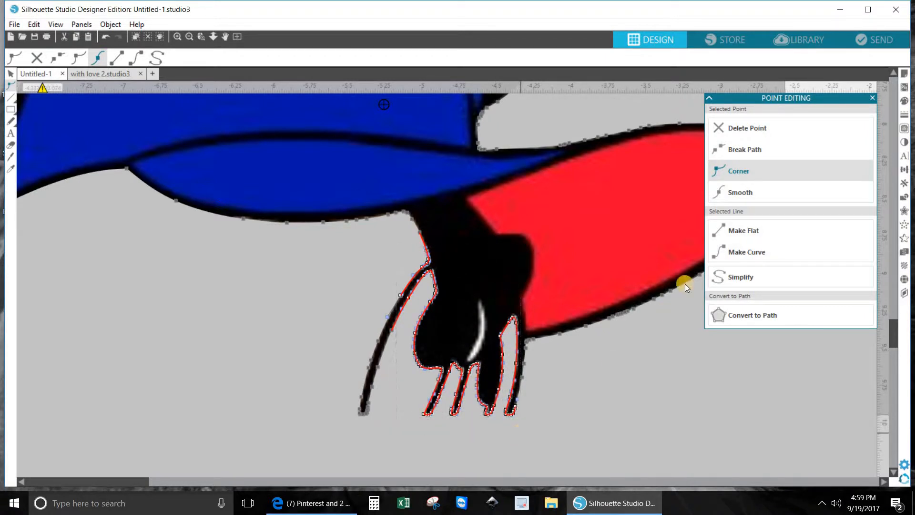
pyautogui.click(739, 126)
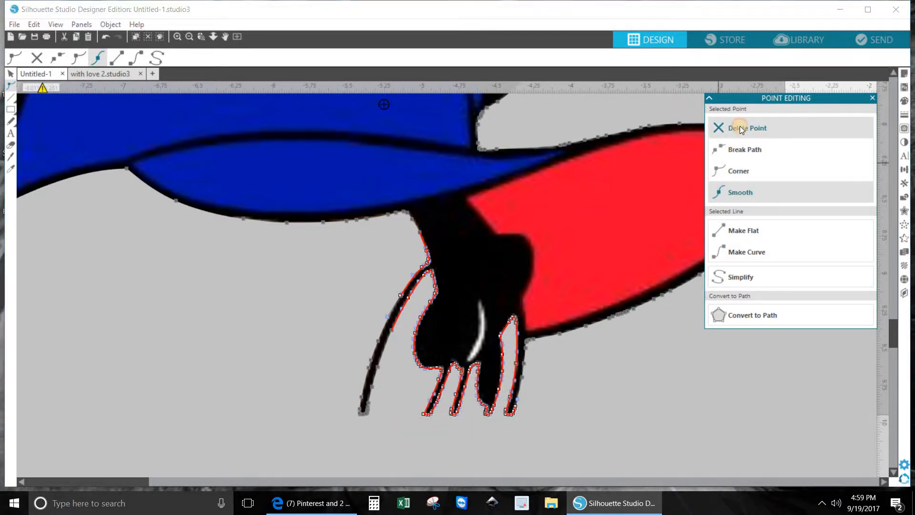
pyautogui.moveTo(333, 267); pyautogui.dragTo(415, 374)
pyautogui.moveTo(442, 465); pyautogui.dragTo(442, 465)
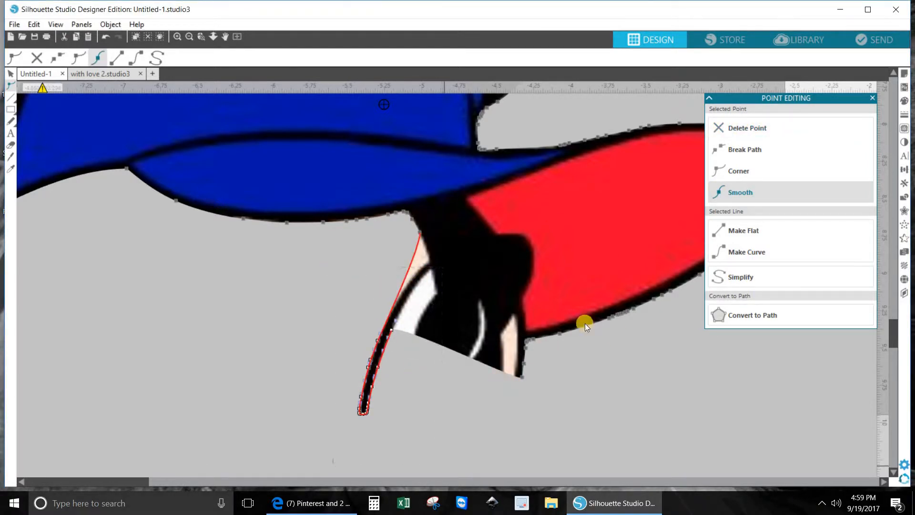
pyautogui.click(731, 126)
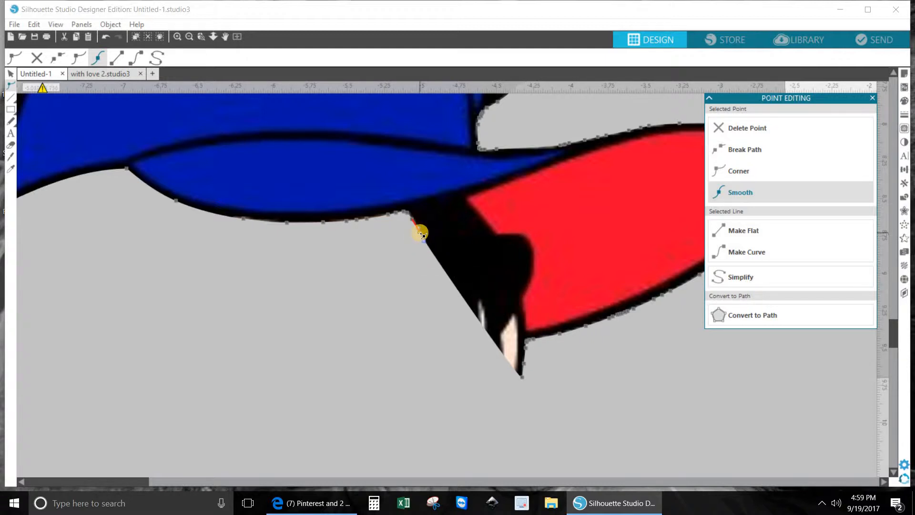
# Step: Move the loose point to where the blue brim meets the red section, delete the stray brim-edge points, and make the remaining one a corner
pyautogui.moveTo(421, 233); pyautogui.dragTo(468, 200)
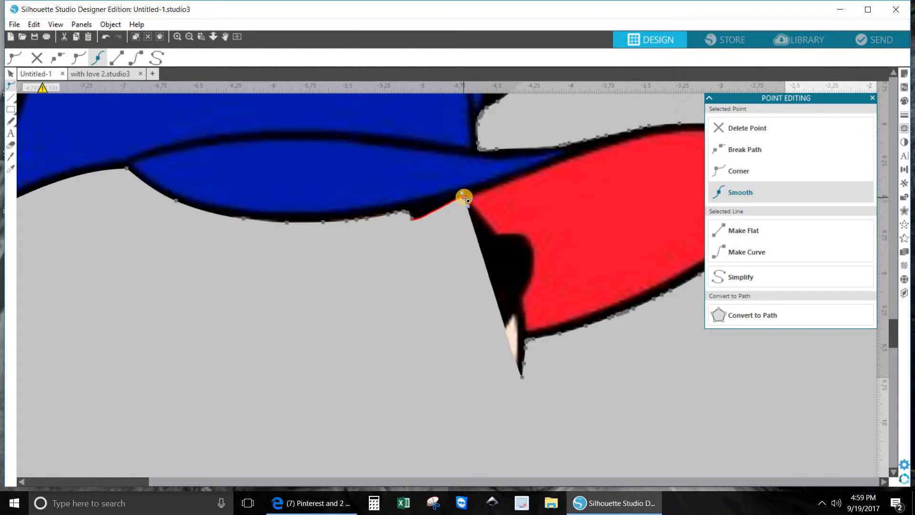
pyautogui.click(407, 212)
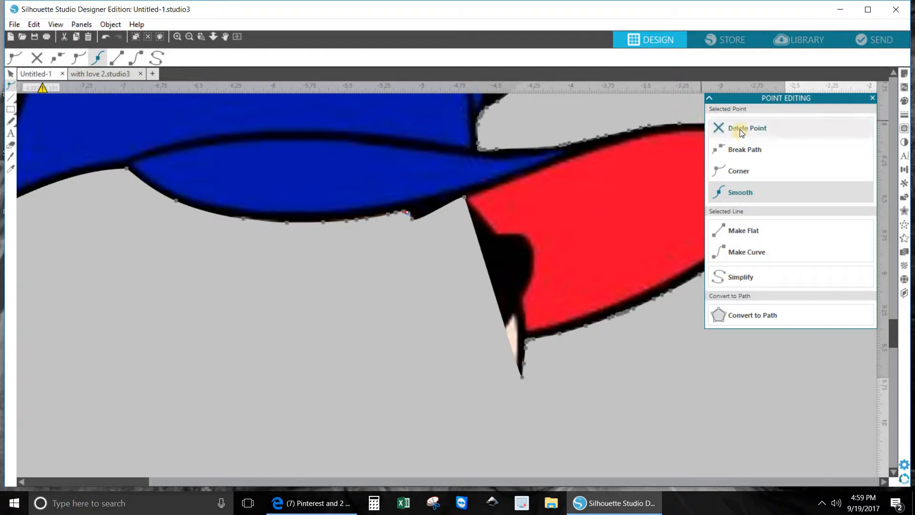
pyautogui.click(411, 218)
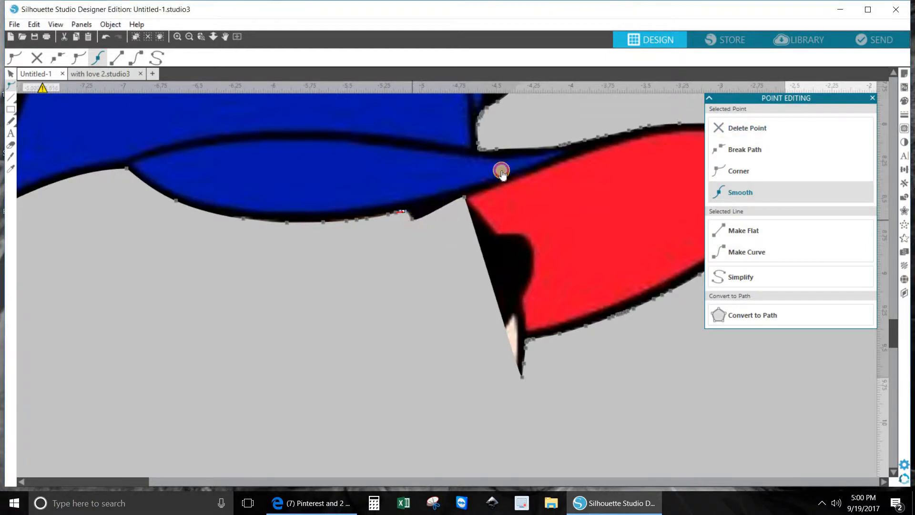
pyautogui.click(730, 126)
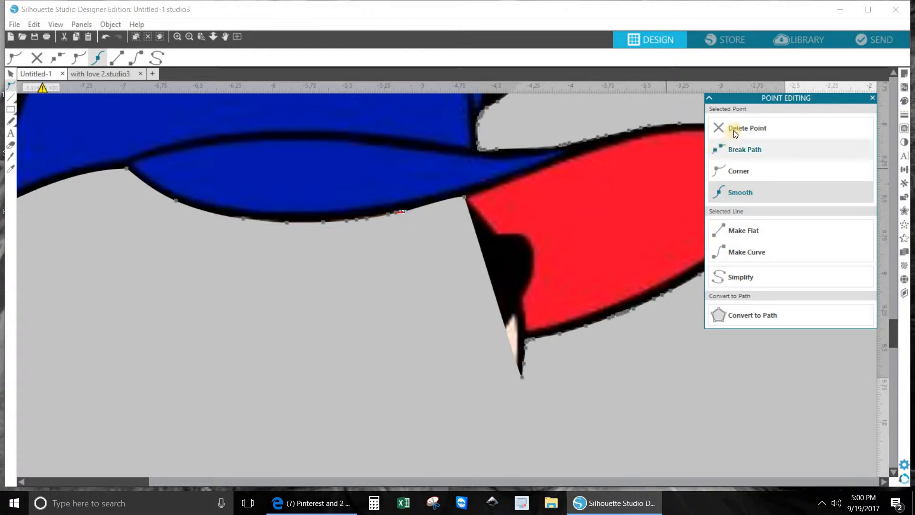
pyautogui.click(739, 171)
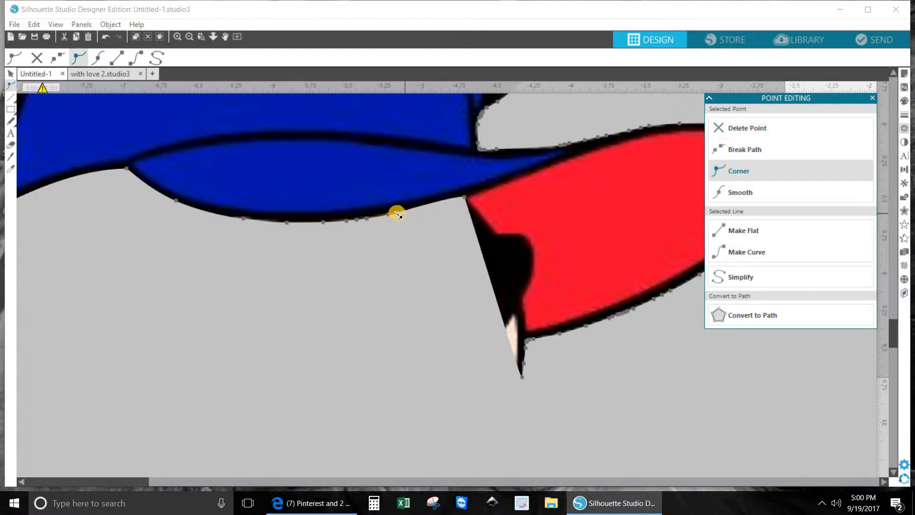
pyautogui.click(401, 211)
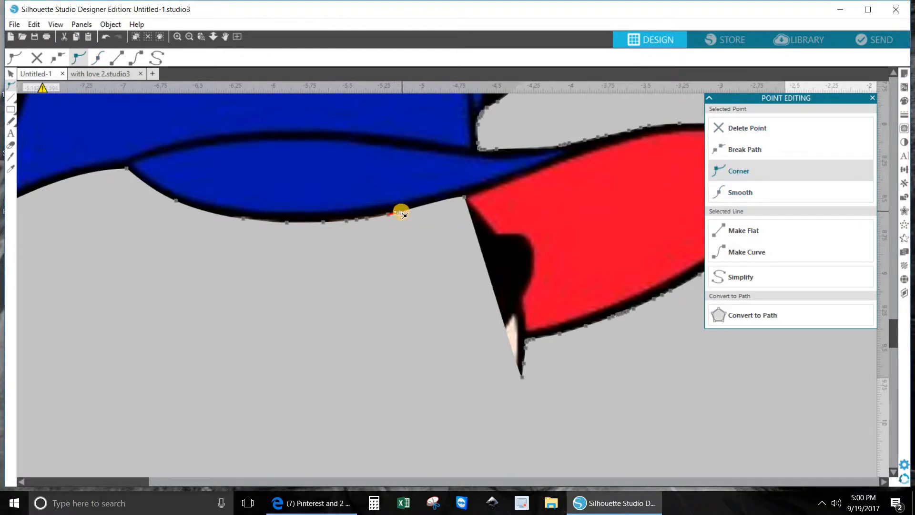
pyautogui.click(463, 199)
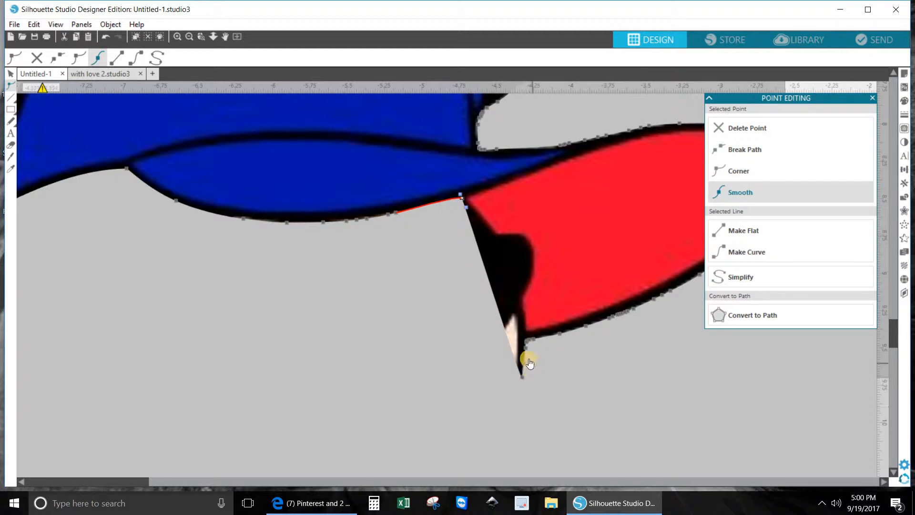
# Step: Delete the points forming the pointed sliver that hangs below the red section's lower corner
pyautogui.click(526, 378)
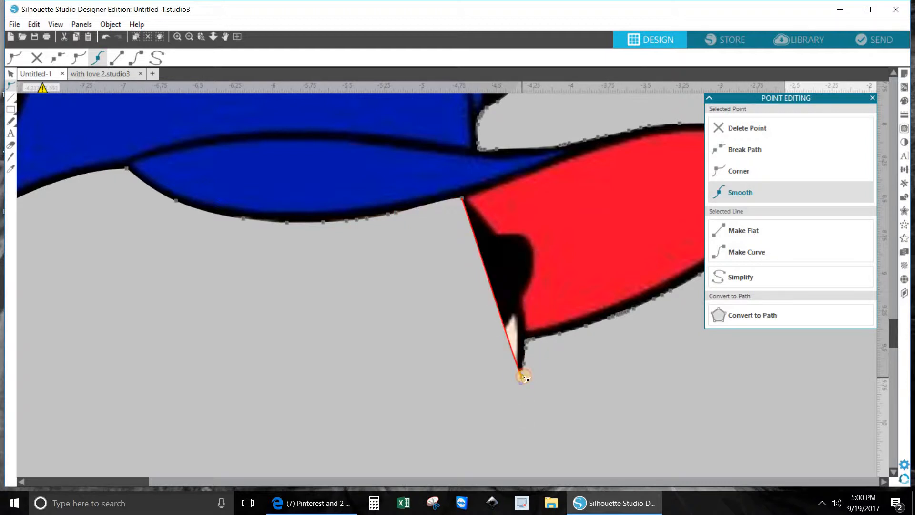
pyautogui.click(526, 343)
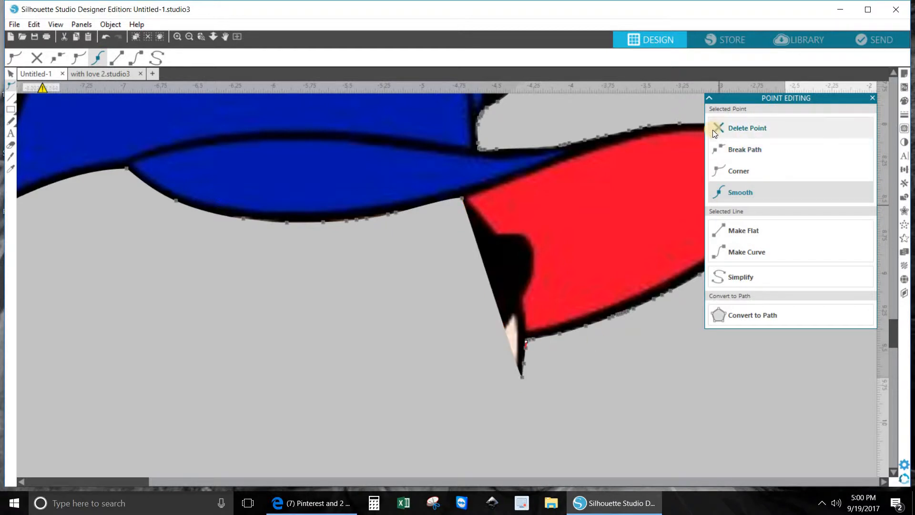
pyautogui.click(750, 127)
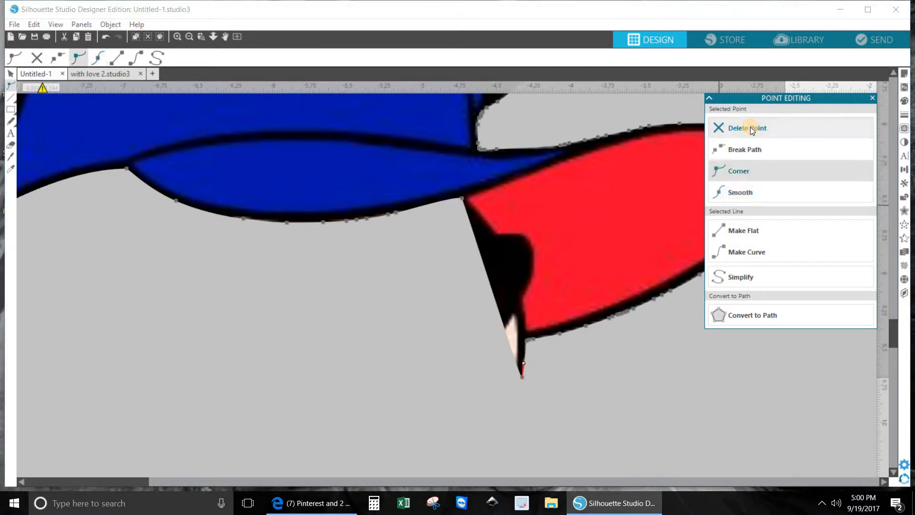
pyautogui.click(750, 126)
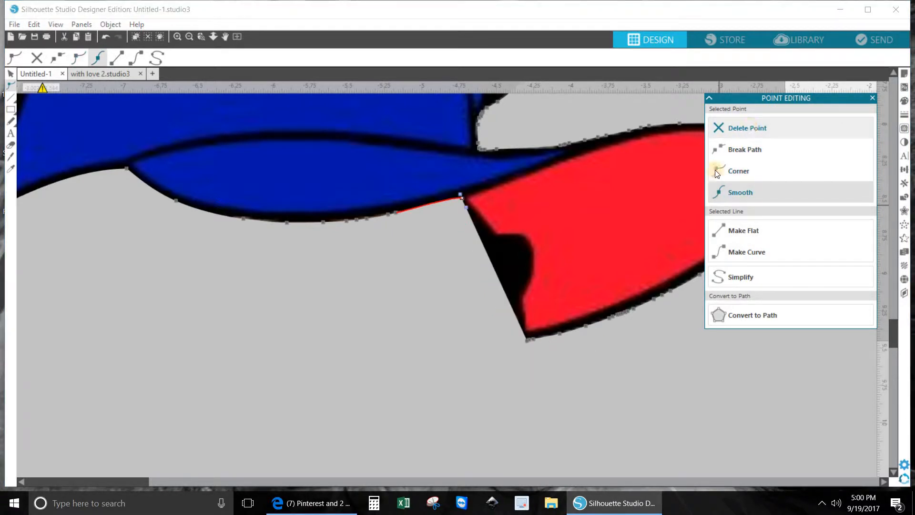
# Step: Align the red section's lower corner point with its outline and place a corner point just below the black notch
pyautogui.click(526, 342)
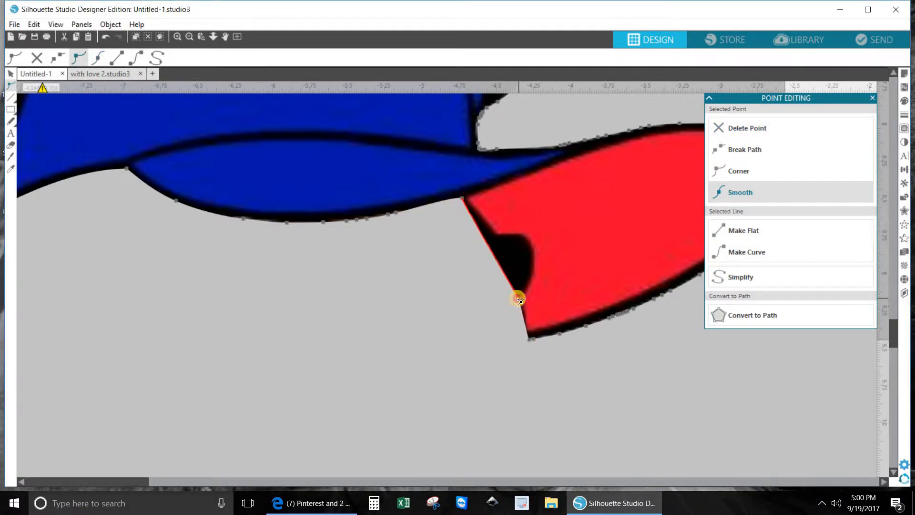
pyautogui.click(534, 337)
pyautogui.moveTo(530, 340); pyautogui.dragTo(523, 338)
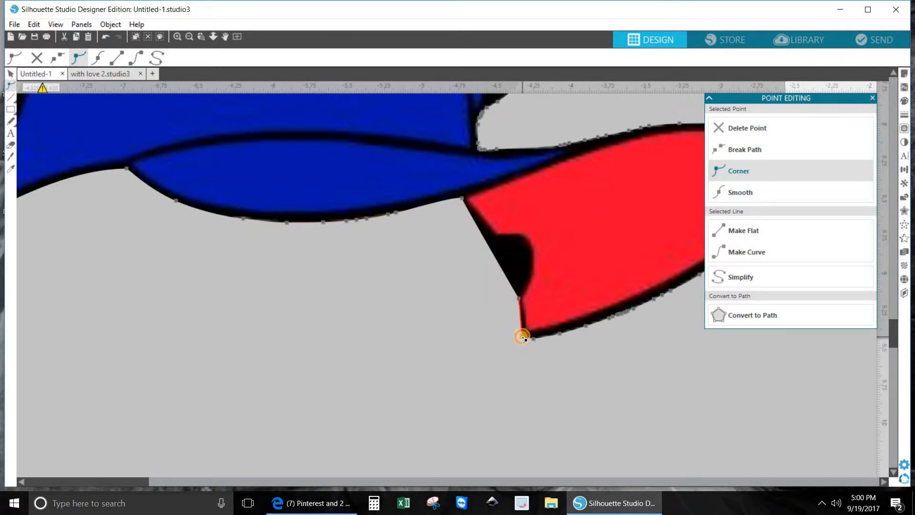
pyautogui.click(520, 299)
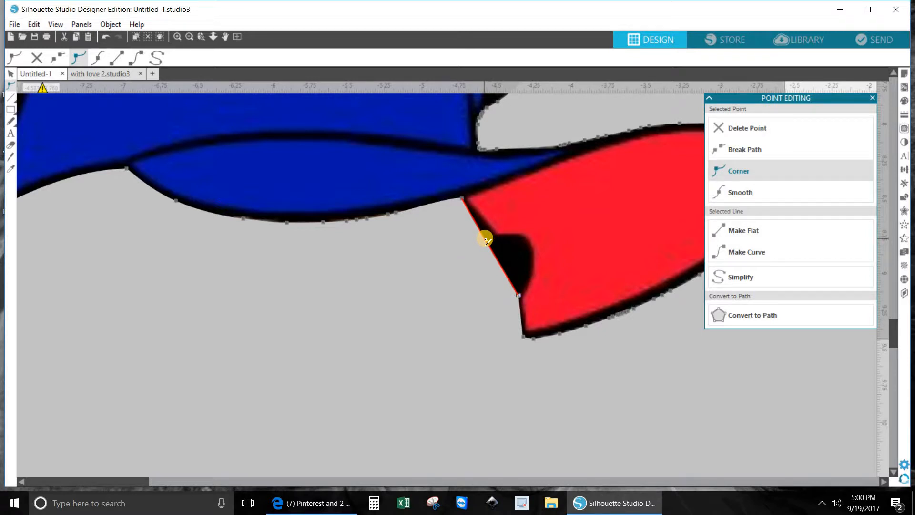
# Step: Add points along the red section's open edge and curve the path inward around the notch to cut out the black area
pyautogui.moveTo(485, 239); pyautogui.dragTo(521, 228)
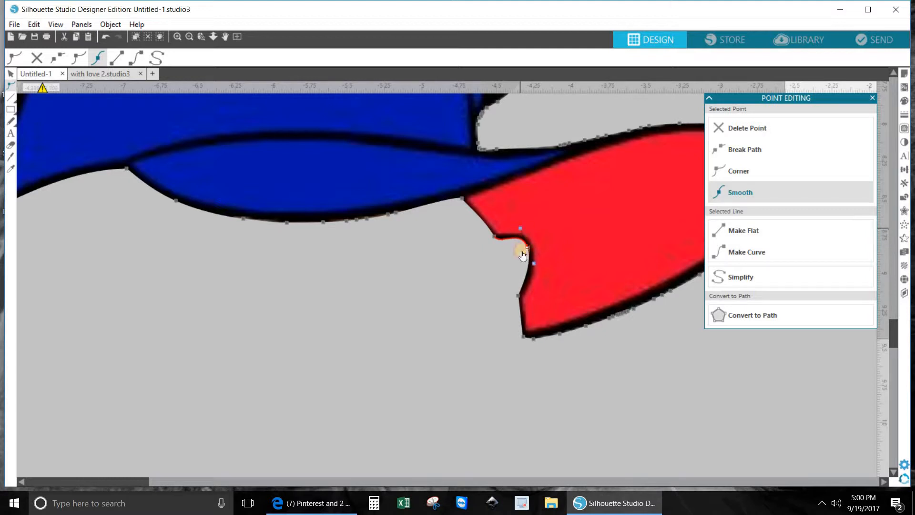
pyautogui.moveTo(533, 263); pyautogui.dragTo(537, 273)
pyautogui.click(511, 368)
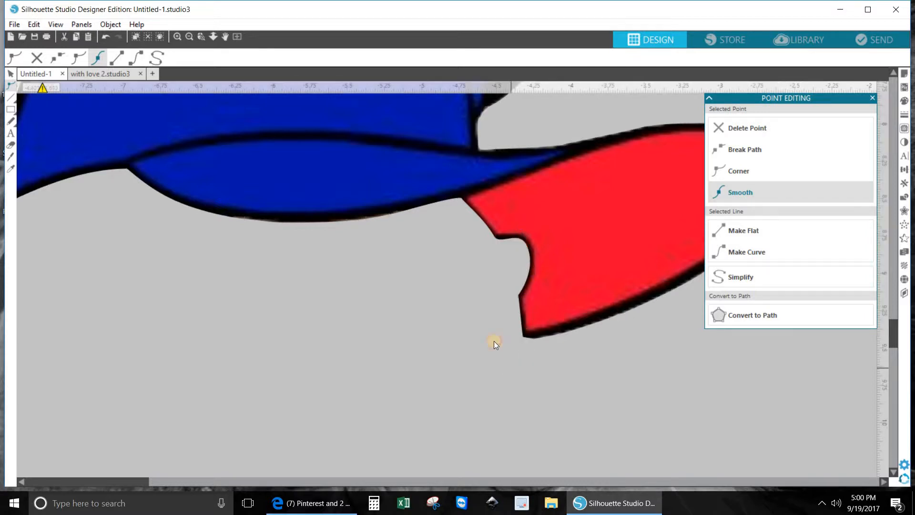
# Step: Reopen the cap shape for point editing and delete the points along the top of the round black ear
pyautogui.click(190, 37)
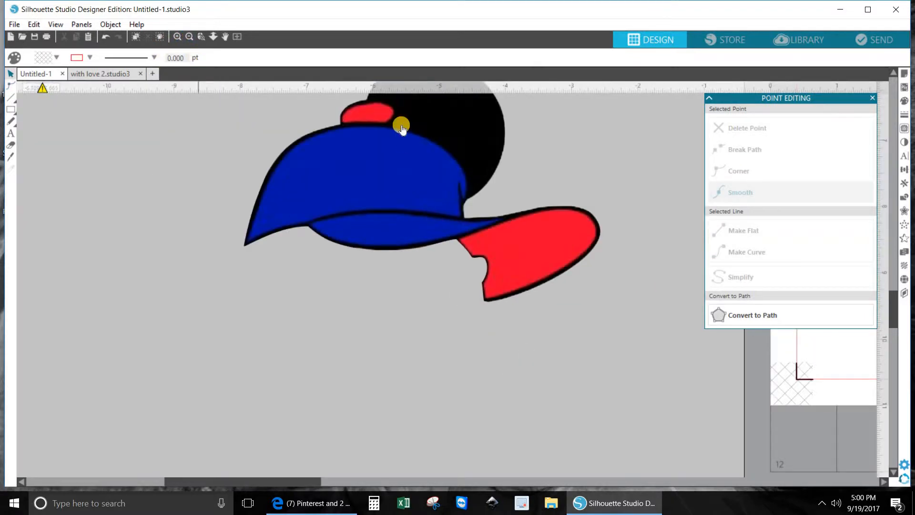
pyautogui.click(405, 308)
pyautogui.moveTo(405, 308); pyautogui.dragTo(402, 341)
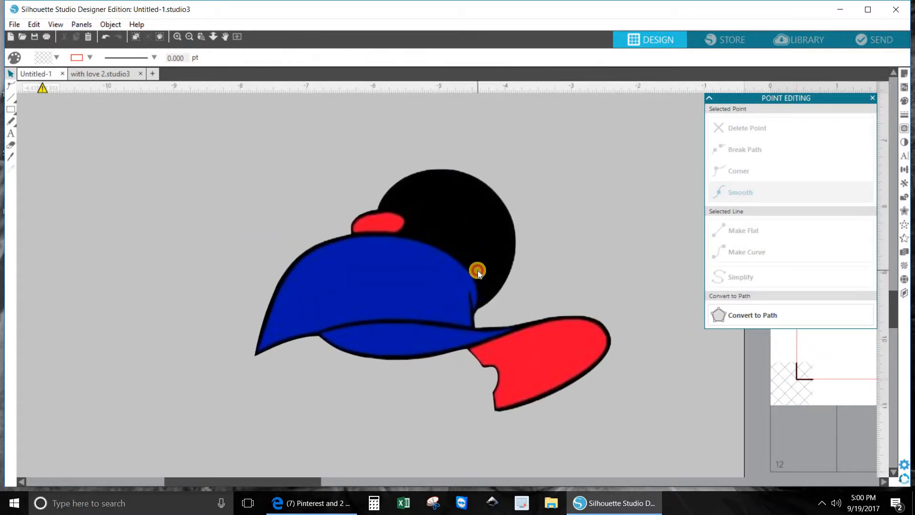
pyautogui.doubleClick(477, 270)
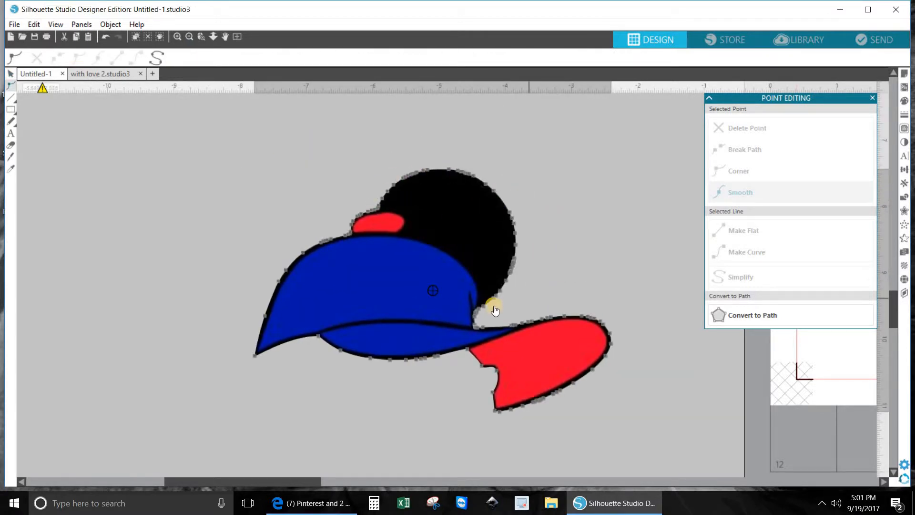
pyautogui.click(496, 279)
pyautogui.moveTo(349, 152); pyautogui.dragTo(562, 208)
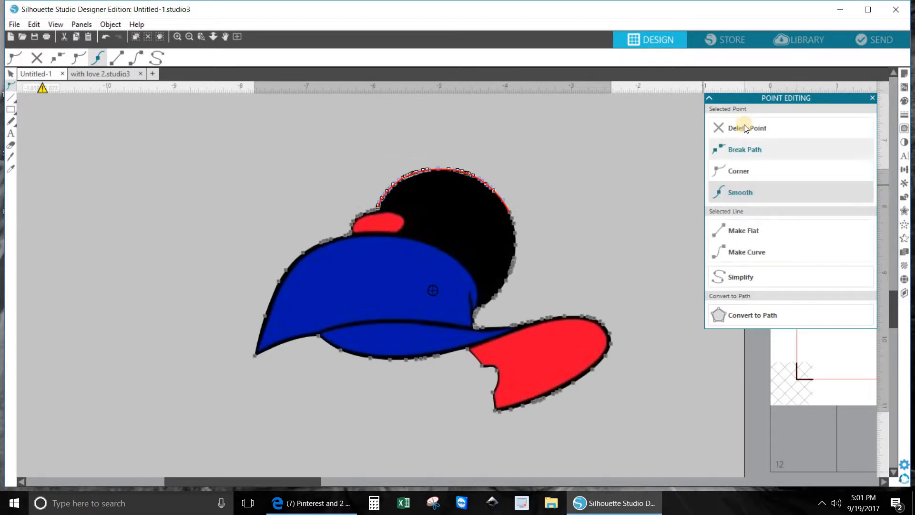
pyautogui.click(745, 126)
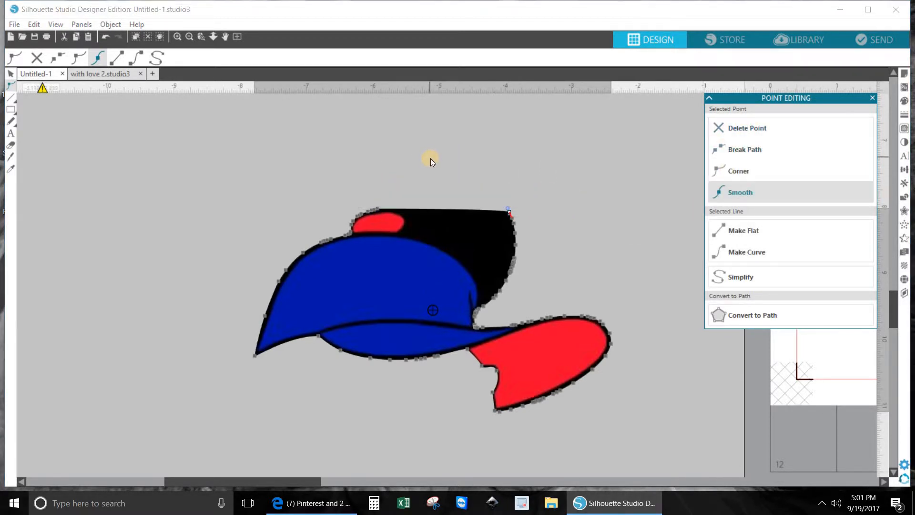
# Step: Delete the remaining points down the outer side of the black ear, as far as the back of the cap
pyautogui.click(481, 185)
pyautogui.moveTo(516, 241); pyautogui.dragTo(528, 255)
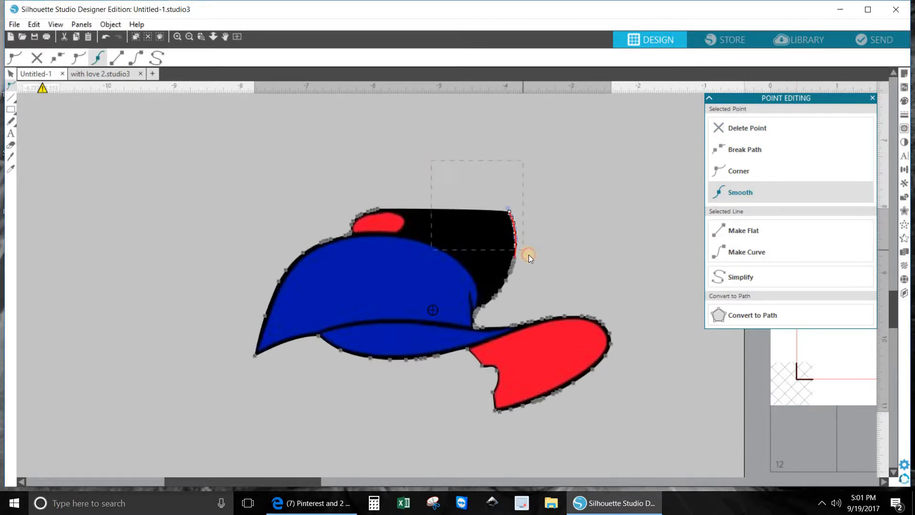
pyautogui.moveTo(545, 298); pyautogui.dragTo(533, 310)
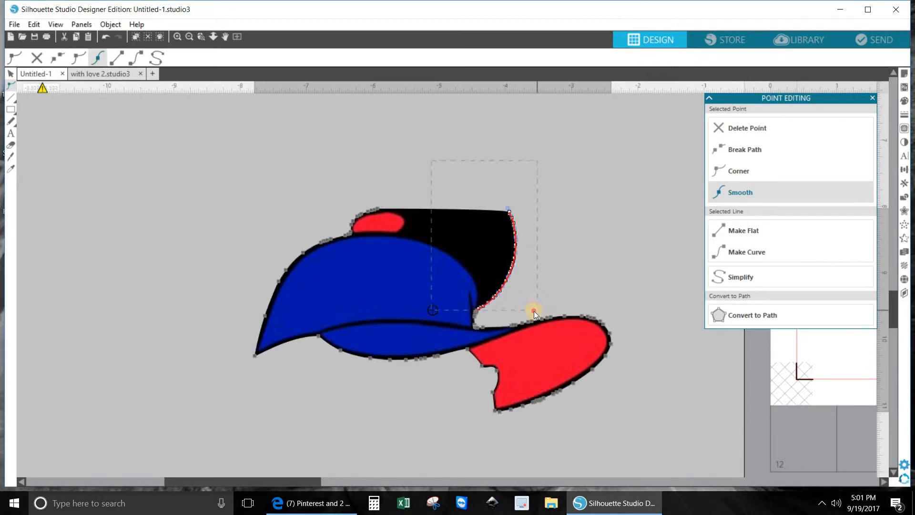
pyautogui.click(739, 130)
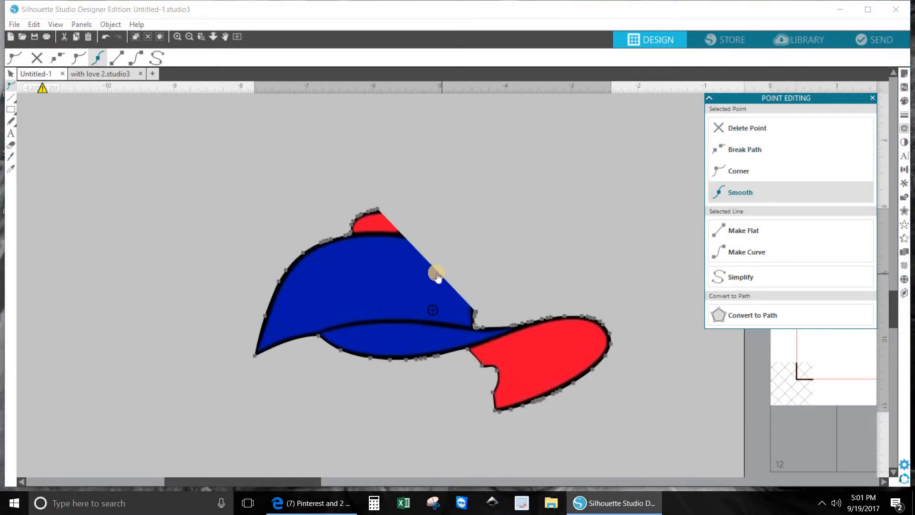
# Step: Curve the straight back edge outward along the blue crown and delete the surplus points just above the brim
pyautogui.moveTo(435, 269); pyautogui.dragTo(469, 270)
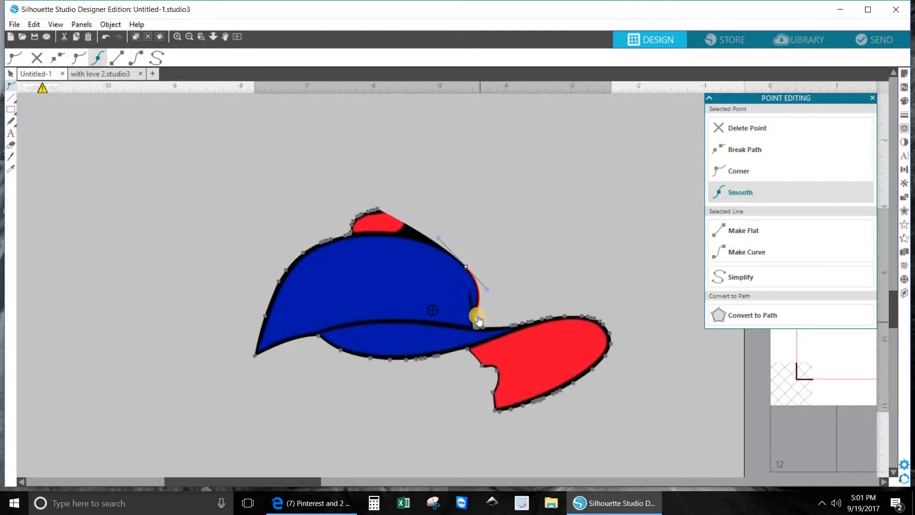
pyautogui.click(477, 314)
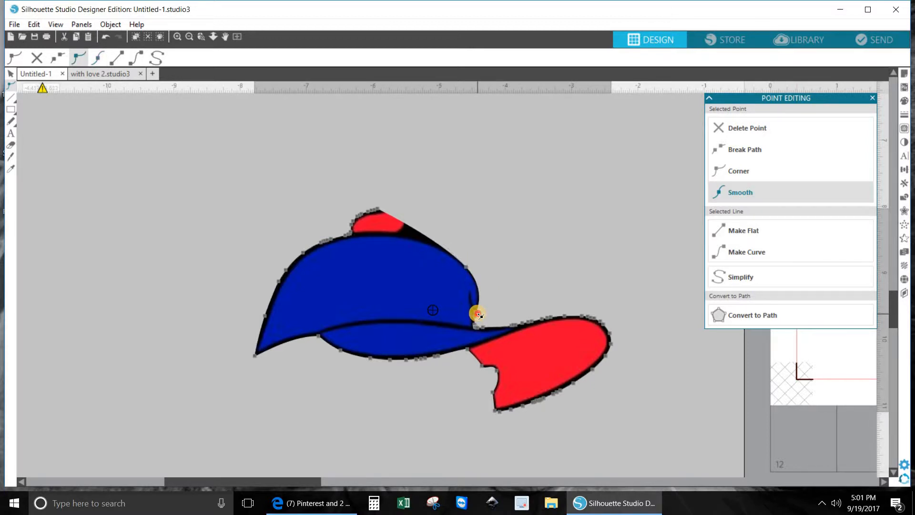
pyautogui.click(477, 317)
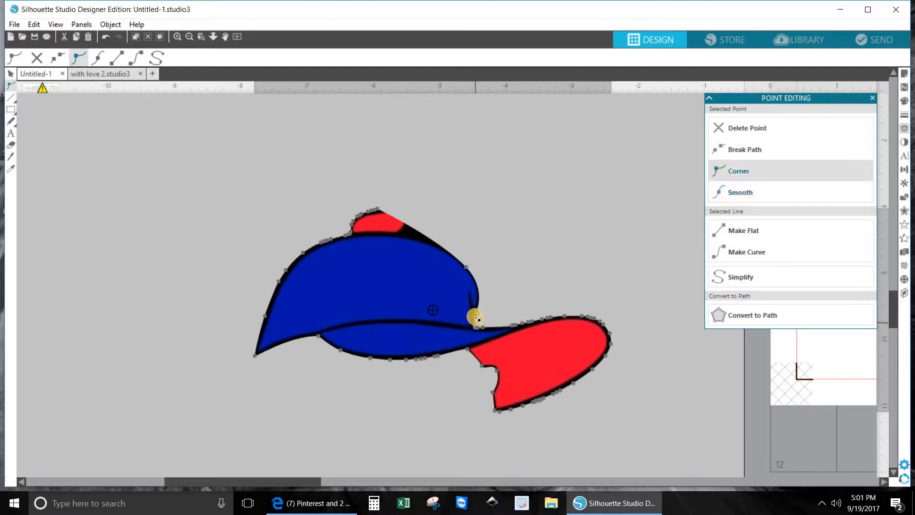
pyautogui.click(474, 316)
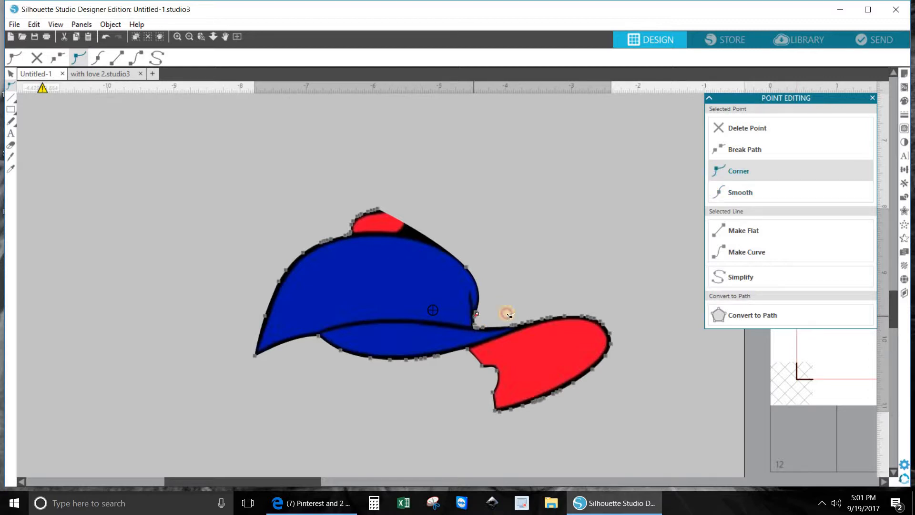
pyautogui.click(743, 123)
pyautogui.click(478, 313)
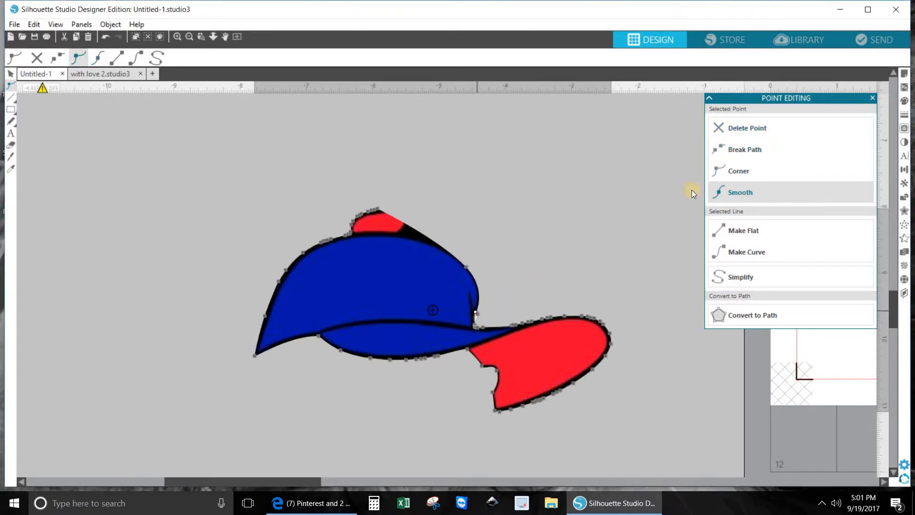
pyautogui.click(719, 127)
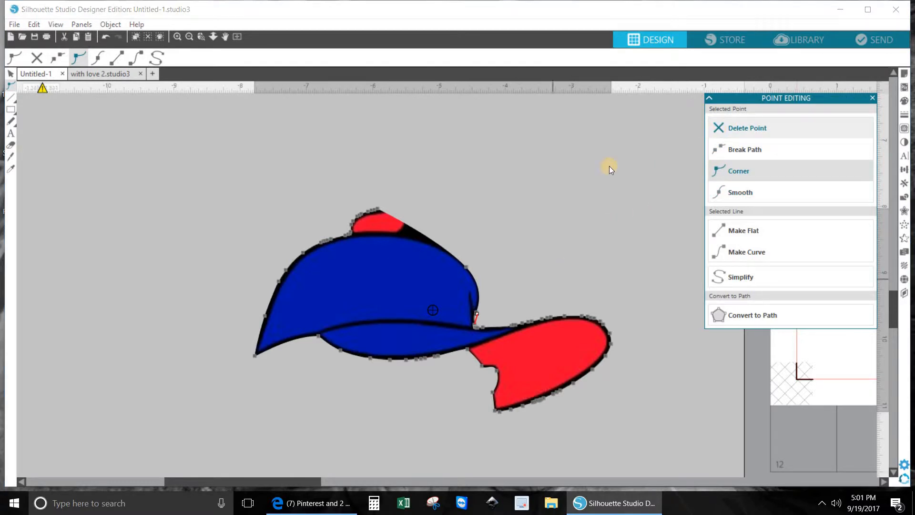
pyautogui.click(475, 317)
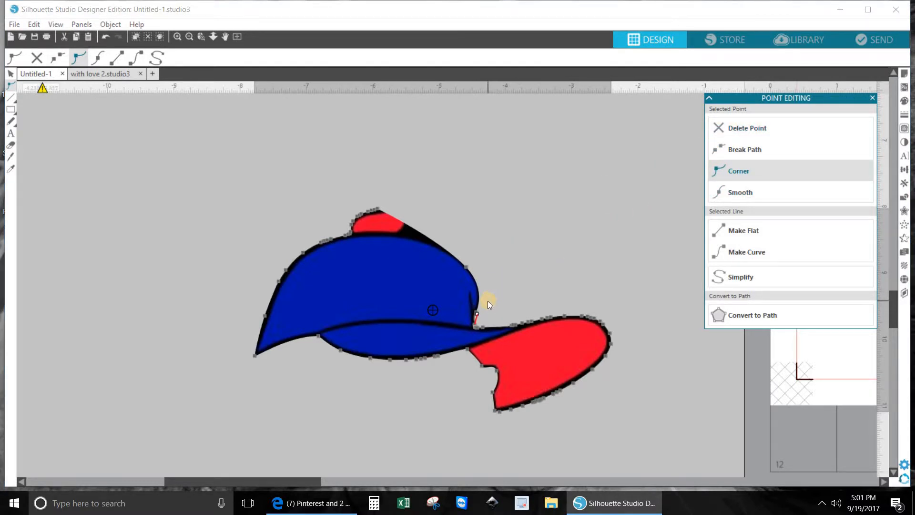
pyautogui.click(477, 305)
pyautogui.click(474, 317)
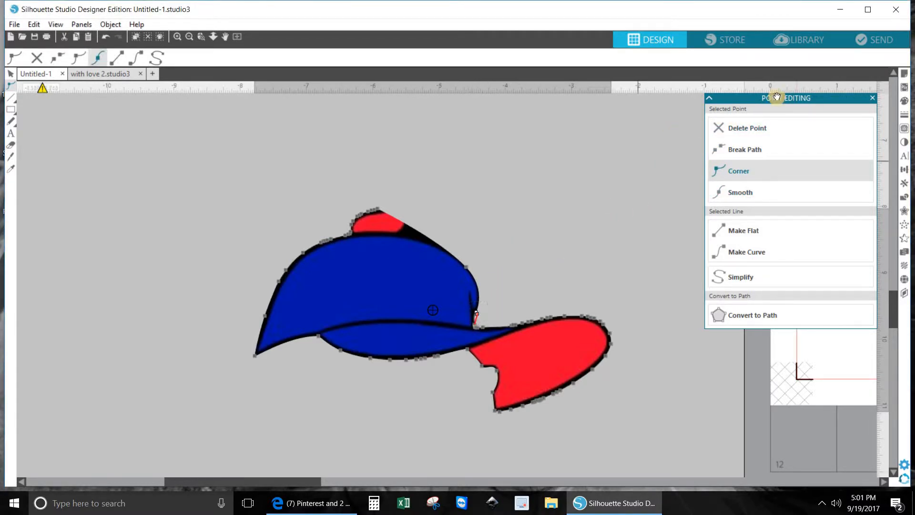
pyautogui.click(747, 128)
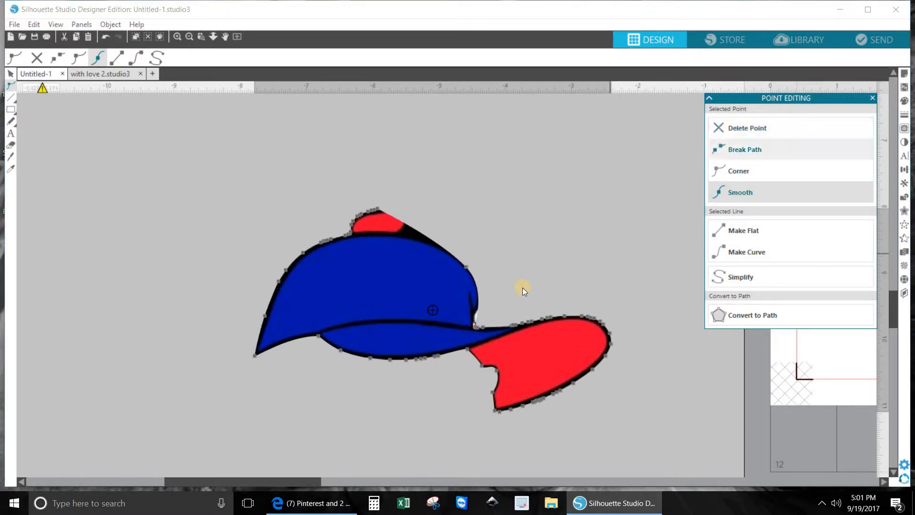
# Step: Add smooth points at the crown's lower back and bend the outline inward to cut out the white sliver above the brim
pyautogui.click(466, 268)
pyautogui.click(203, 38)
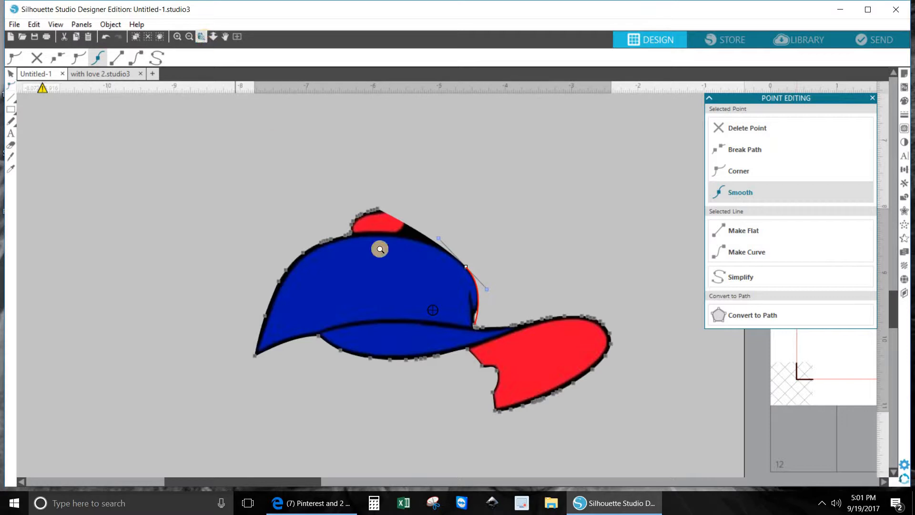
pyautogui.click(432, 289)
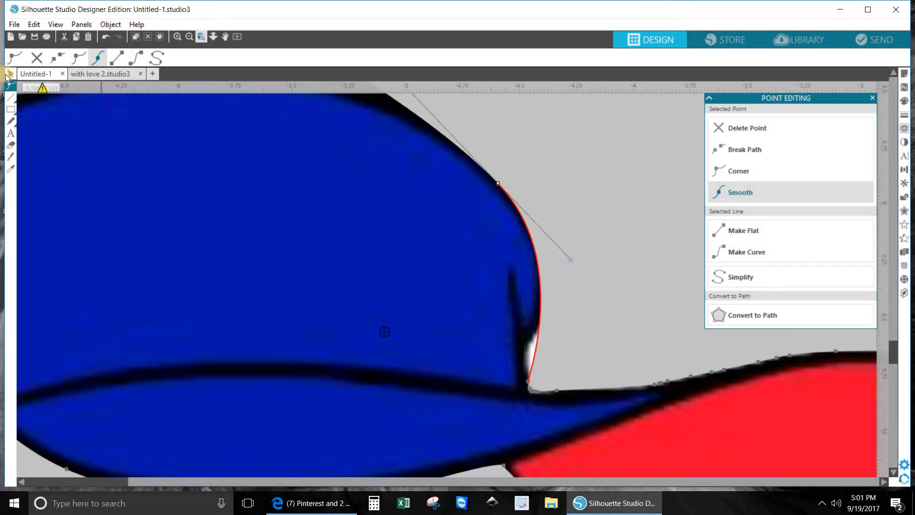
pyautogui.moveTo(352, 434); pyautogui.dragTo(294, 384)
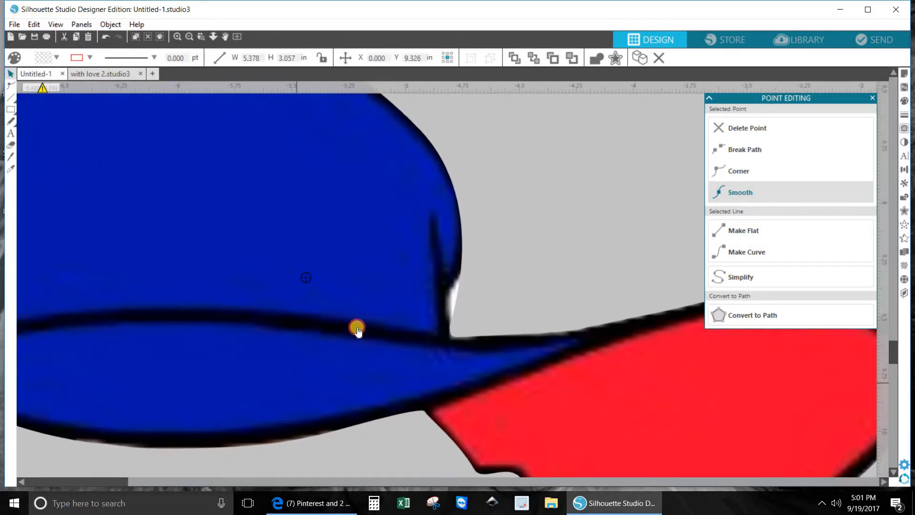
pyautogui.doubleClick(364, 322)
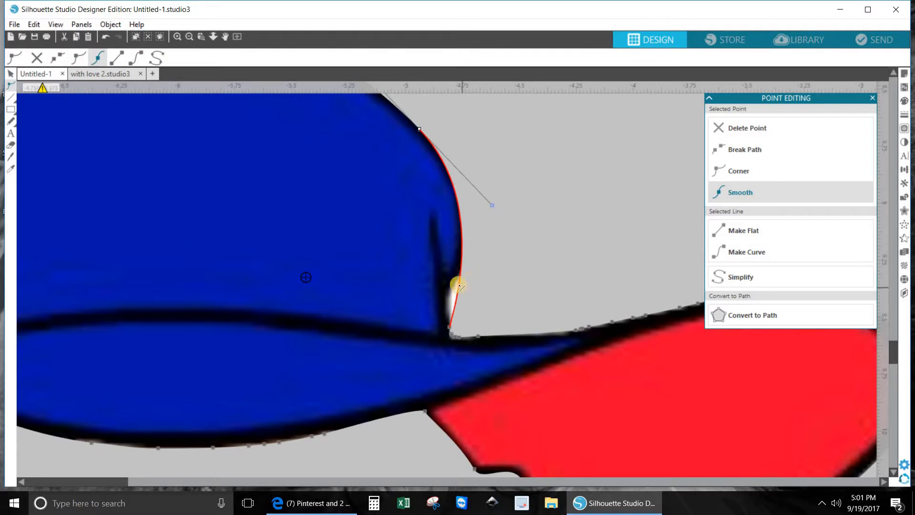
pyautogui.moveTo(463, 271); pyautogui.dragTo(466, 256)
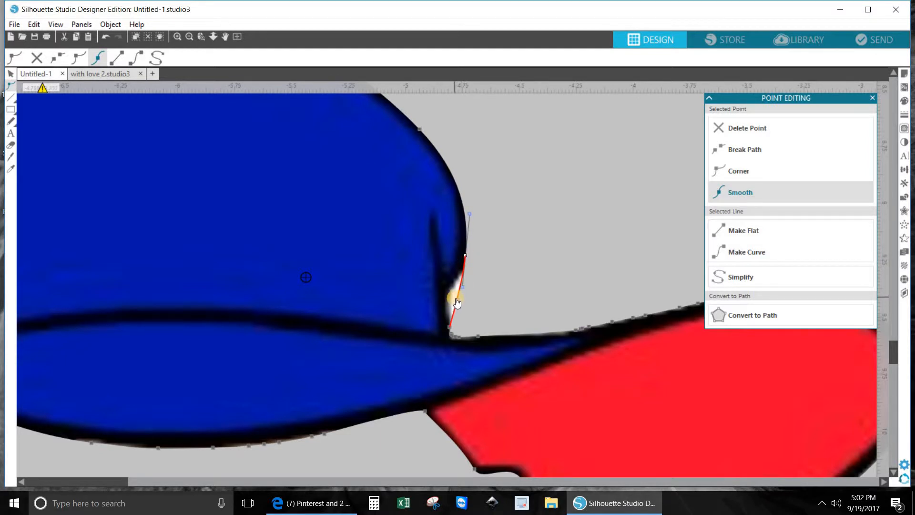
pyautogui.moveTo(459, 300)
pyautogui.mouseDown()
pyautogui.moveTo(448, 292)
pyautogui.moveTo(456, 283)
pyautogui.mouseUp()
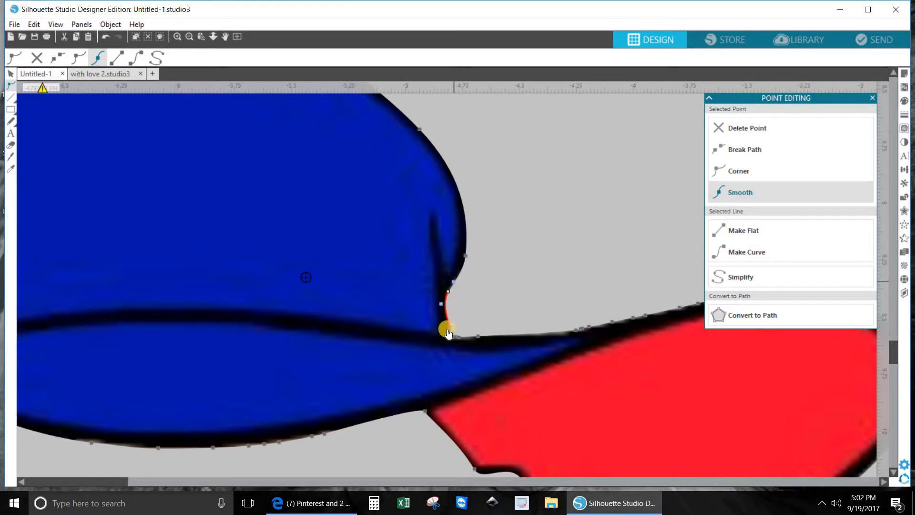
pyautogui.click(739, 128)
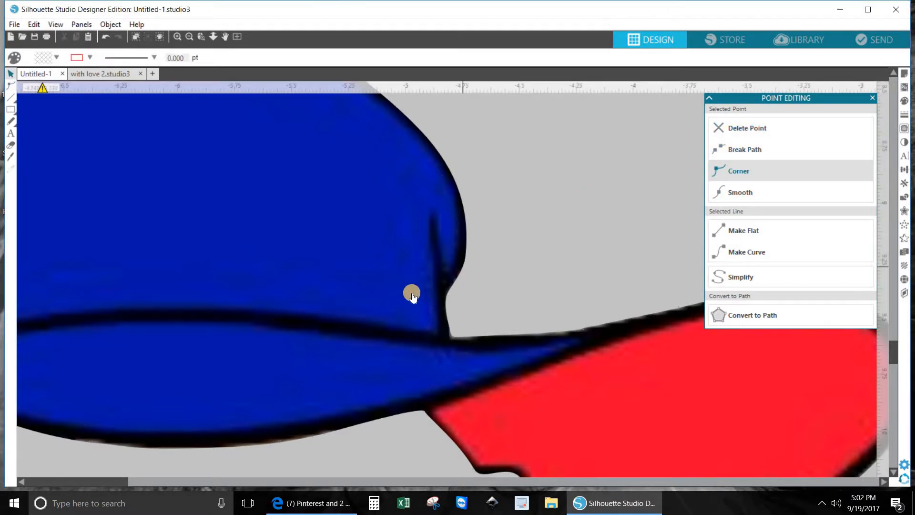
# Step: Reopen the cap shape for point editing, smooth the point atop the red button, and add a point at the button's upper back edge
pyautogui.moveTo(377, 272); pyautogui.dragTo(532, 419)
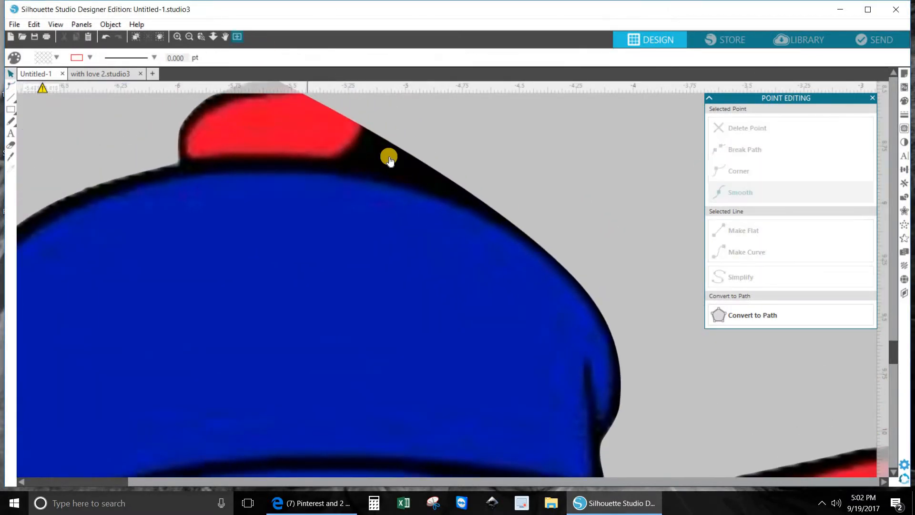
pyautogui.moveTo(407, 247); pyautogui.dragTo(449, 288)
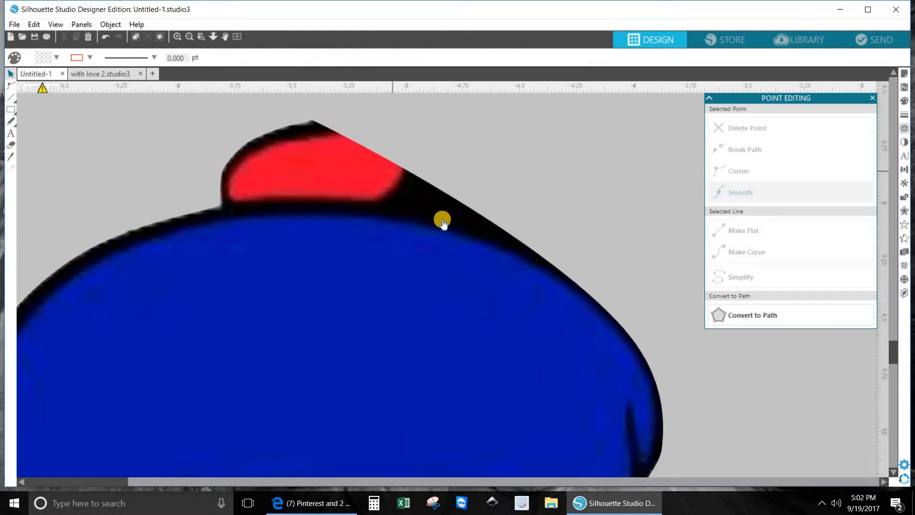
pyautogui.click(433, 205)
pyautogui.doubleClick(434, 204)
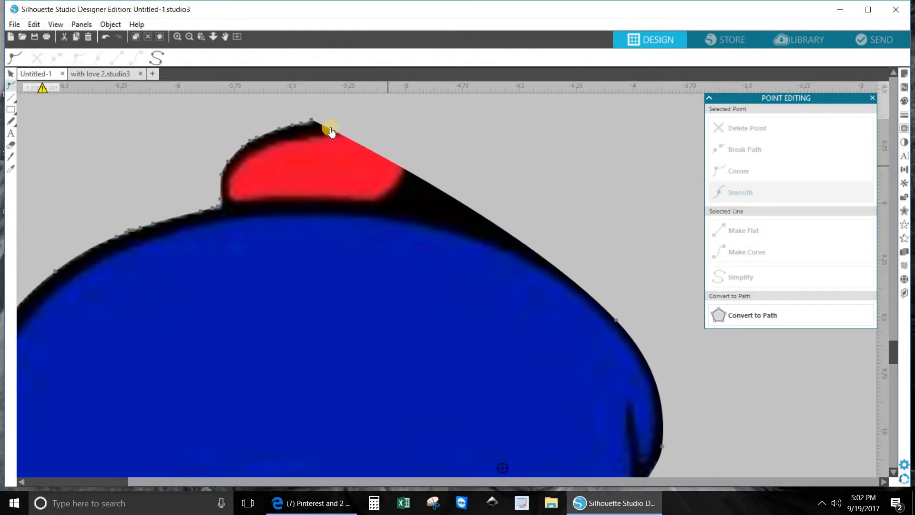
pyautogui.moveTo(312, 119); pyautogui.dragTo(325, 123)
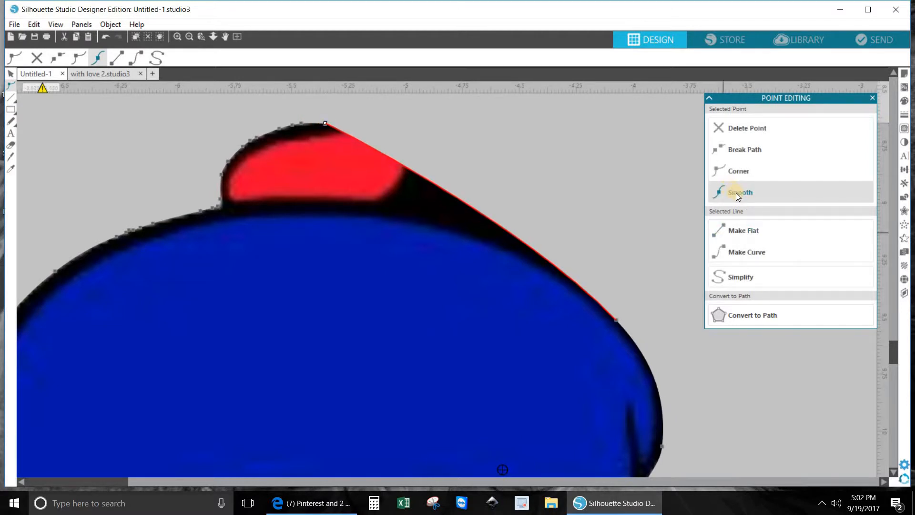
pyautogui.click(737, 194)
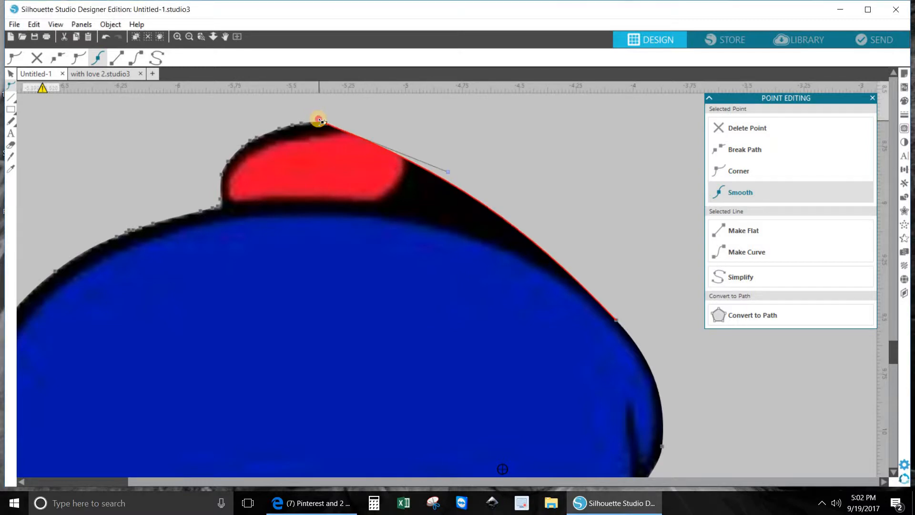
pyautogui.moveTo(443, 196); pyautogui.dragTo(344, 116)
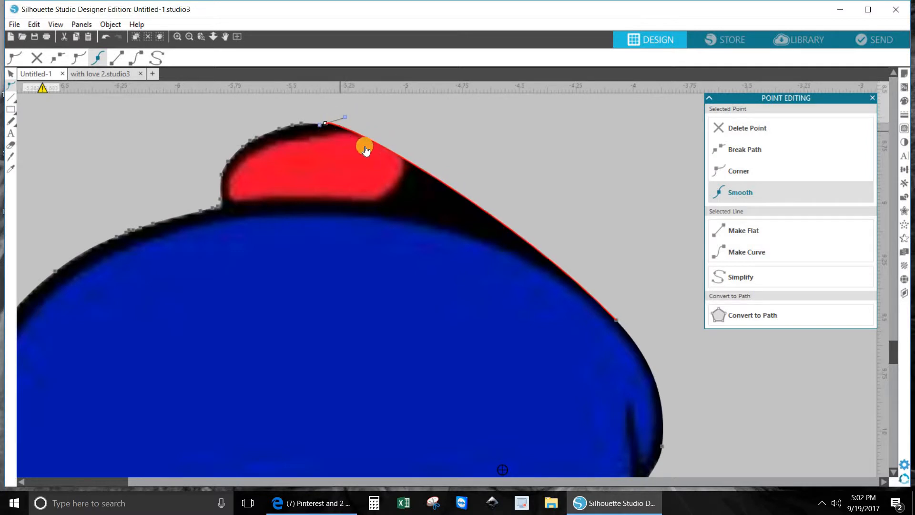
pyautogui.doubleClick(387, 140)
pyautogui.moveTo(387, 140); pyautogui.dragTo(389, 139)
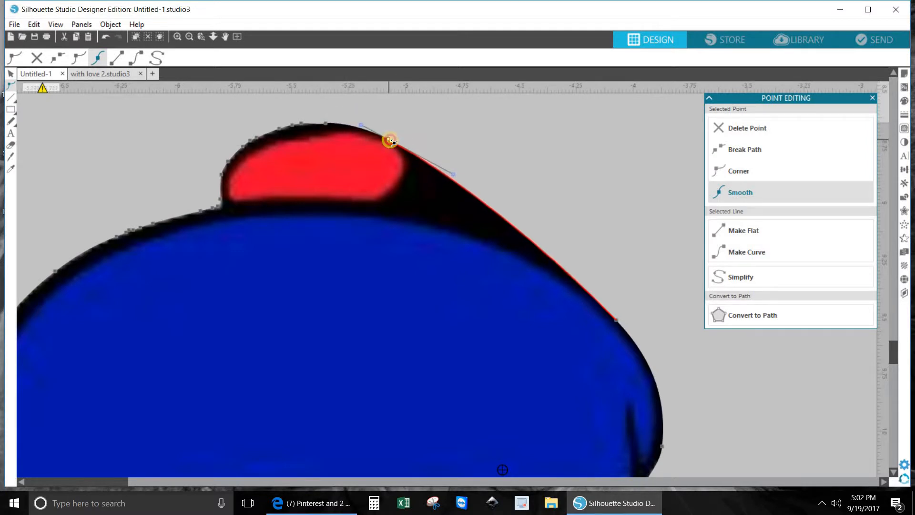
# Step: Delete the surplus points along the top and front curve of the red button
pyautogui.click(327, 124)
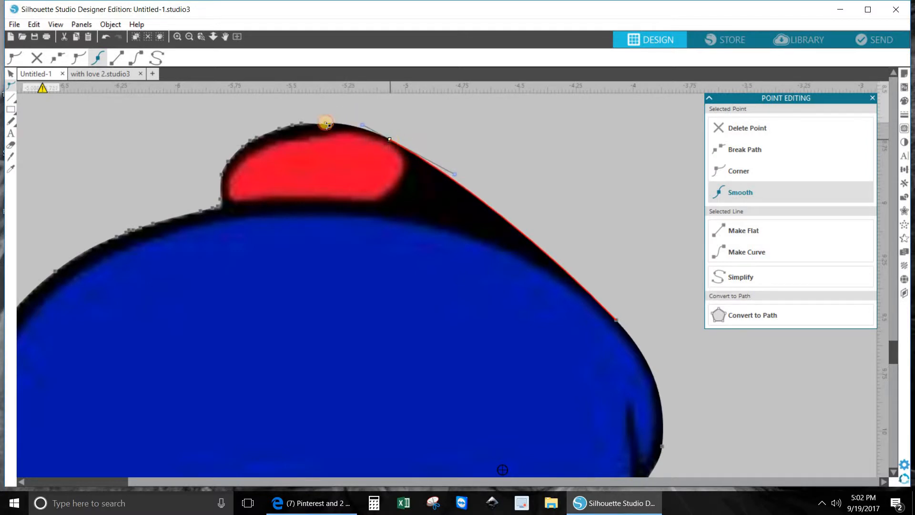
pyautogui.click(742, 127)
pyautogui.click(305, 126)
pyautogui.moveTo(304, 125); pyautogui.dragTo(317, 125)
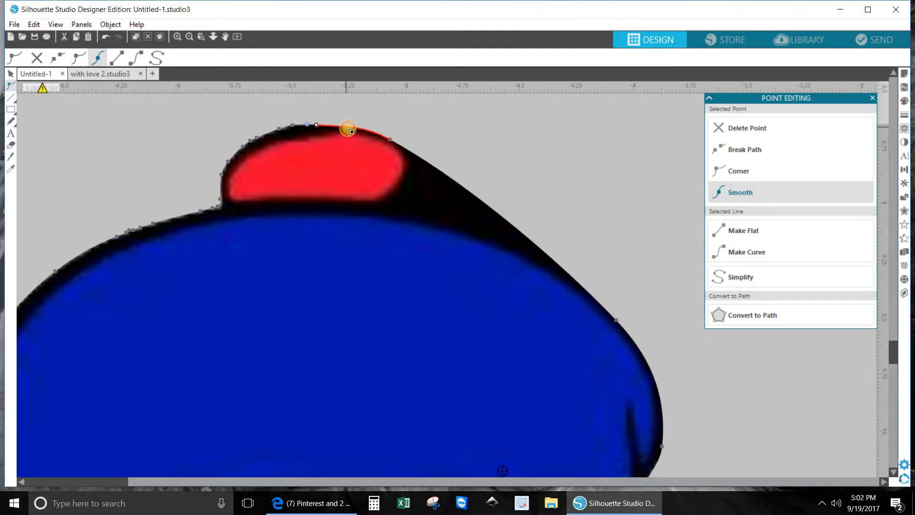
pyautogui.click(247, 146)
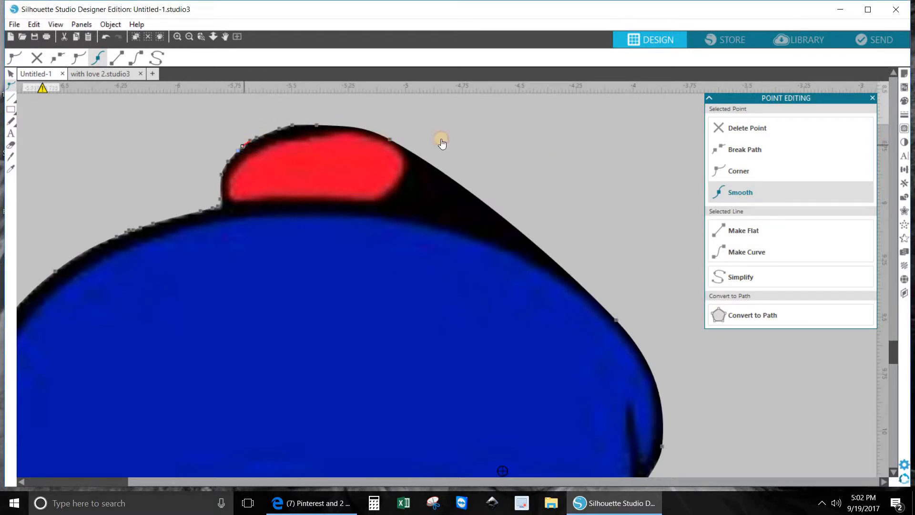
pyautogui.click(730, 130)
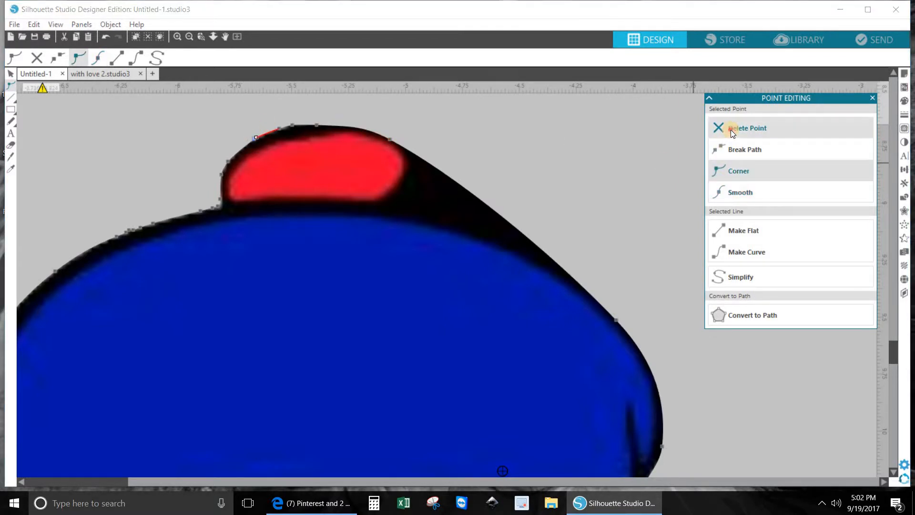
pyautogui.click(731, 130)
pyautogui.click(413, 196)
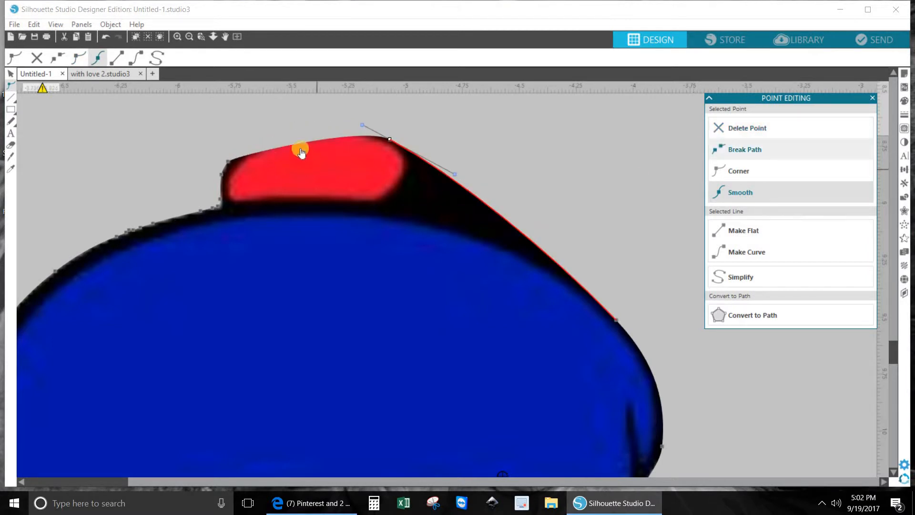
# Step: Add a smooth point on top of the red button and adjust the curve to follow its black outline
pyautogui.moveTo(299, 143); pyautogui.dragTo(253, 135)
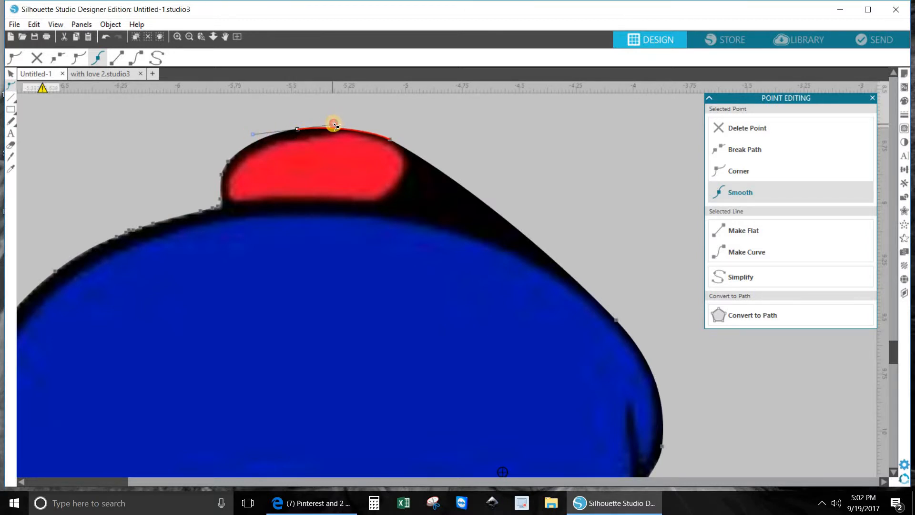
pyautogui.moveTo(336, 126); pyautogui.dragTo(344, 126)
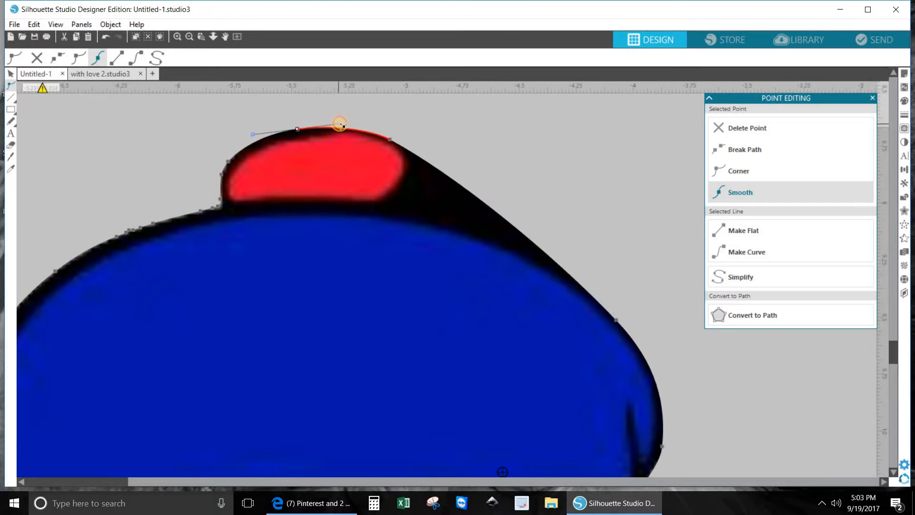
pyautogui.click(392, 141)
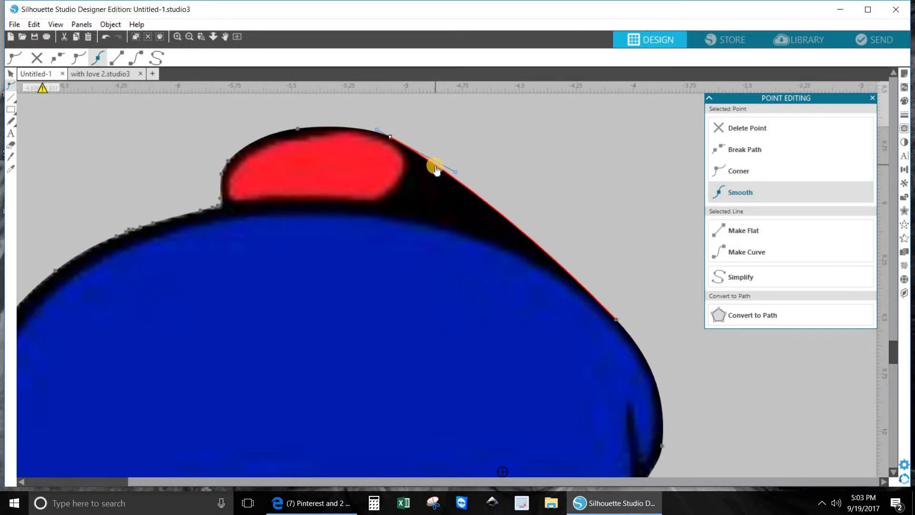
# Step: Add points around the back of the red button to its base and curve the path along the crown's black outline
pyautogui.moveTo(436, 165)
pyautogui.mouseDown()
pyautogui.moveTo(415, 182)
pyautogui.moveTo(423, 198)
pyautogui.moveTo(408, 185)
pyautogui.moveTo(399, 205)
pyautogui.mouseUp()
pyautogui.click(423, 183)
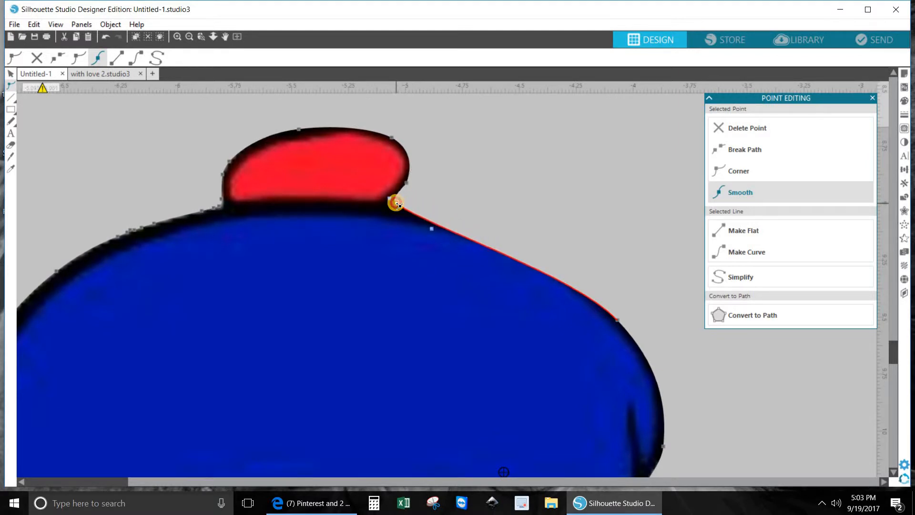
pyautogui.moveTo(432, 231); pyautogui.dragTo(538, 246)
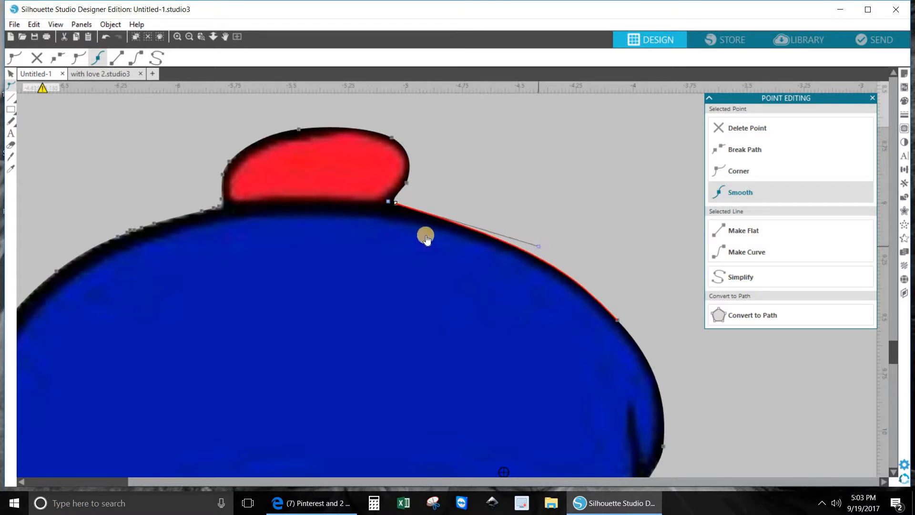
# Step: Refine the curve at the red button's lower back corner and finish editing the points
pyautogui.click(398, 204)
pyautogui.click(409, 184)
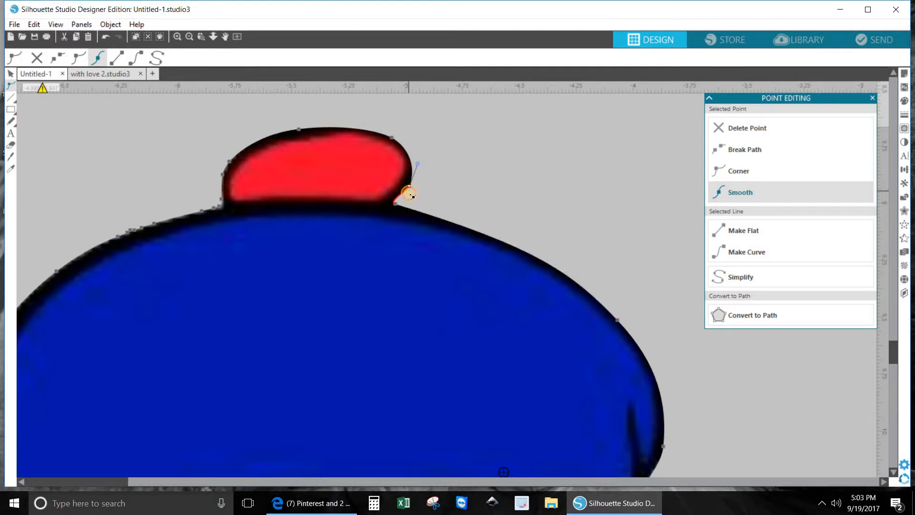
pyautogui.moveTo(413, 196); pyautogui.dragTo(410, 201)
pyautogui.click(491, 190)
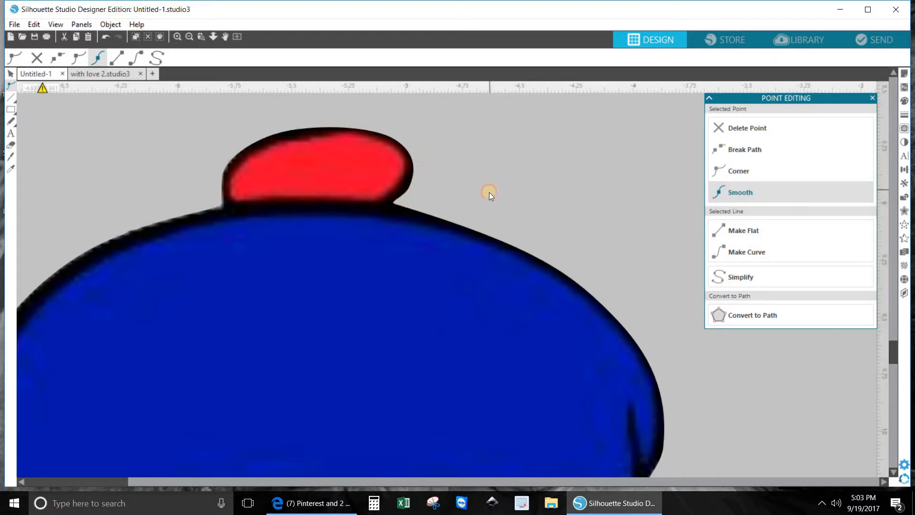
# Step: Move the black Mickey silhouette beside the batting Mickey images so it lies behind the cleaned-up cap
pyautogui.click(189, 37)
pyautogui.click(189, 37)
pyautogui.click(188, 37)
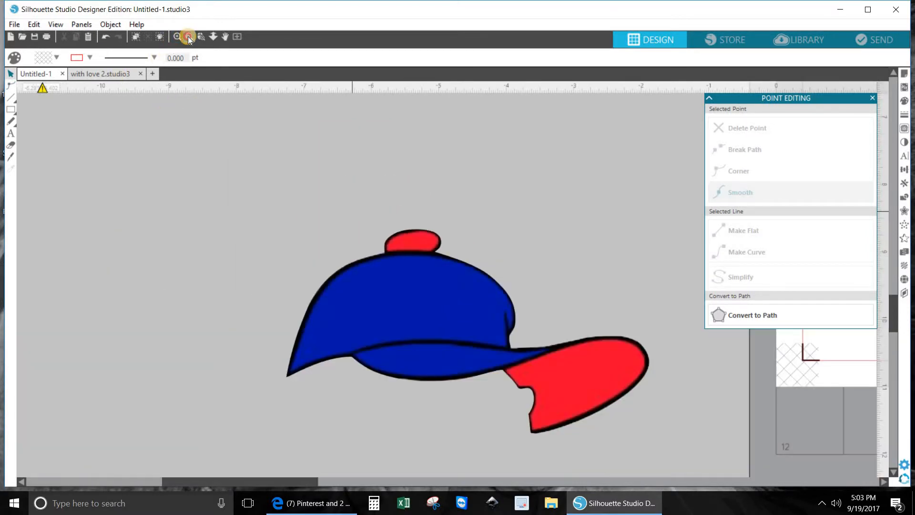
pyautogui.click(188, 38)
pyautogui.click(188, 37)
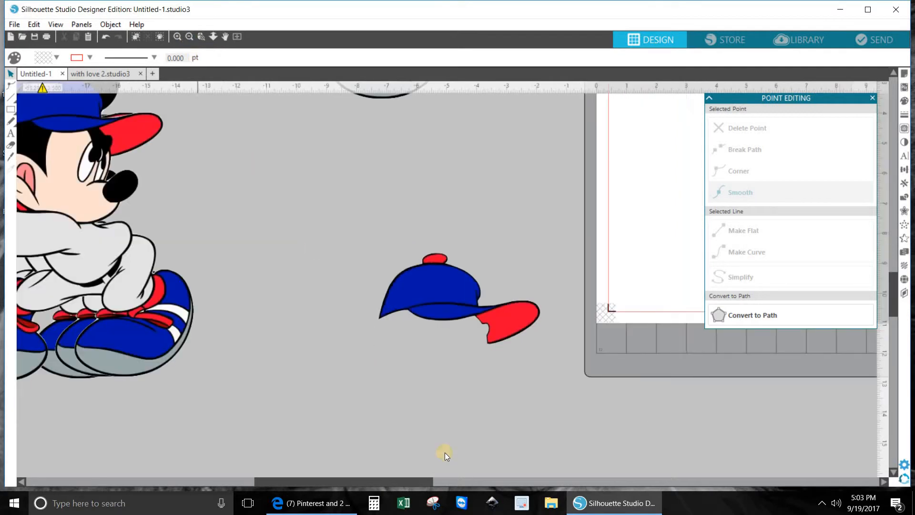
pyautogui.moveTo(375, 479); pyautogui.dragTo(339, 453)
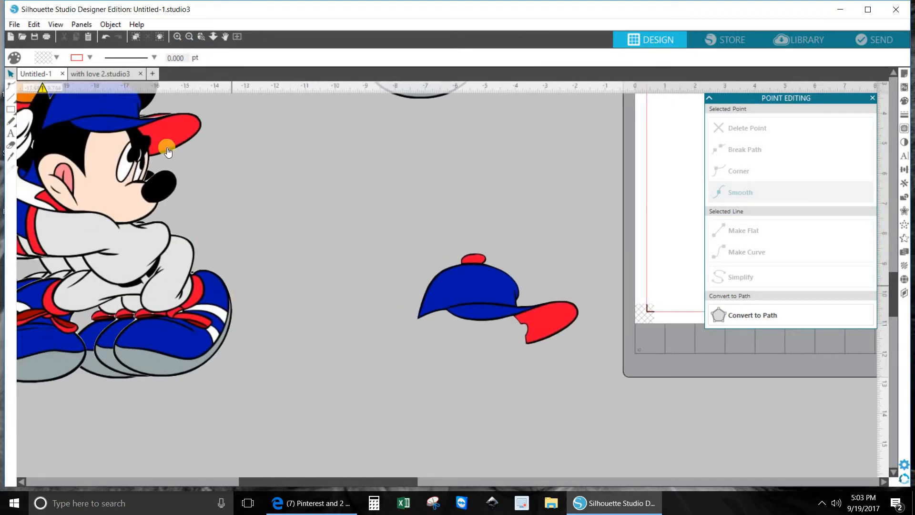
pyautogui.click(189, 36)
pyautogui.click(36, 337)
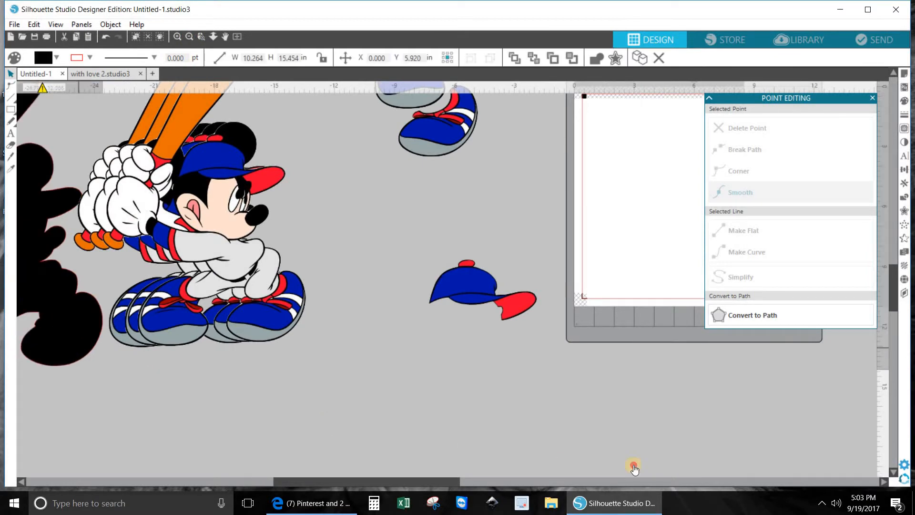
pyautogui.moveTo(634, 466); pyautogui.dragTo(638, 387)
pyautogui.click(450, 371)
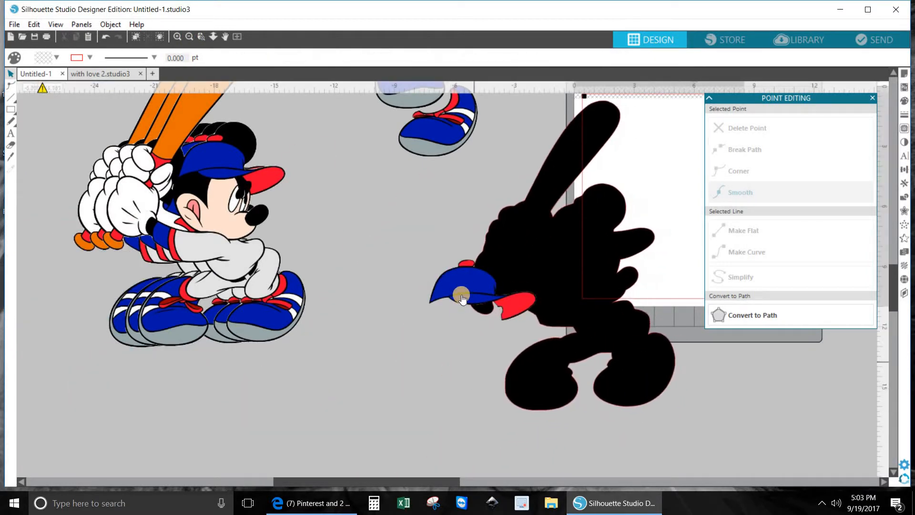
# Step: Place the cap on the silhouette's head and the two detached shoes on its feet
pyautogui.moveTo(462, 297); pyautogui.dragTo(580, 225)
pyautogui.moveTo(474, 140); pyautogui.dragTo(648, 379)
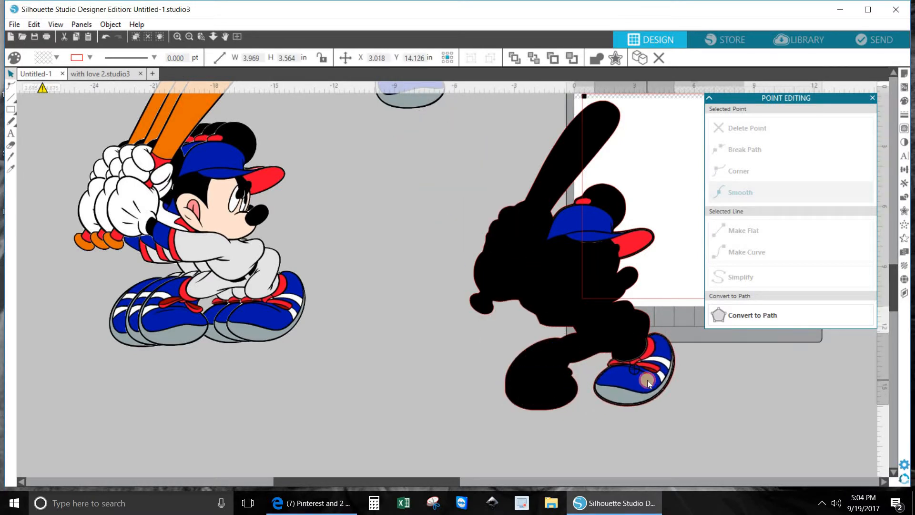
pyautogui.click(465, 158)
pyautogui.moveTo(413, 109); pyautogui.dragTo(544, 407)
pyautogui.click(287, 330)
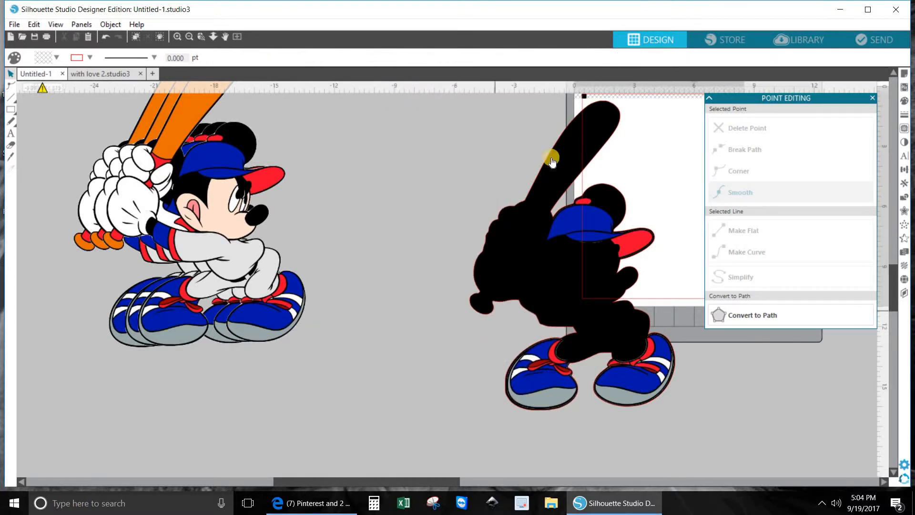
pyautogui.click(579, 224)
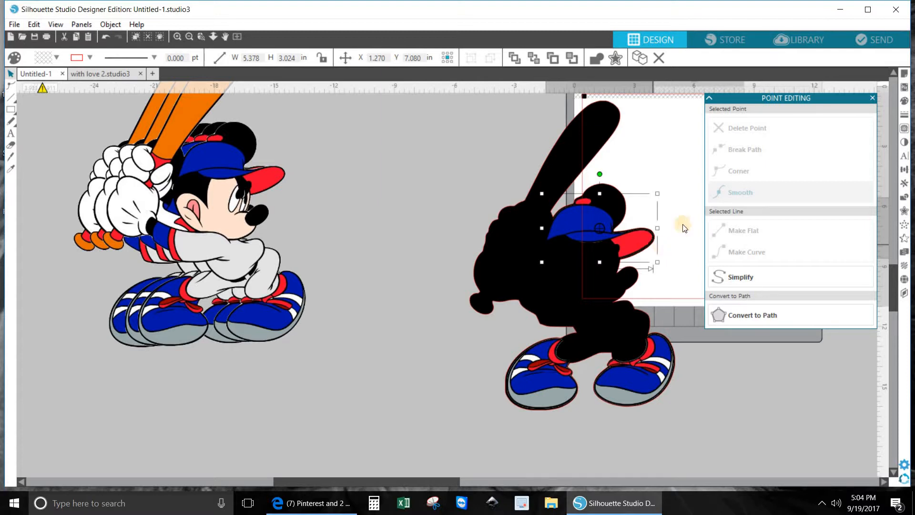
# Step: Separate one batting Mickey copy from the stack and move the other copies away to leave it standing alone
pyautogui.moveTo(272, 281); pyautogui.dragTo(392, 388)
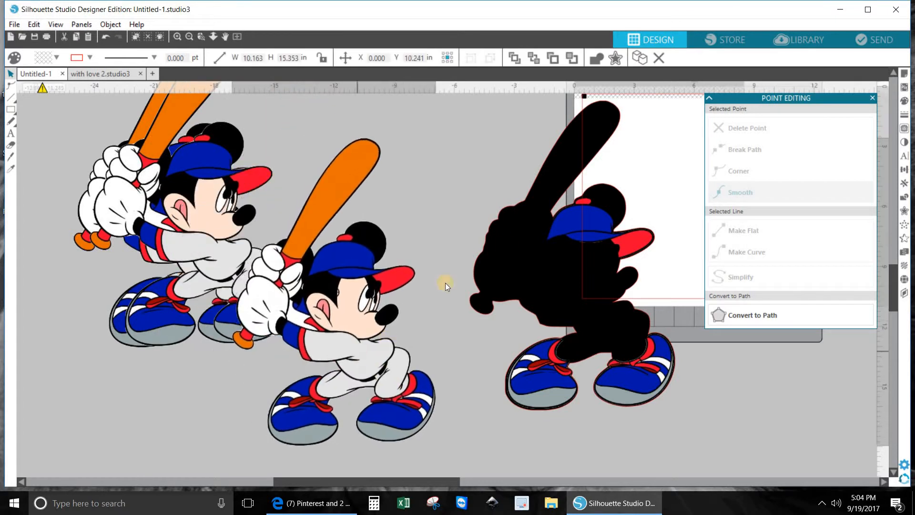
pyautogui.click(445, 282)
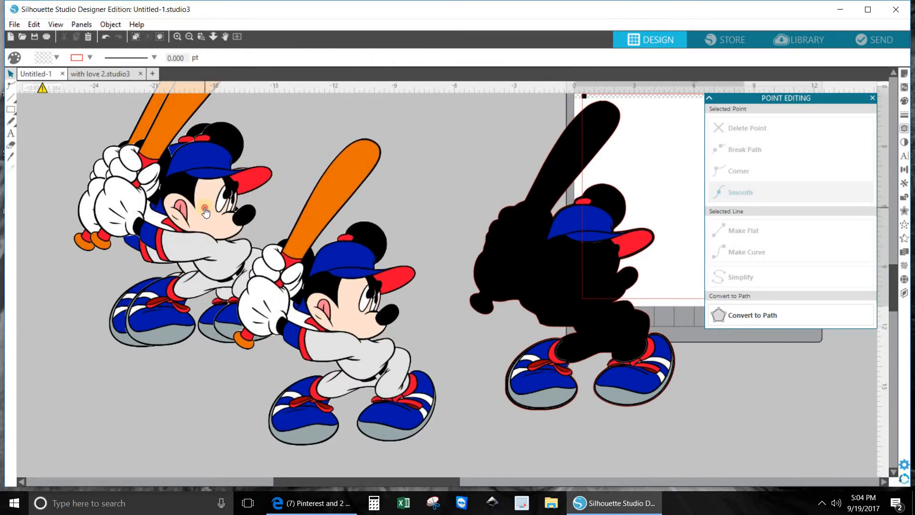
pyautogui.moveTo(204, 209); pyautogui.dragTo(64, 182)
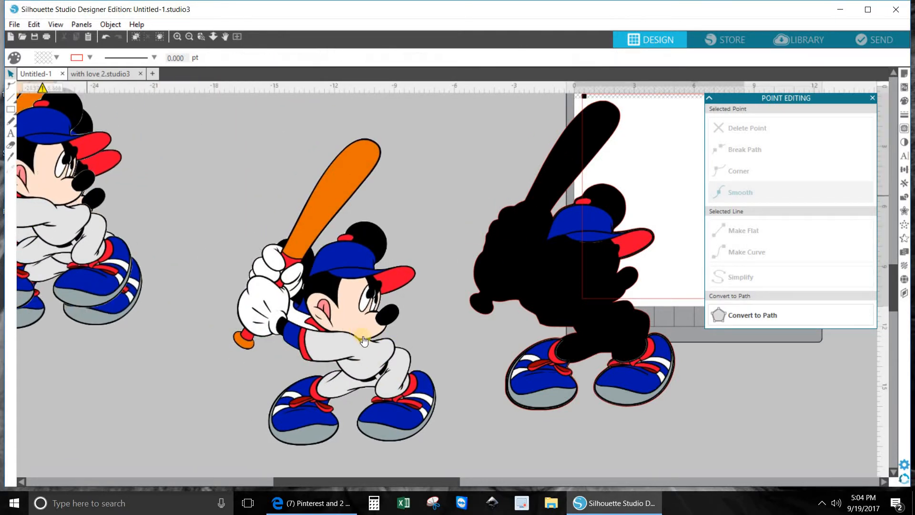
pyautogui.moveTo(367, 346); pyautogui.dragTo(338, 281)
pyautogui.click(203, 194)
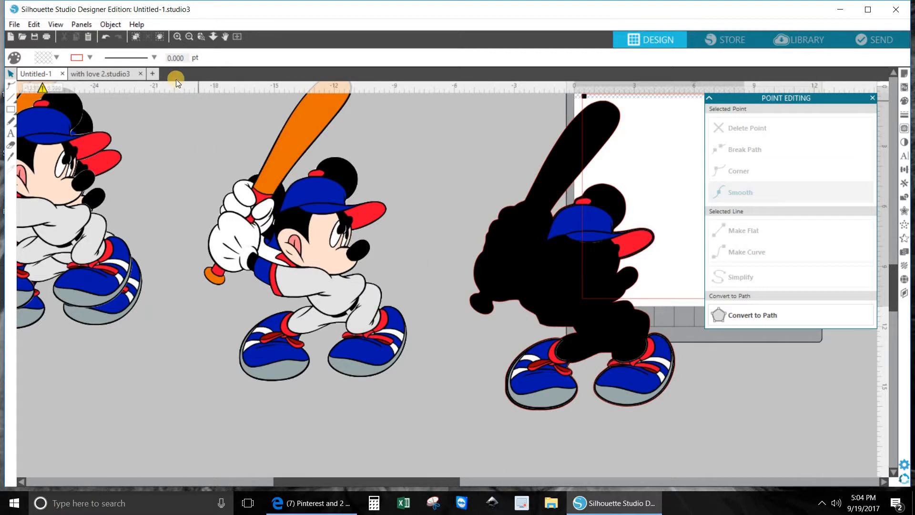
# Step: Trace and detach the area around the isolated Mickey's gloved hands with the threshold at 80%
pyautogui.click(907, 130)
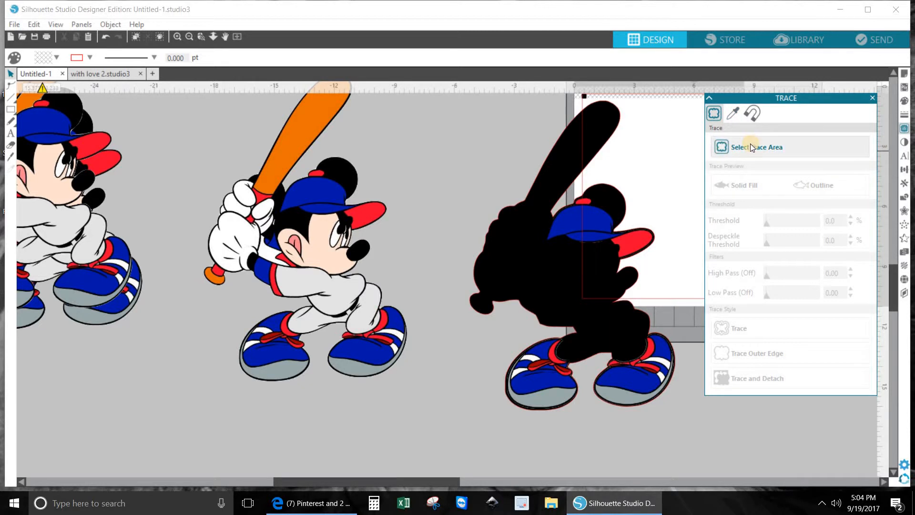
pyautogui.click(750, 145)
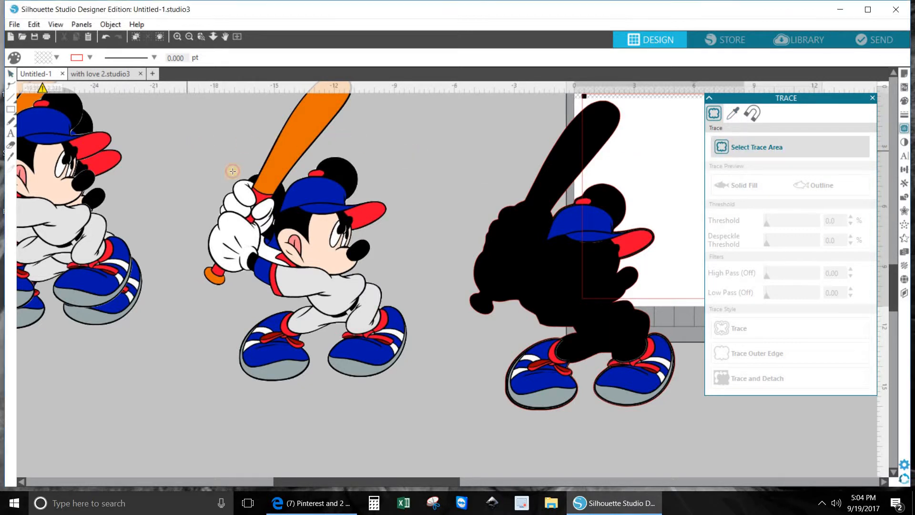
pyautogui.moveTo(187, 150)
pyautogui.mouseDown()
pyautogui.moveTo(268, 213)
pyautogui.moveTo(284, 282)
pyautogui.mouseUp()
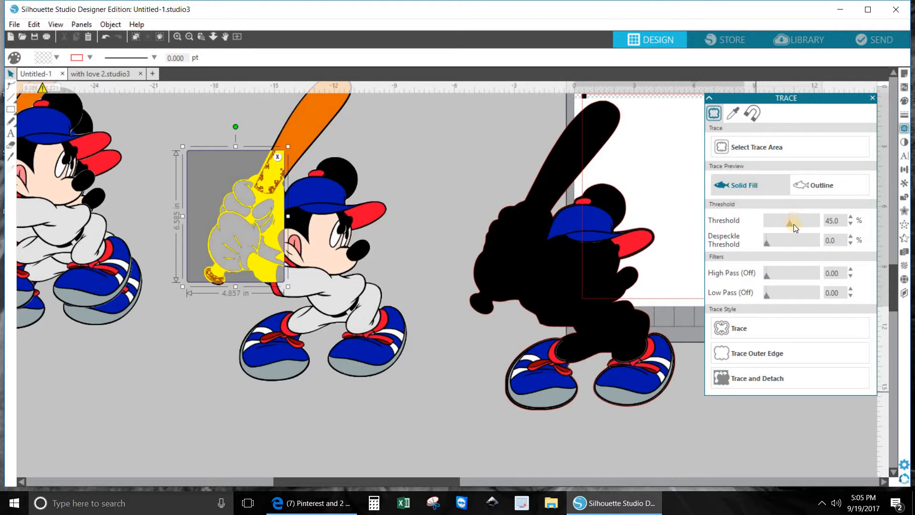
pyautogui.moveTo(792, 224); pyautogui.dragTo(807, 222)
pyautogui.click(749, 379)
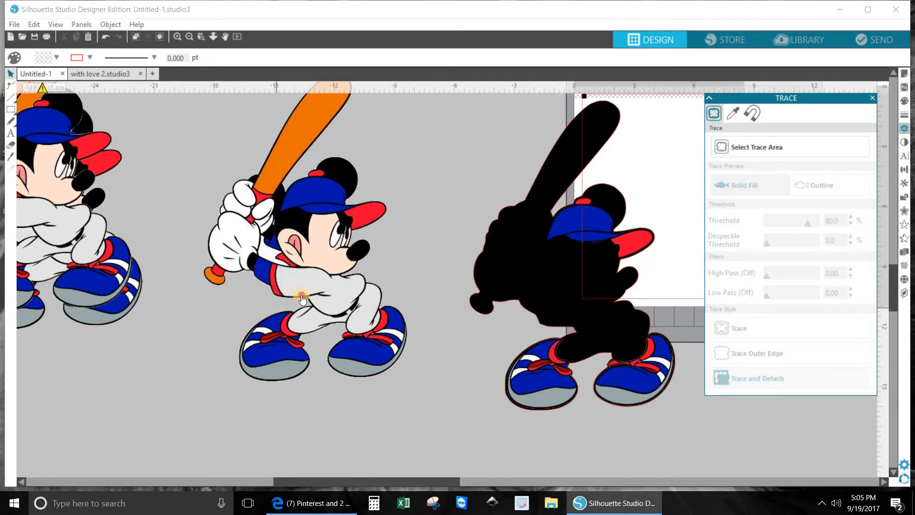
# Step: Move the rest of that Mickey aside and place the detached hands piece in the clear space
pyautogui.moveTo(301, 296)
pyautogui.mouseDown()
pyautogui.moveTo(250, 369)
pyautogui.moveTo(110, 356)
pyautogui.moveTo(14, 327)
pyautogui.moveTo(1, 296)
pyautogui.mouseUp()
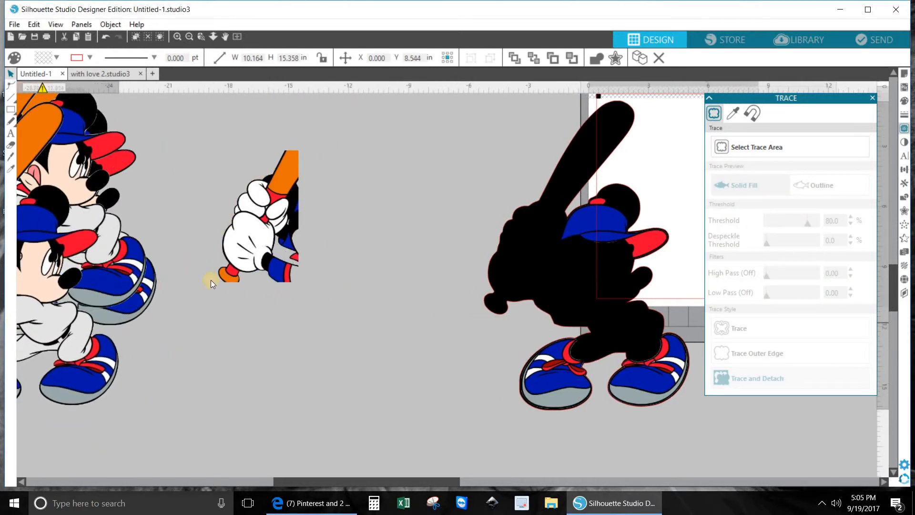
pyautogui.click(211, 279)
pyautogui.moveTo(267, 253); pyautogui.dragTo(418, 431)
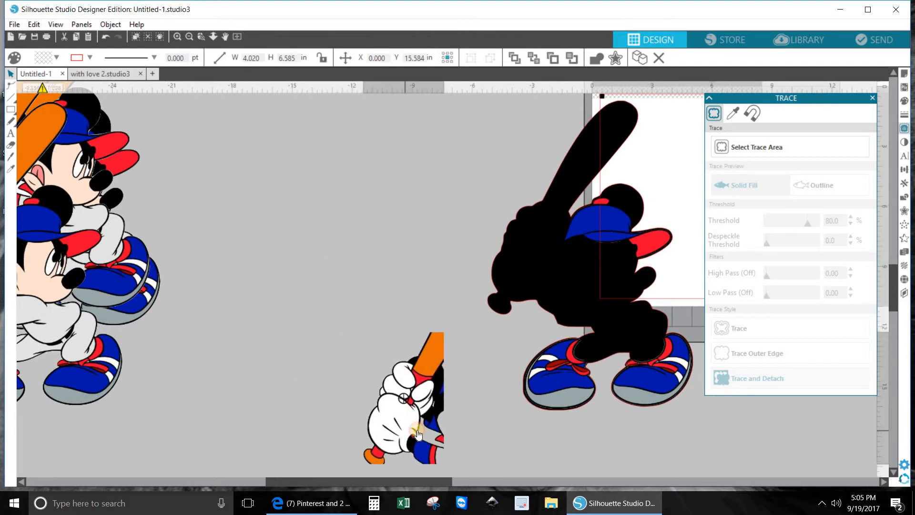
pyautogui.click(206, 217)
pyautogui.moveTo(367, 296); pyautogui.dragTo(270, 261)
pyautogui.click(376, 141)
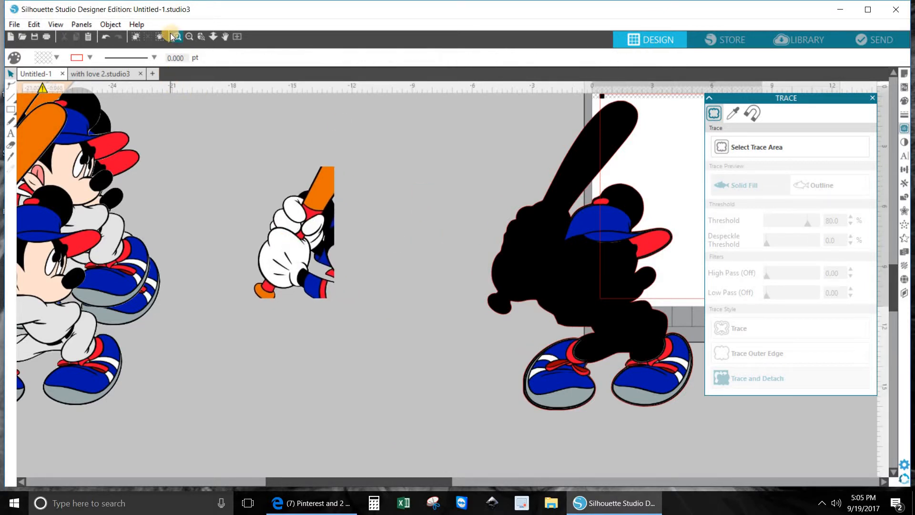
# Step: Open the detached hands piece for point editing and delete the points outlining the orange bat above the gloves
pyautogui.click(200, 37)
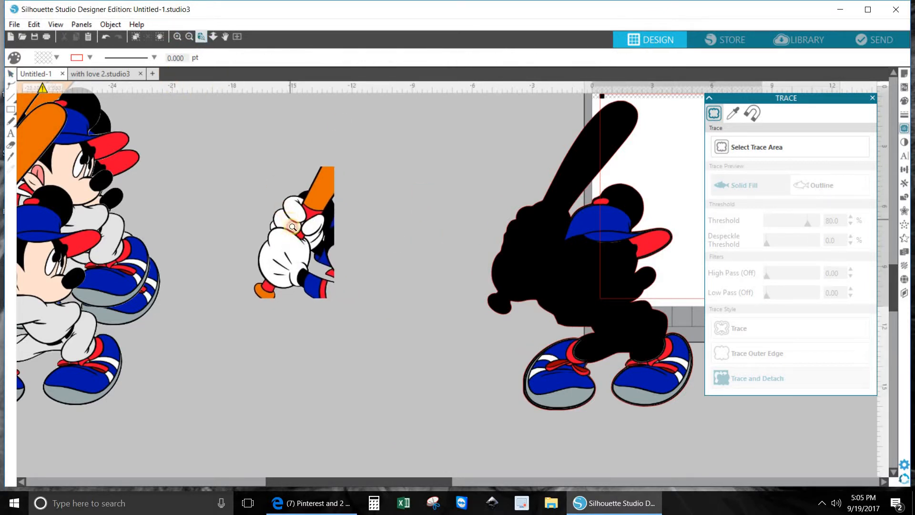
pyautogui.click(293, 227)
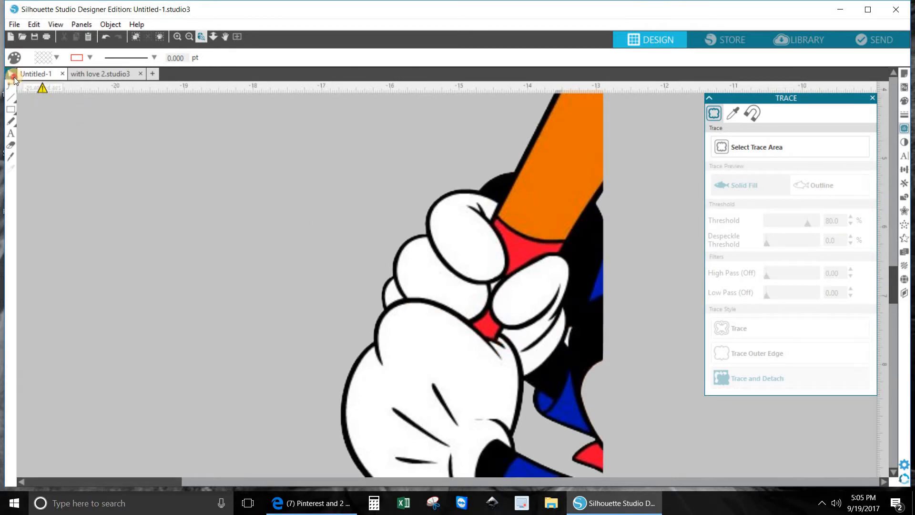
pyautogui.click(15, 80)
pyautogui.moveTo(470, 361)
pyautogui.mouseDown()
pyautogui.moveTo(341, 292)
pyautogui.moveTo(366, 283)
pyautogui.mouseUp()
pyautogui.doubleClick(391, 297)
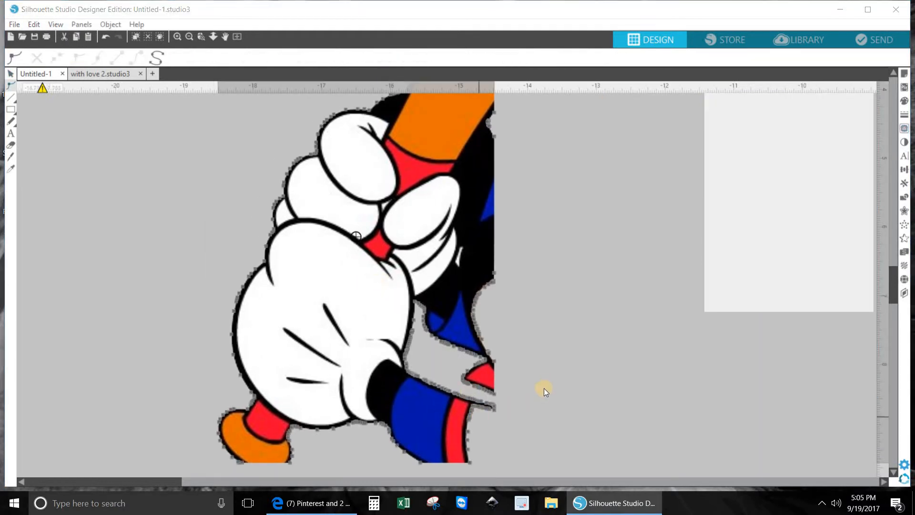
pyautogui.scroll(5, 547, 364)
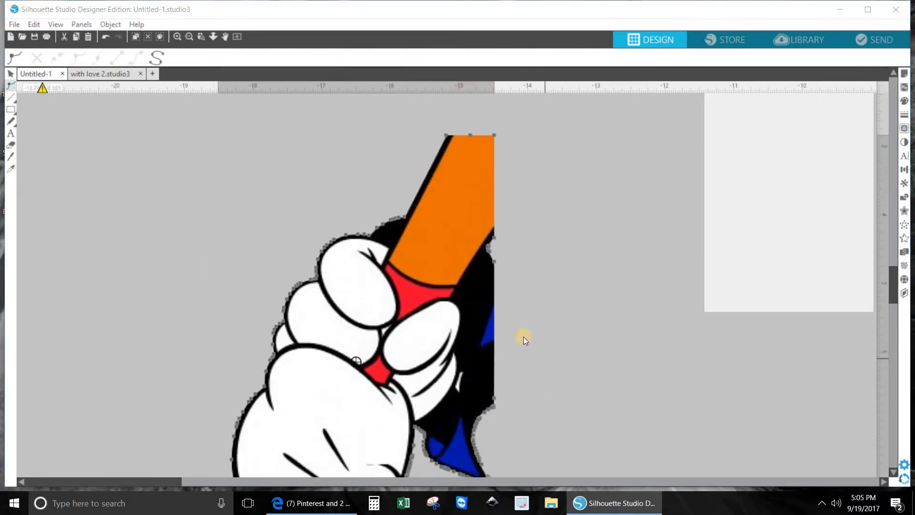
pyautogui.moveTo(337, 116); pyautogui.dragTo(585, 253)
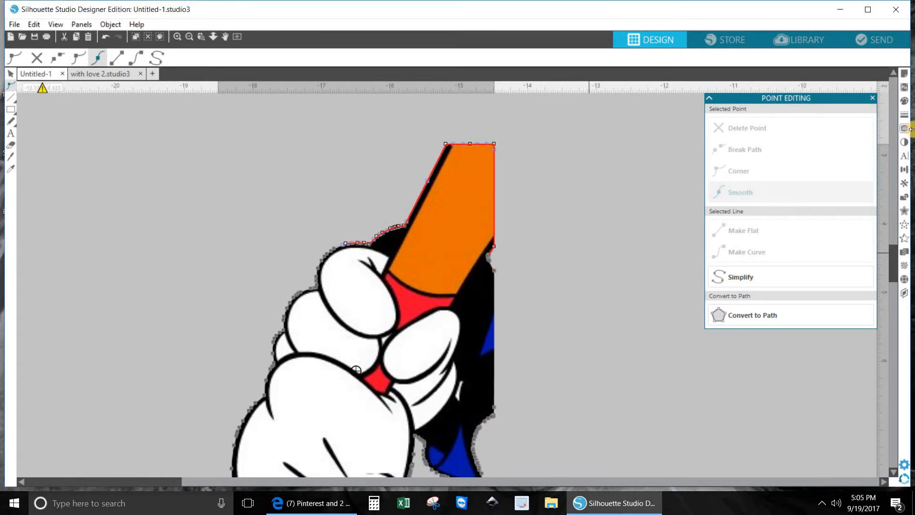
pyautogui.click(745, 128)
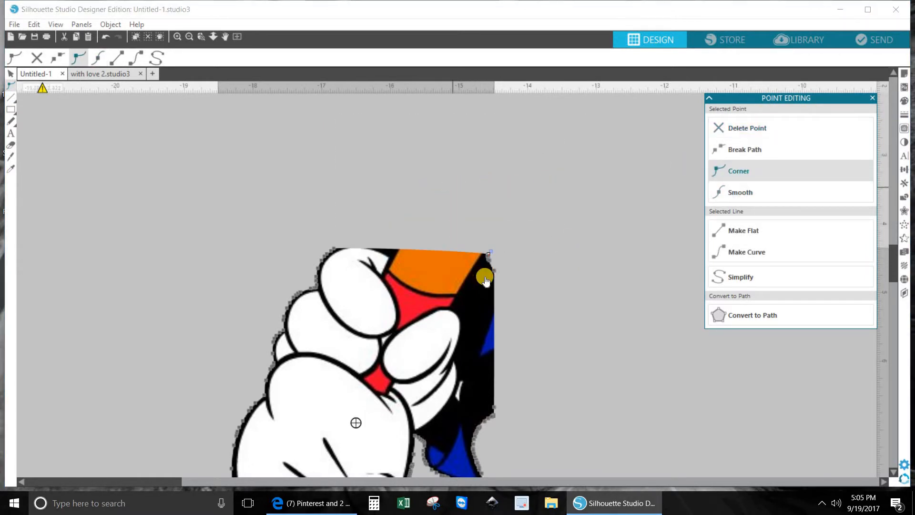
# Step: Delete the leftover upper corner points behind the gloves and move the remaining edge point up beside the upper thumb
pyautogui.moveTo(476, 235); pyautogui.dragTo(513, 276)
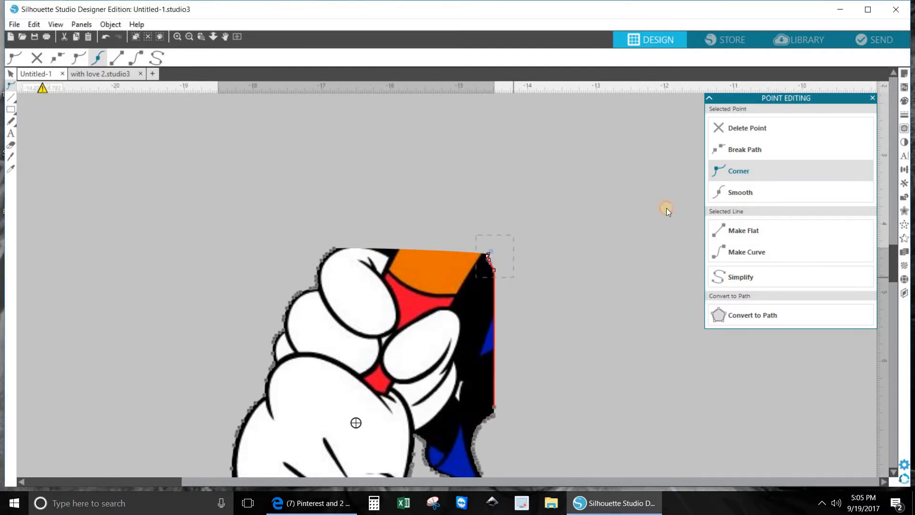
pyautogui.click(745, 128)
pyautogui.scroll(-3, 619, 233)
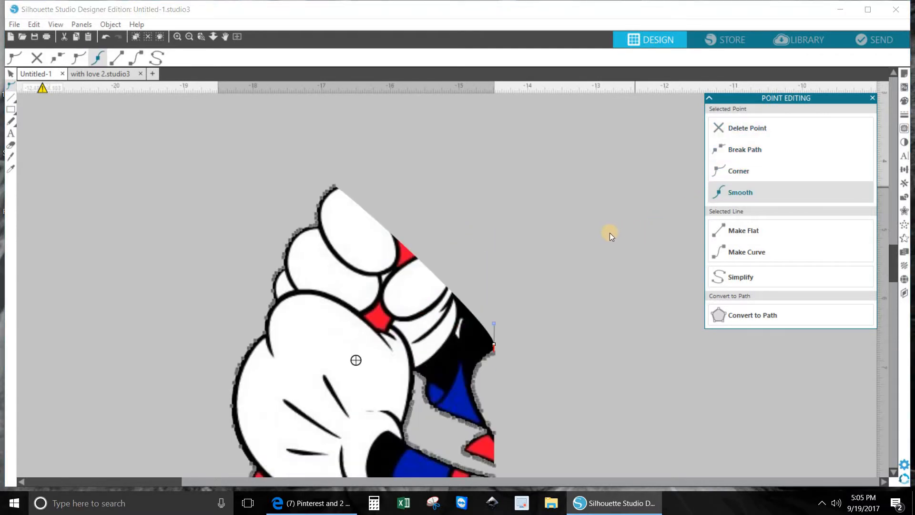
pyautogui.scroll(-1, 507, 255)
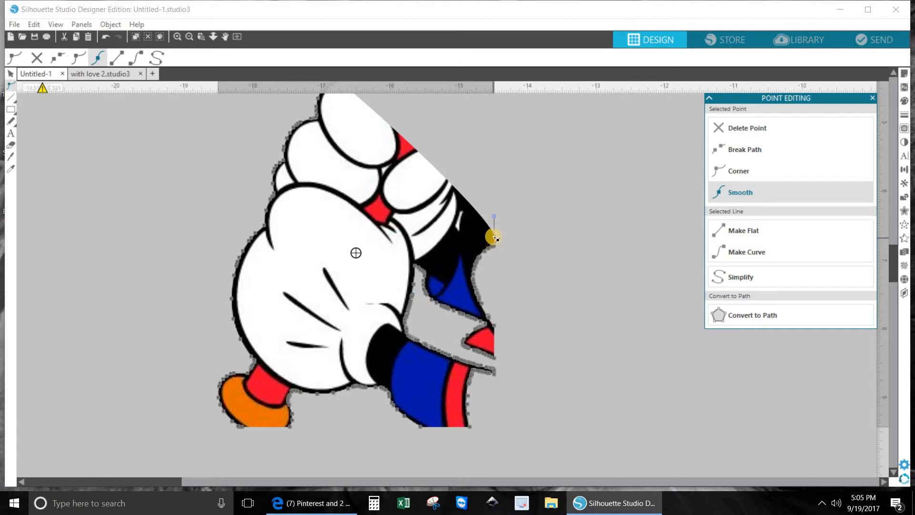
pyautogui.moveTo(495, 238); pyautogui.dragTo(463, 139)
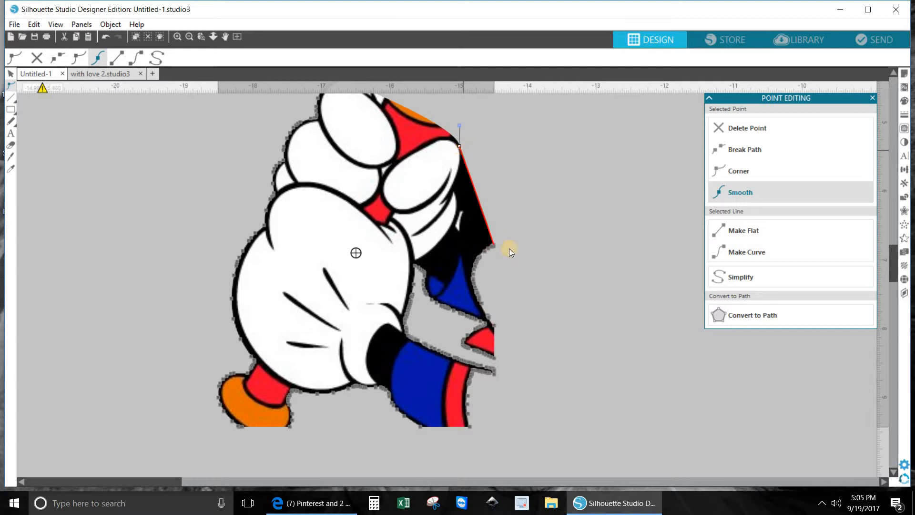
# Step: Delete the points around the face cutout and red collar remnant beside the gloves
pyautogui.click(512, 231)
pyautogui.moveTo(475, 243); pyautogui.dragTo(471, 267)
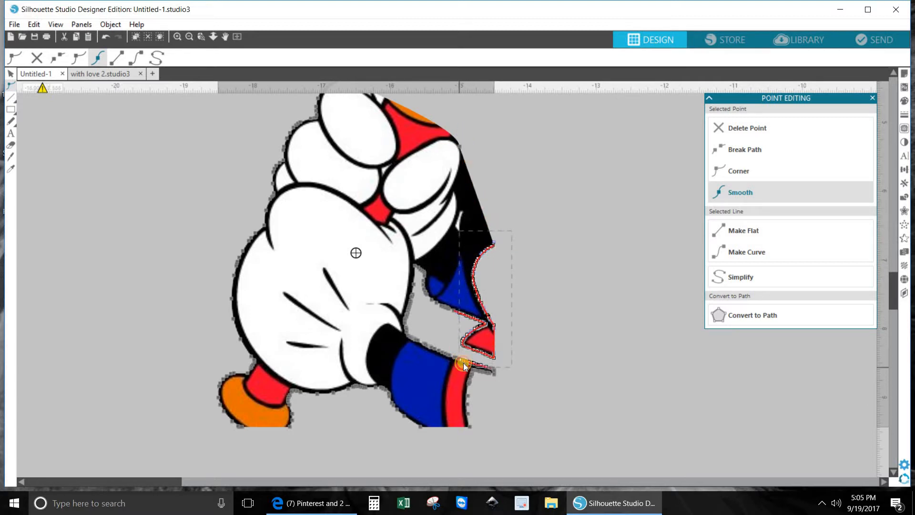
pyautogui.click(743, 128)
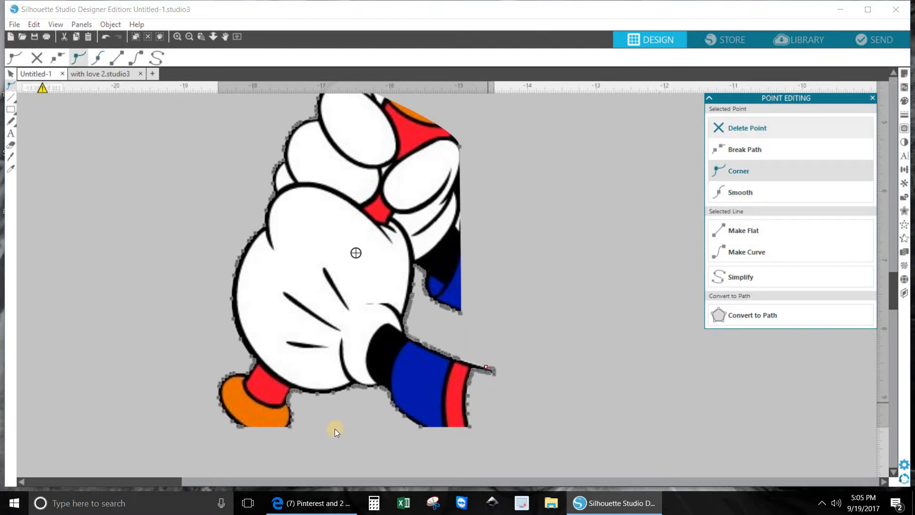
# Step: Delete the points around the lower blue sleeve and red cuff, trimming the arm back to the glove's black opening
pyautogui.moveTo(337, 427); pyautogui.dragTo(566, 393)
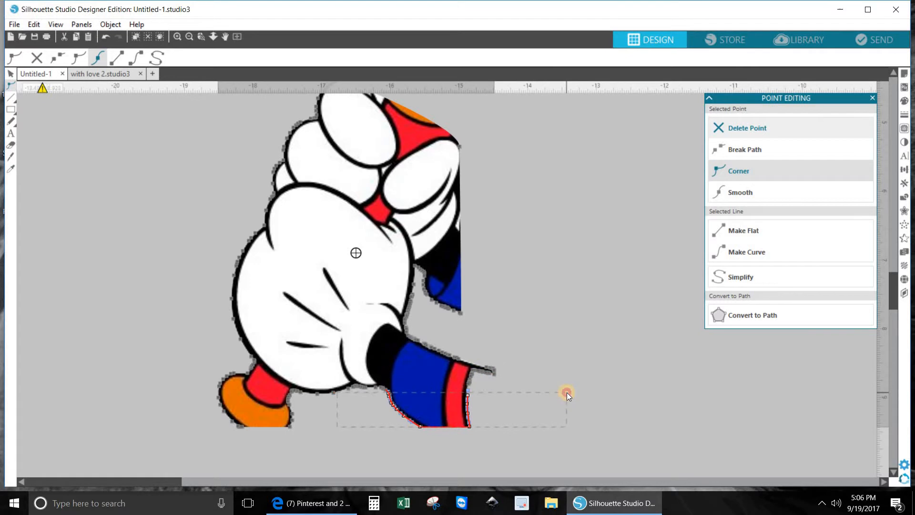
pyautogui.click(720, 128)
pyautogui.moveTo(383, 413); pyautogui.dragTo(482, 331)
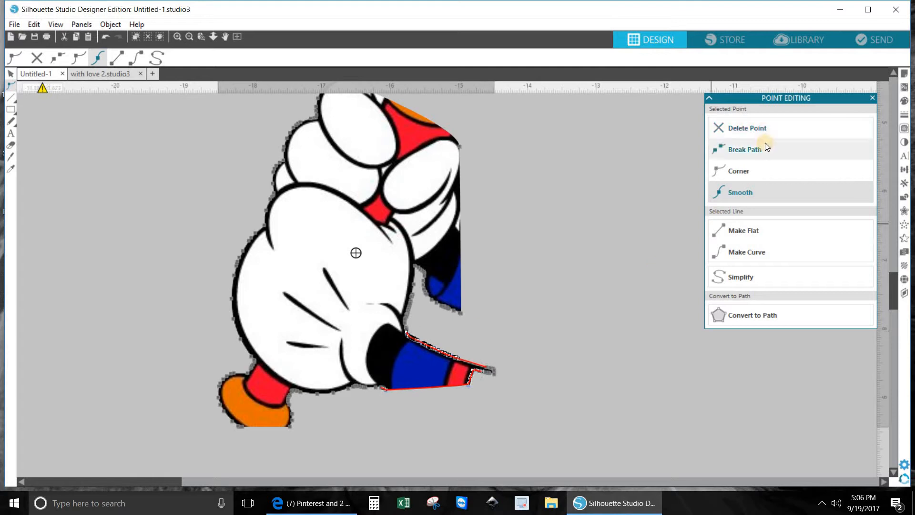
pyautogui.click(733, 127)
pyautogui.moveTo(508, 414); pyautogui.dragTo(457, 330)
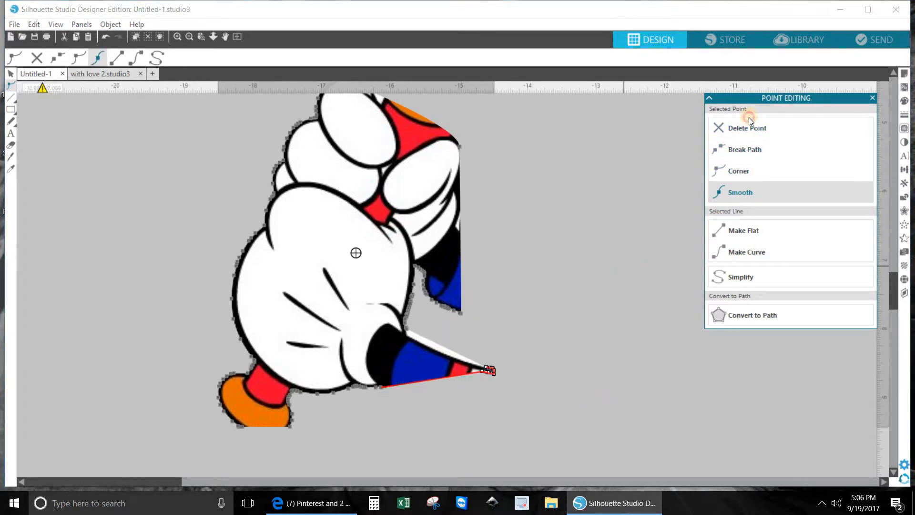
pyautogui.click(737, 127)
# Step: Delete the points outlining the curved lower edge and outer corner of the blue sleeve beside the rear glove
pyautogui.moveTo(443, 344); pyautogui.dragTo(421, 264)
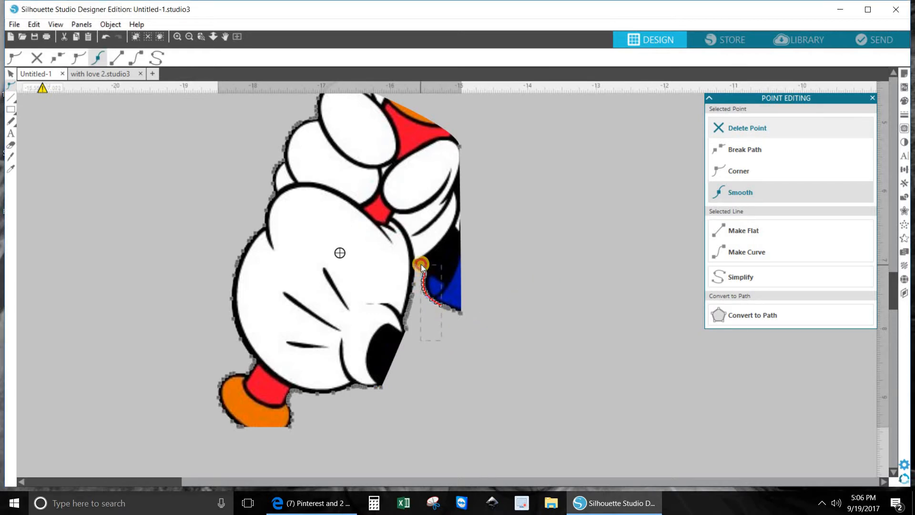
pyautogui.click(750, 129)
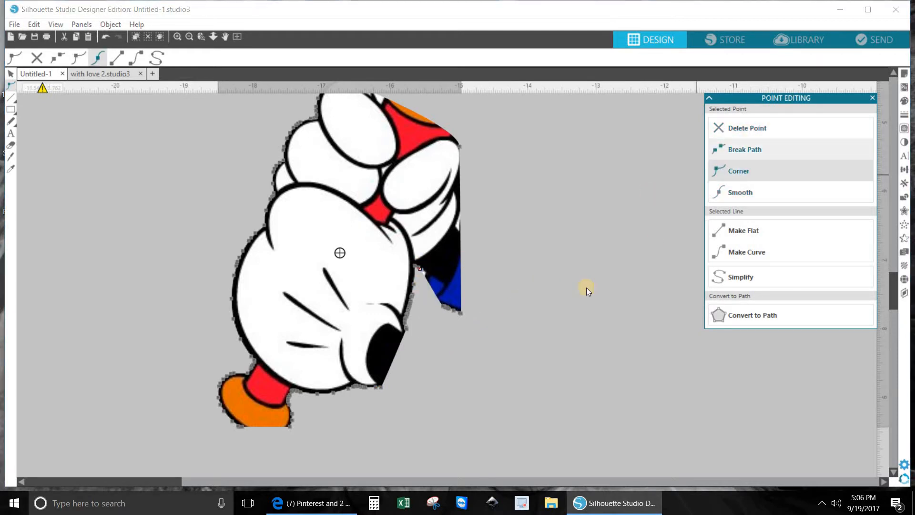
pyautogui.click(470, 278)
pyautogui.click(770, 128)
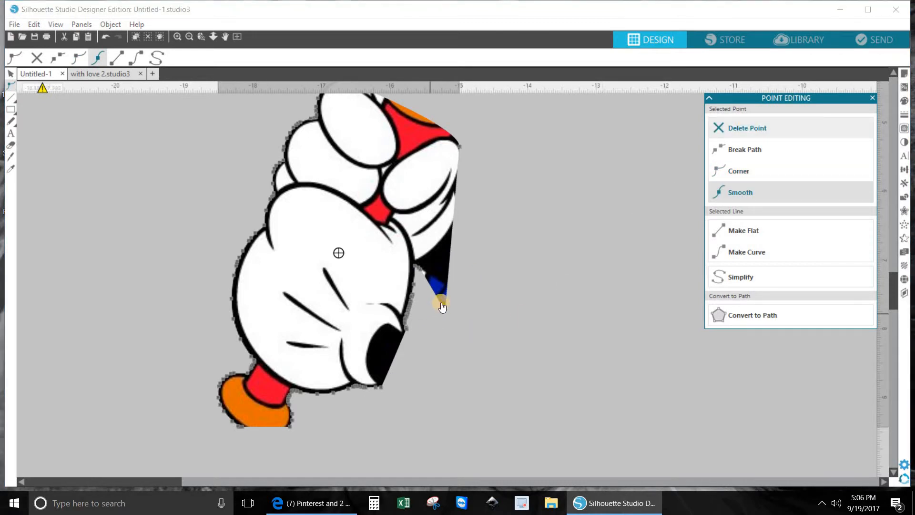
pyautogui.click(442, 305)
pyautogui.click(751, 130)
pyautogui.click(441, 312)
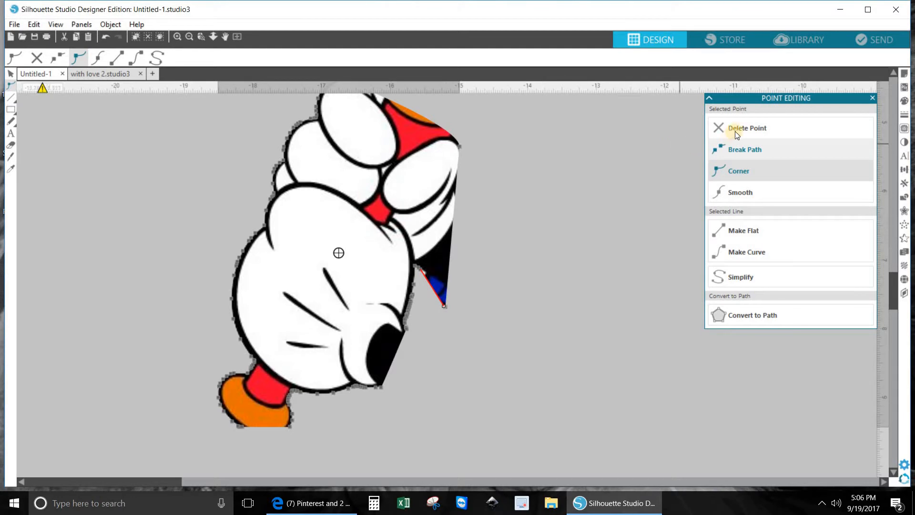
pyautogui.click(735, 131)
pyautogui.click(446, 306)
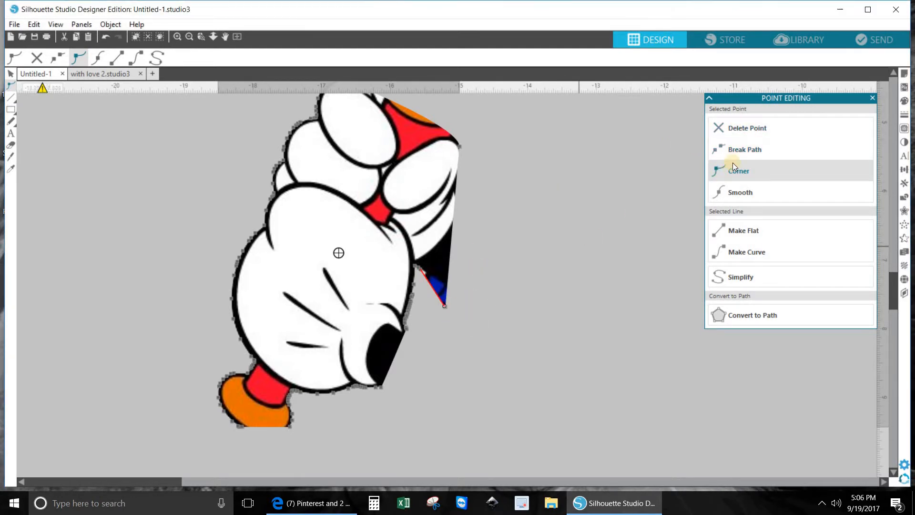
# Step: Reopen the hands piece for point editing and delete the remaining point at the blue sleeve's pointed tip
pyautogui.click(541, 360)
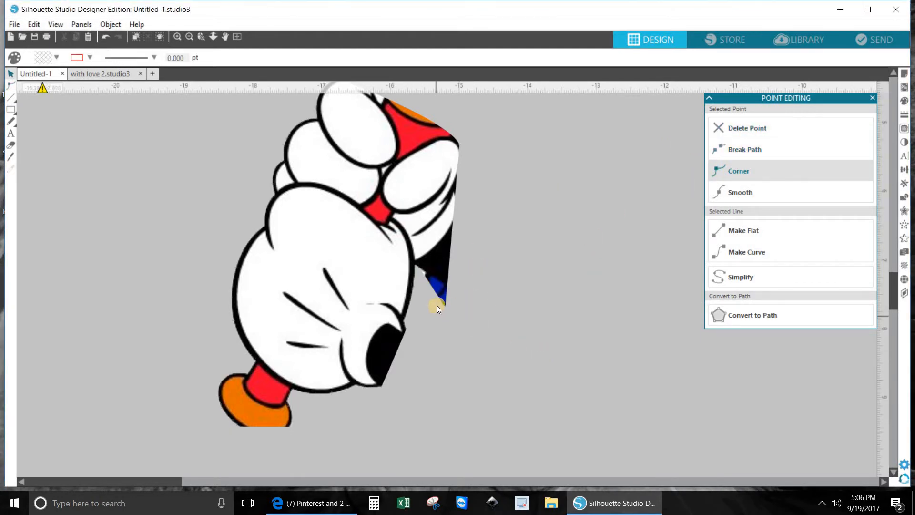
pyautogui.doubleClick(443, 305)
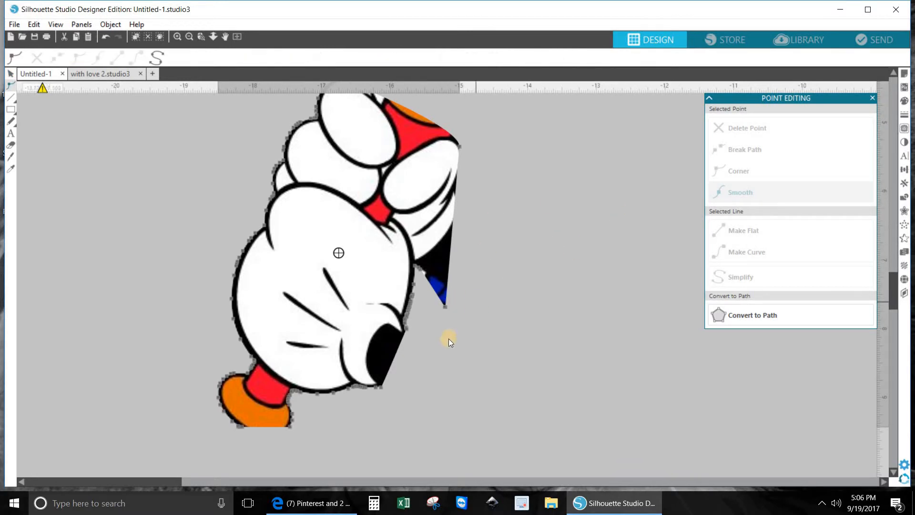
pyautogui.click(444, 303)
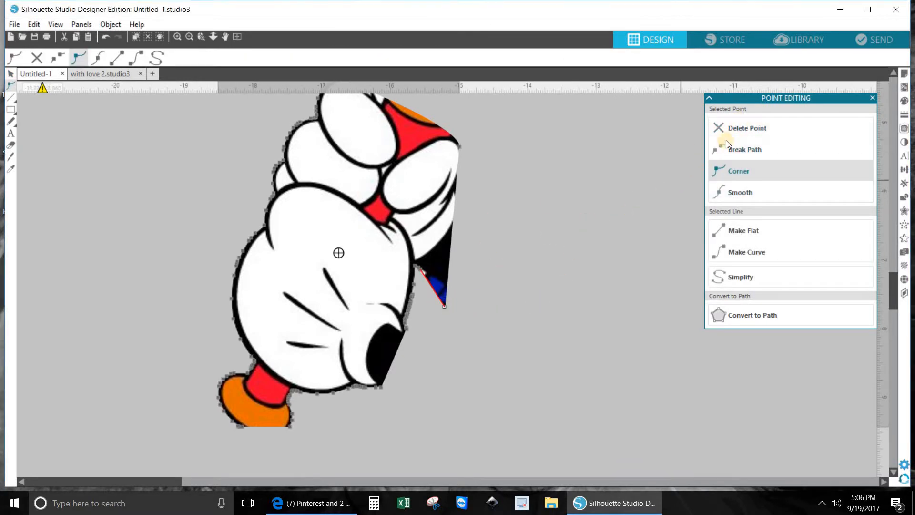
pyautogui.click(736, 130)
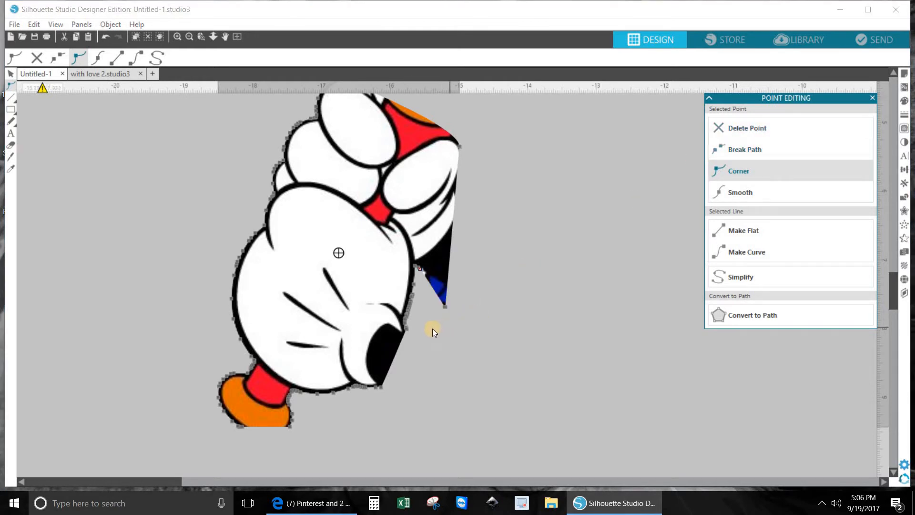
pyautogui.click(444, 306)
pyautogui.click(734, 127)
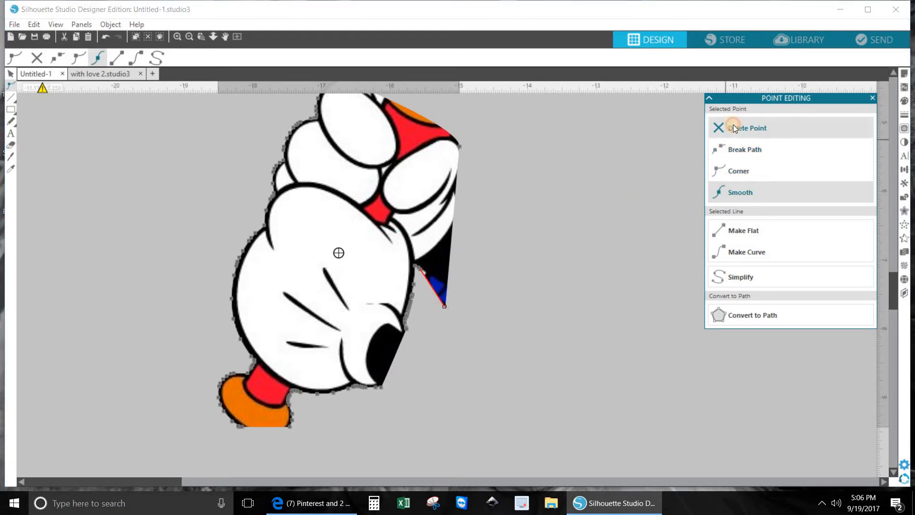
# Step: Pull the edge above the uppermost finger out to its outline and add a corner point where the fingertip meets the orange bat
pyautogui.scroll(2, 533, 252)
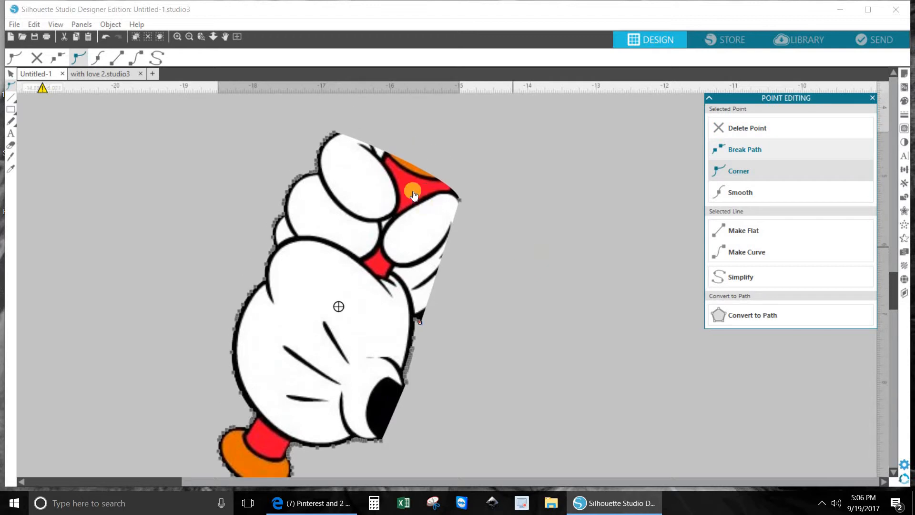
pyautogui.moveTo(387, 153); pyautogui.dragTo(383, 133)
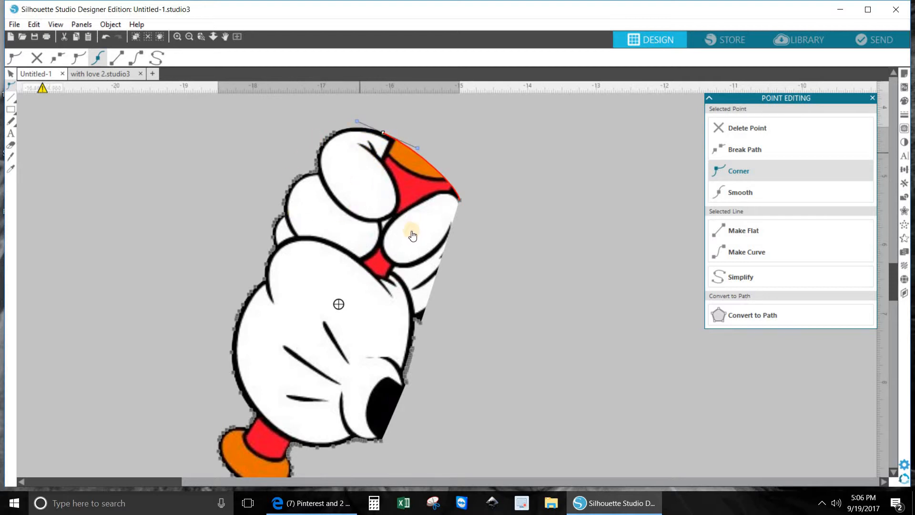
pyautogui.click(398, 142)
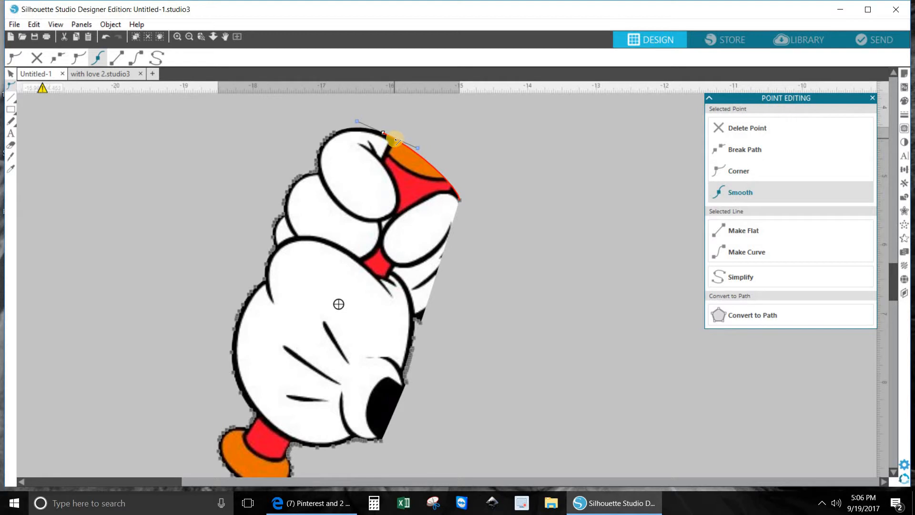
pyautogui.click(394, 140)
pyautogui.click(733, 170)
pyautogui.click(739, 170)
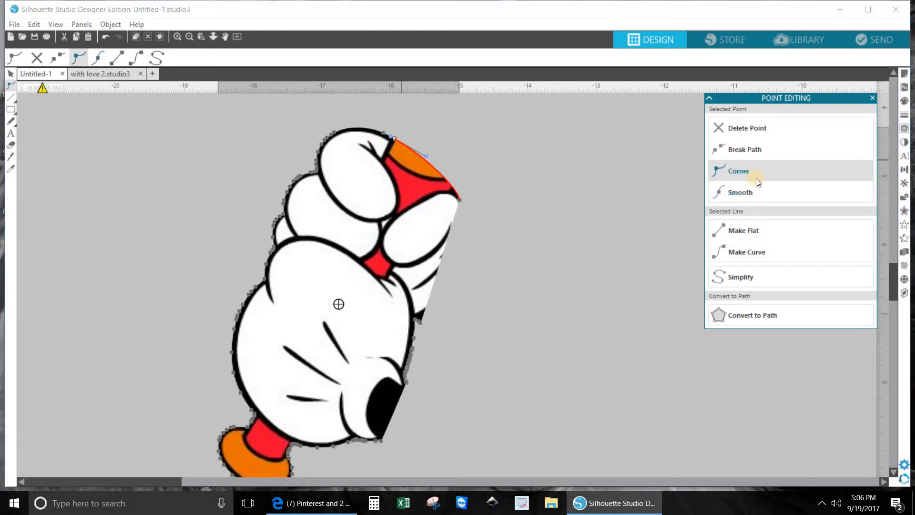
pyautogui.click(748, 184)
pyautogui.click(740, 172)
# Step: Pull the edge inward beneath the uppermost fingertip to cut off the orange bat remnant, and make that point a corner
pyautogui.moveTo(430, 159); pyautogui.dragTo(388, 168)
pyautogui.click(409, 163)
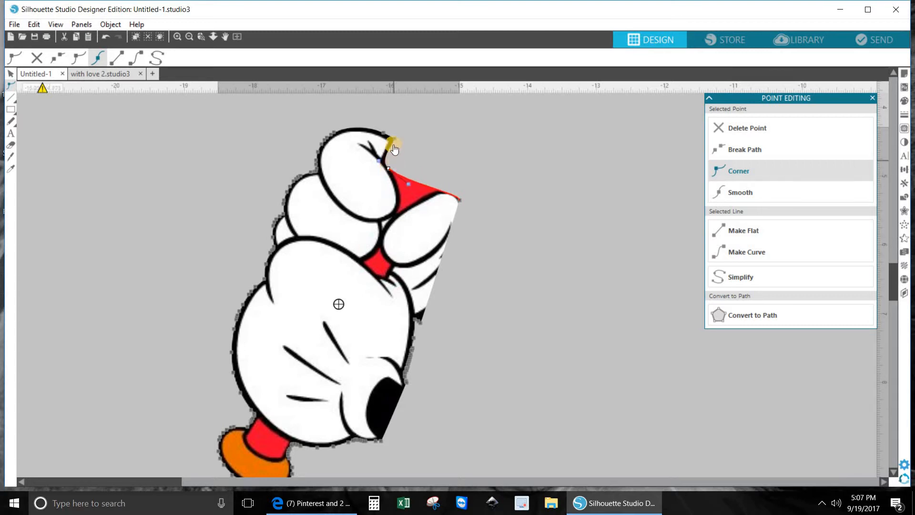
pyautogui.click(387, 176)
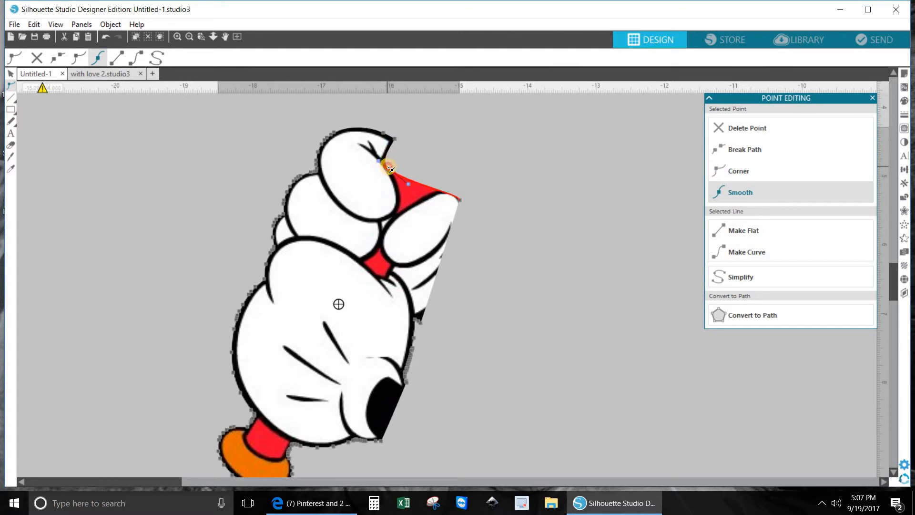
pyautogui.click(716, 170)
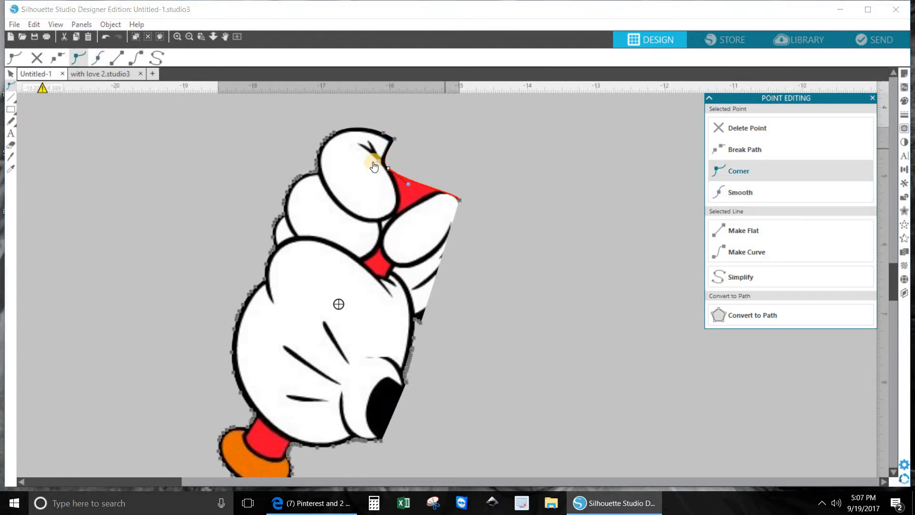
pyautogui.moveTo(378, 159)
pyautogui.mouseDown()
pyautogui.moveTo(389, 157)
pyautogui.moveTo(389, 170)
pyautogui.moveTo(387, 153)
pyautogui.mouseUp()
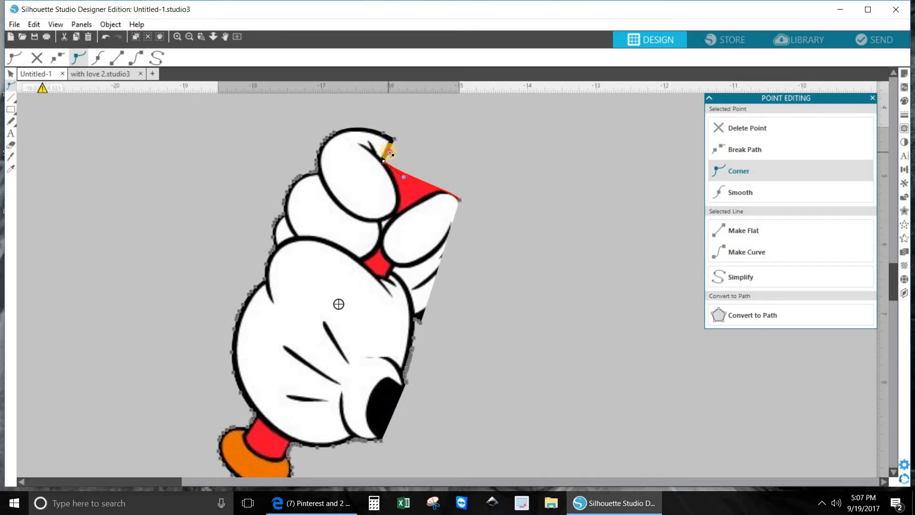
# Step: Trim the red area between the uppermost finger and the rear glove's thumb, shaping the edge into a corner notch
pyautogui.moveTo(389, 152)
pyautogui.mouseDown()
pyautogui.moveTo(408, 186)
pyautogui.moveTo(405, 203)
pyautogui.moveTo(390, 208)
pyautogui.moveTo(411, 193)
pyautogui.moveTo(420, 210)
pyautogui.moveTo(419, 197)
pyautogui.moveTo(438, 199)
pyautogui.moveTo(443, 189)
pyautogui.mouseUp()
pyautogui.click(739, 171)
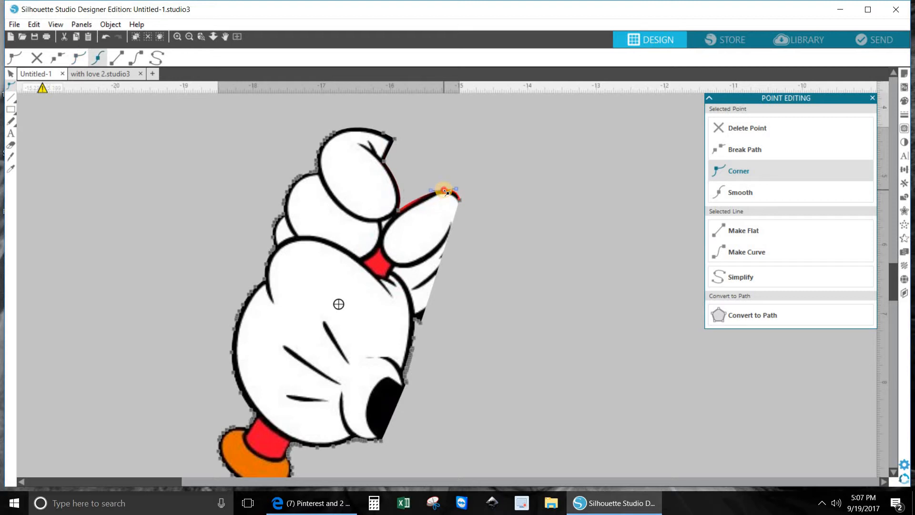
pyautogui.click(404, 214)
pyautogui.click(407, 208)
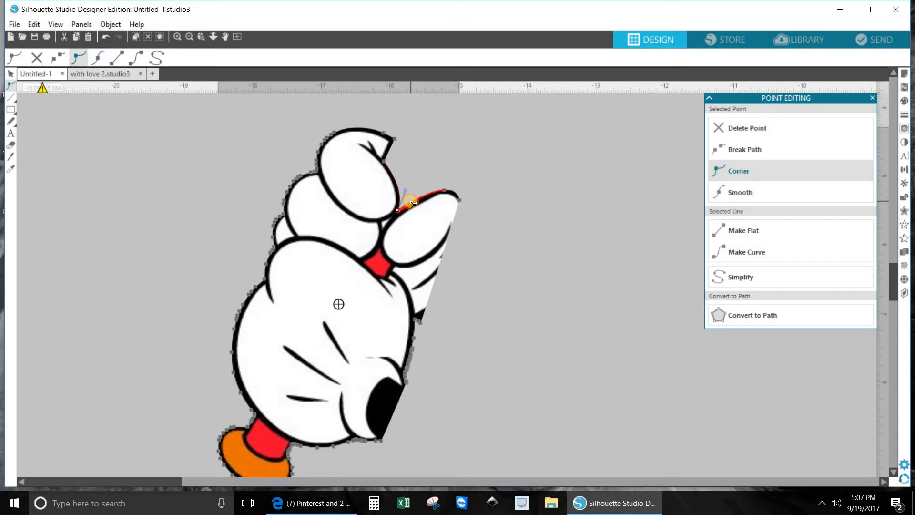
pyautogui.moveTo(411, 205); pyautogui.dragTo(403, 211)
pyautogui.click(500, 191)
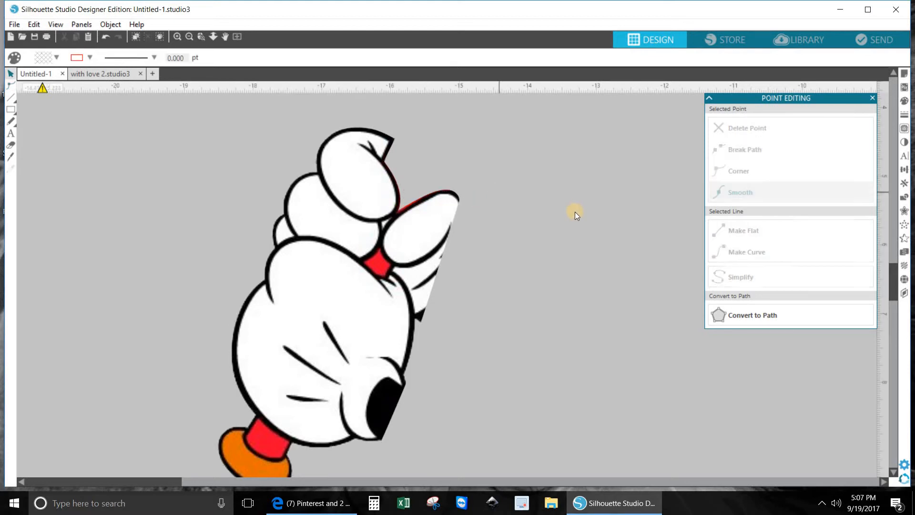
# Step: Reopen point editing, make the rear thumb's tip point smooth and curve the edge outward around the thumb's black outline
pyautogui.doubleClick(454, 222)
pyautogui.click(460, 199)
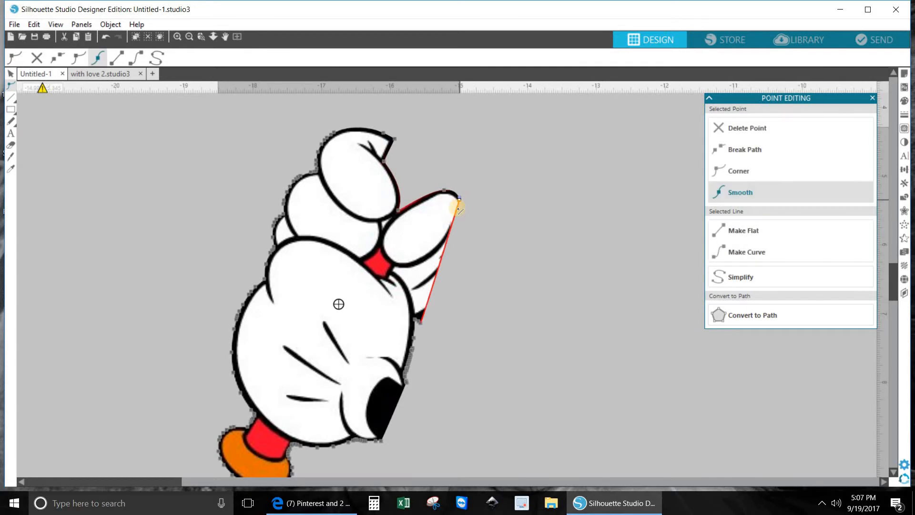
pyautogui.click(732, 192)
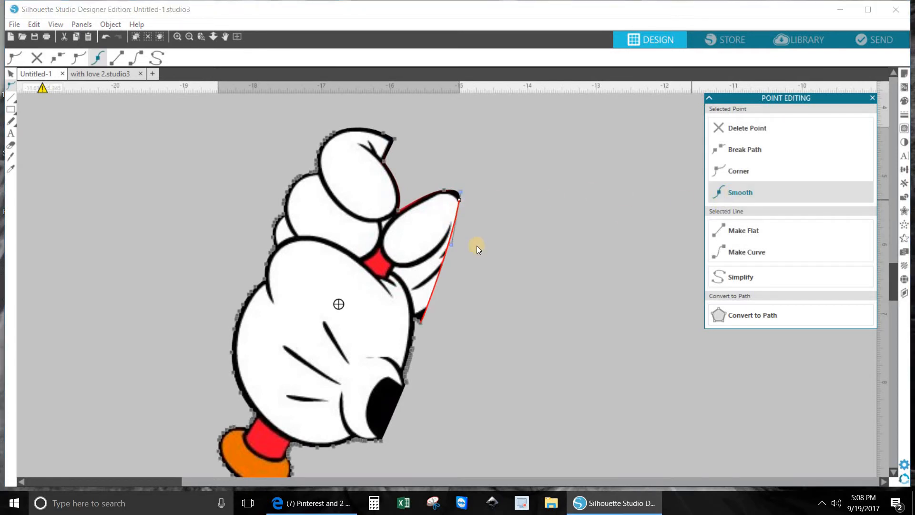
pyautogui.moveTo(452, 241); pyautogui.dragTo(472, 254)
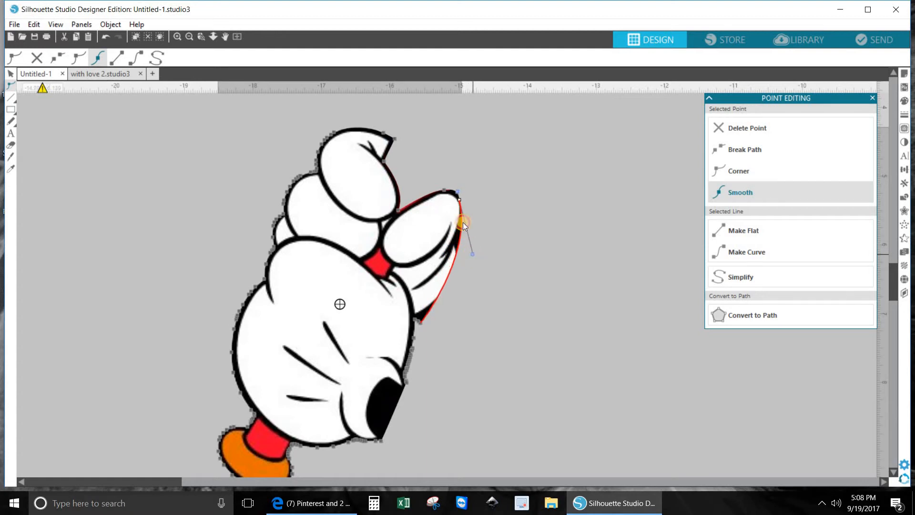
pyautogui.moveTo(465, 205); pyautogui.dragTo(467, 206)
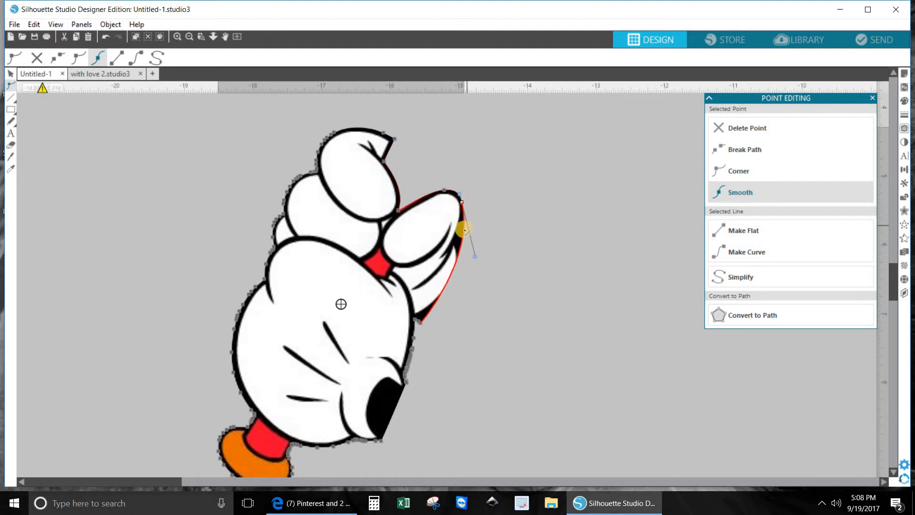
# Step: Add points at the crease below the rear thumb and along the palm edge, fitting the path to the black outline
pyautogui.moveTo(465, 233)
pyautogui.mouseDown()
pyautogui.moveTo(457, 241)
pyautogui.moveTo(458, 232)
pyautogui.mouseUp()
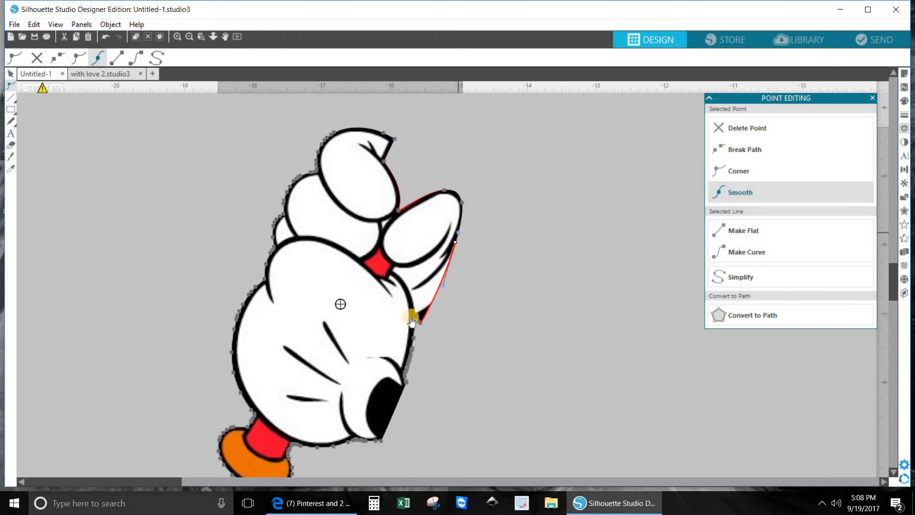
pyautogui.moveTo(446, 289); pyautogui.dragTo(458, 271)
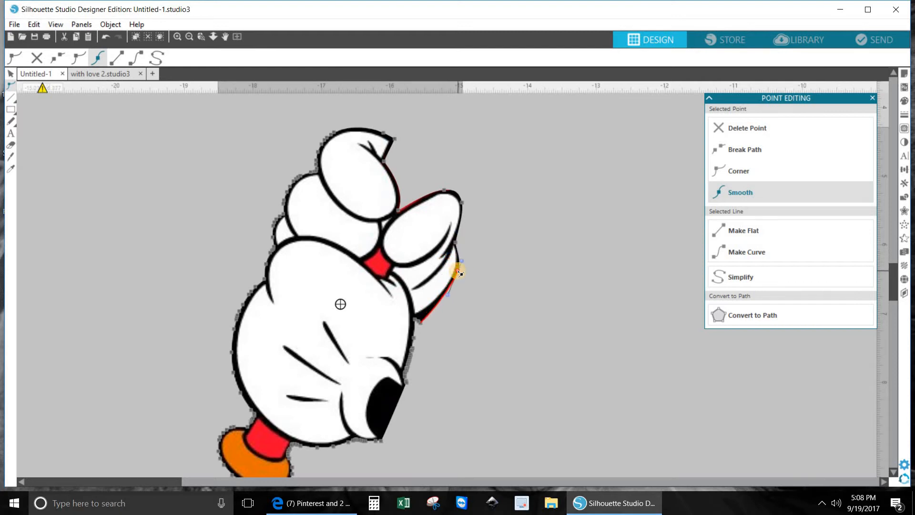
pyautogui.click(459, 244)
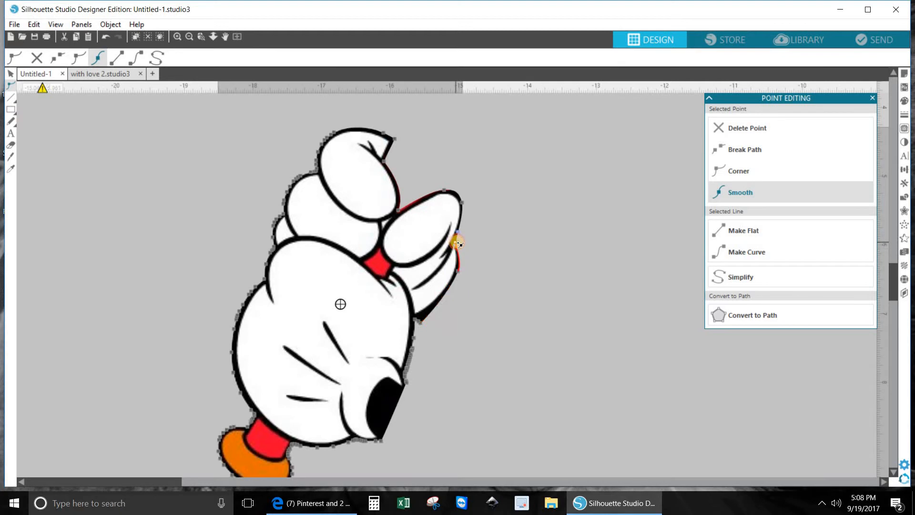
pyautogui.click(459, 272)
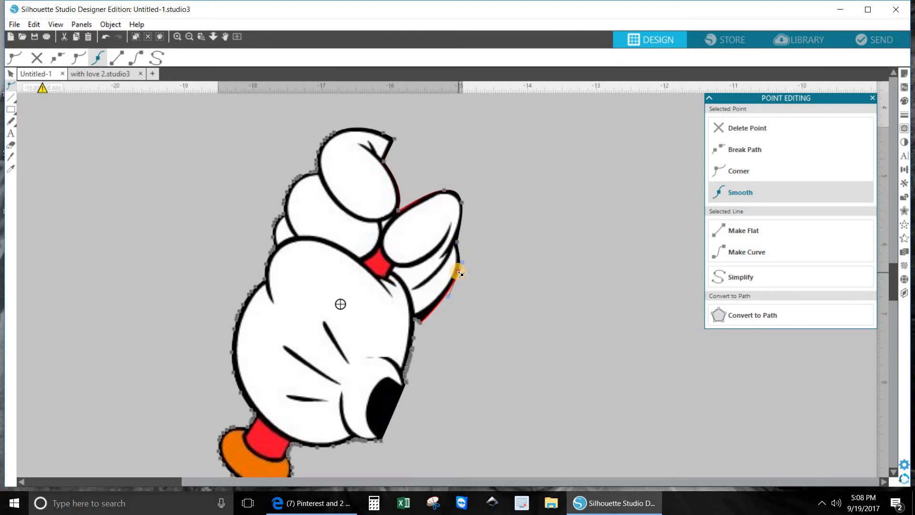
# Step: Delete the leftover black sleeve points where the two gloves meet and add a point on the rear glove's lower edge
pyautogui.click(420, 323)
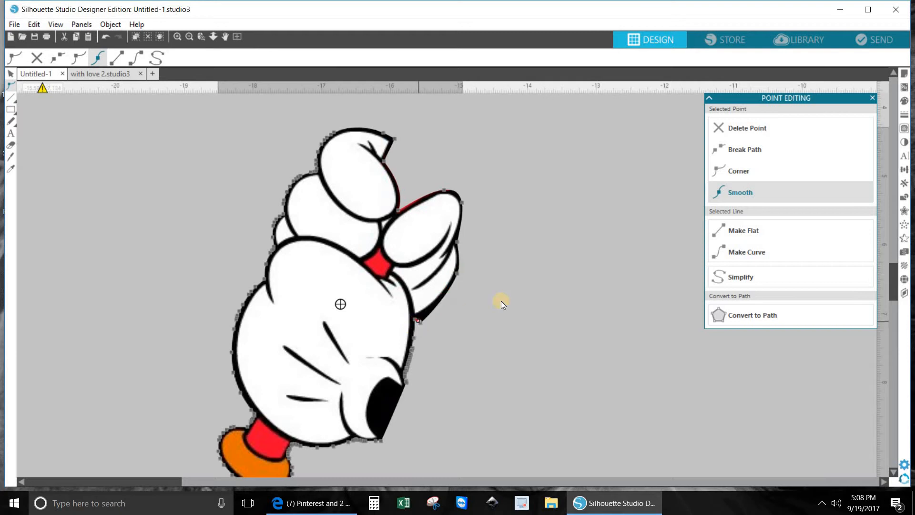
pyautogui.click(731, 128)
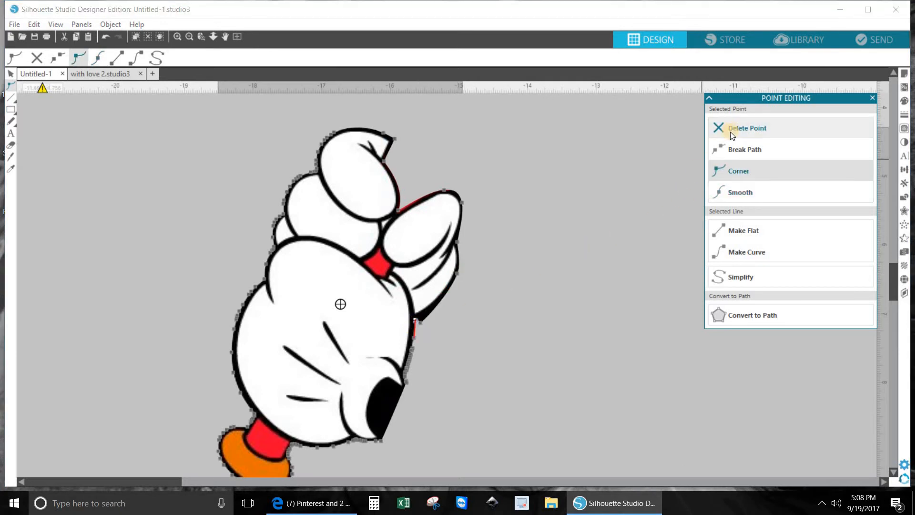
pyautogui.click(419, 322)
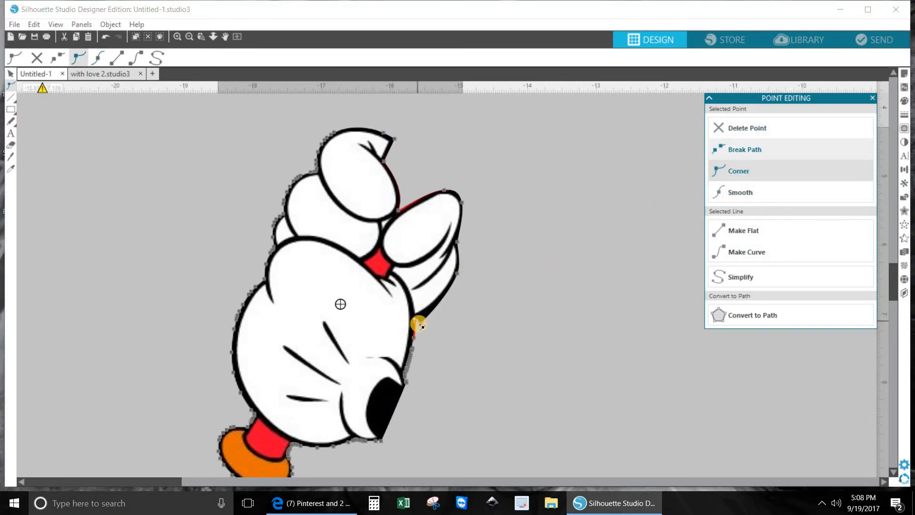
pyautogui.click(749, 127)
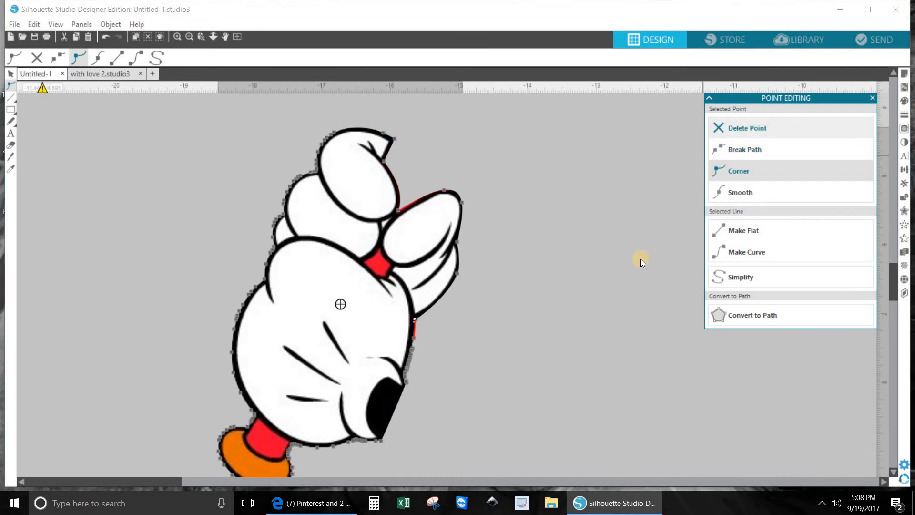
pyautogui.click(444, 297)
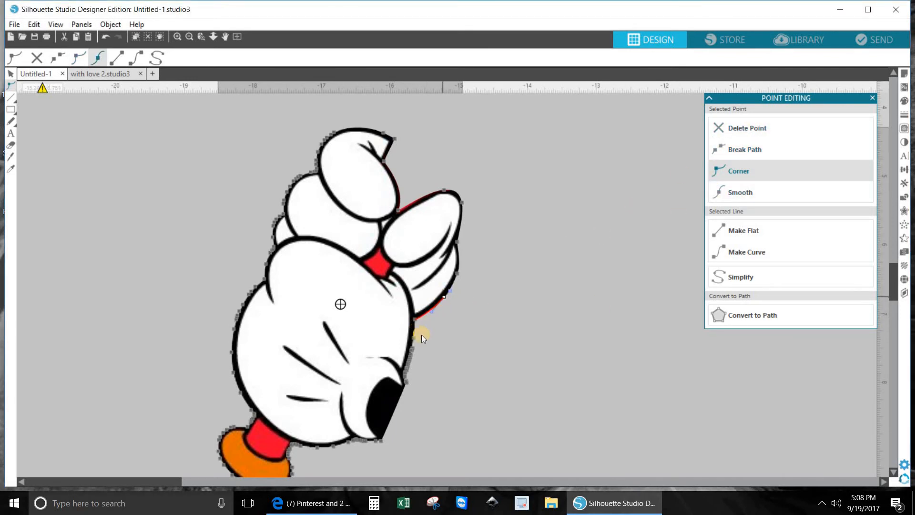
pyautogui.click(408, 370)
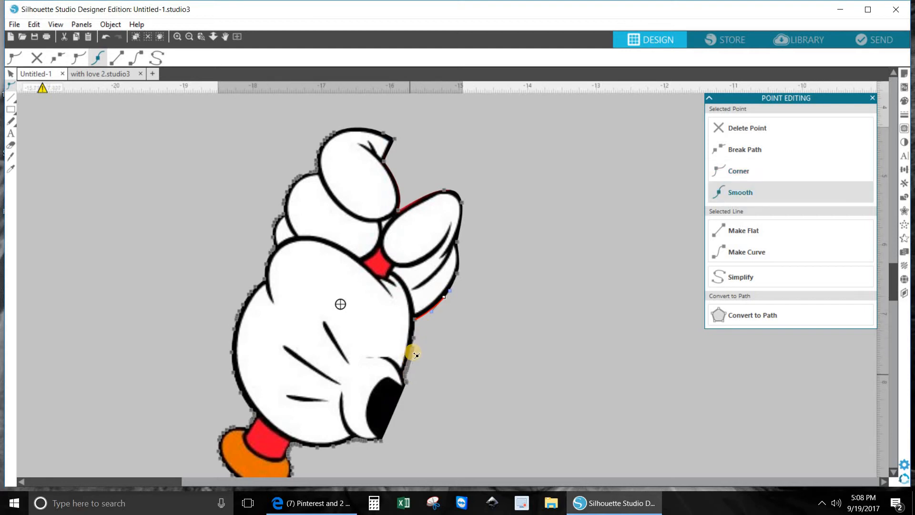
# Step: Delete the surplus points along the palm's edge just above the cuff opening, between the rear thumb and the black sleeve
pyautogui.click(406, 383)
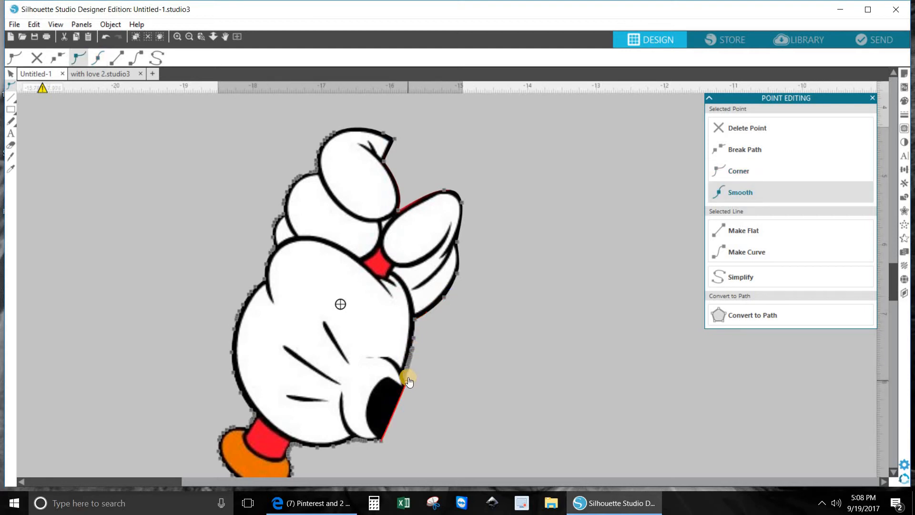
pyautogui.click(415, 353)
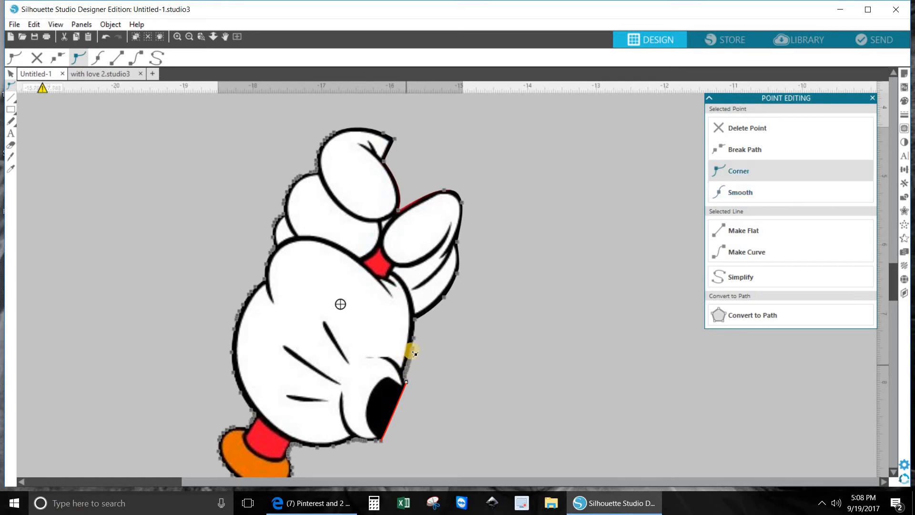
pyautogui.click(414, 352)
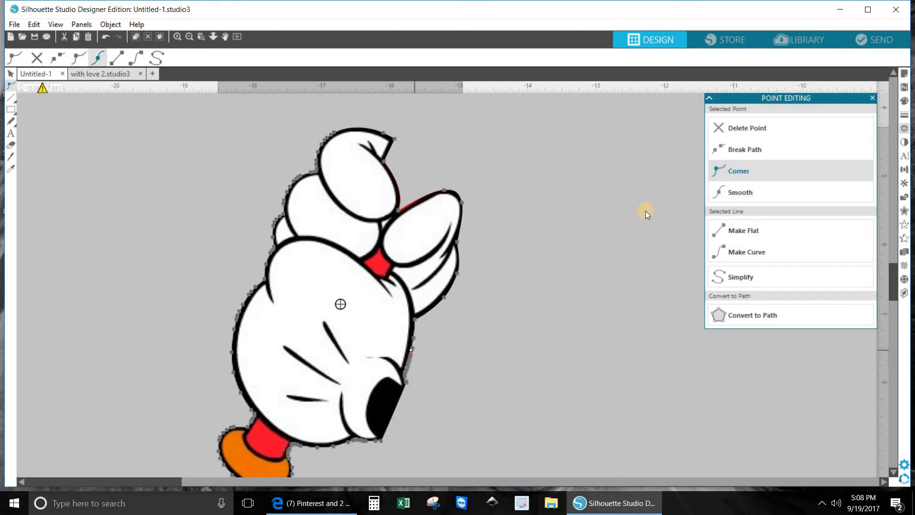
pyautogui.click(738, 129)
pyautogui.click(737, 129)
pyautogui.click(737, 129)
pyautogui.click(737, 129)
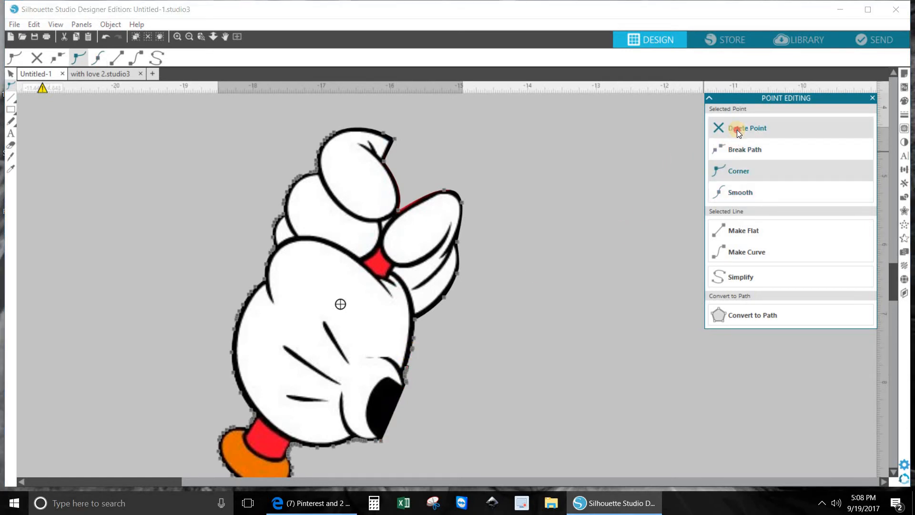
pyautogui.click(736, 129)
pyautogui.click(736, 130)
pyautogui.click(736, 130)
pyautogui.click(736, 130)
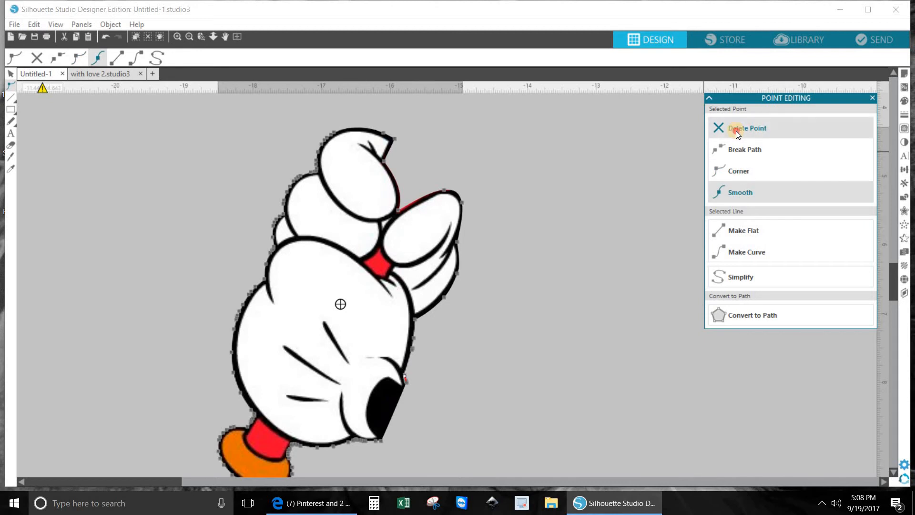
pyautogui.click(736, 130)
pyautogui.click(736, 131)
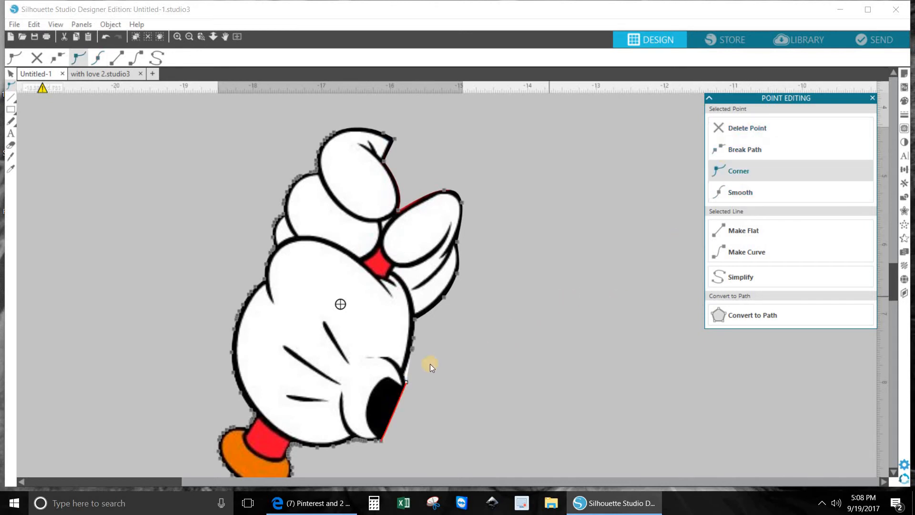
# Step: Add a point just above the cuff's upper tip, fit it to the black outline and leave point editing
pyautogui.click(406, 374)
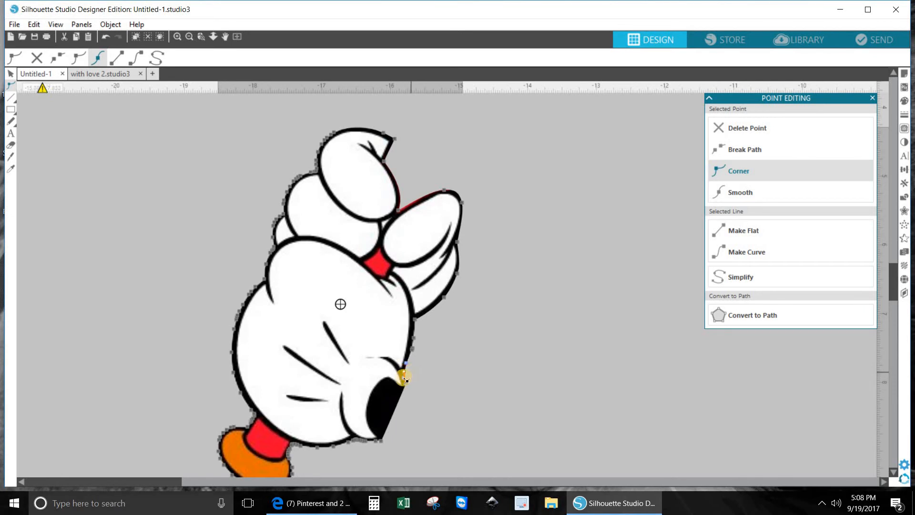
pyautogui.click(405, 378)
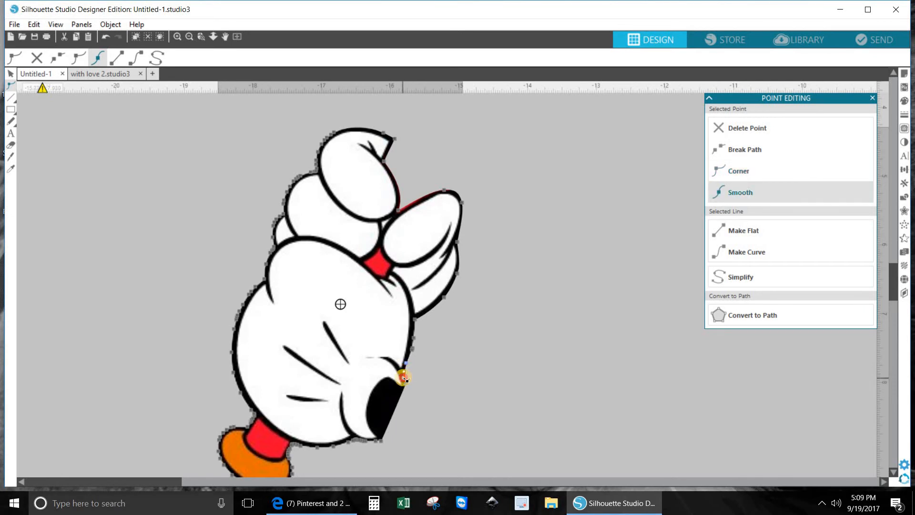
pyautogui.click(424, 350)
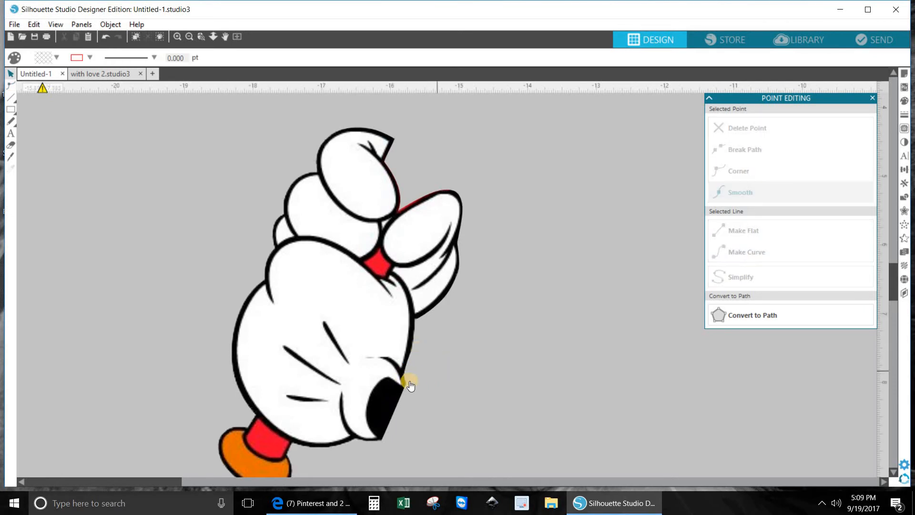
# Step: Reopen point editing and bend the straight sleeve edge inward around the cuff opening, cutting out the black sleeve and fitting both cuff tips
pyautogui.moveTo(381, 394); pyautogui.dragTo(365, 428)
pyautogui.doubleClick(393, 416)
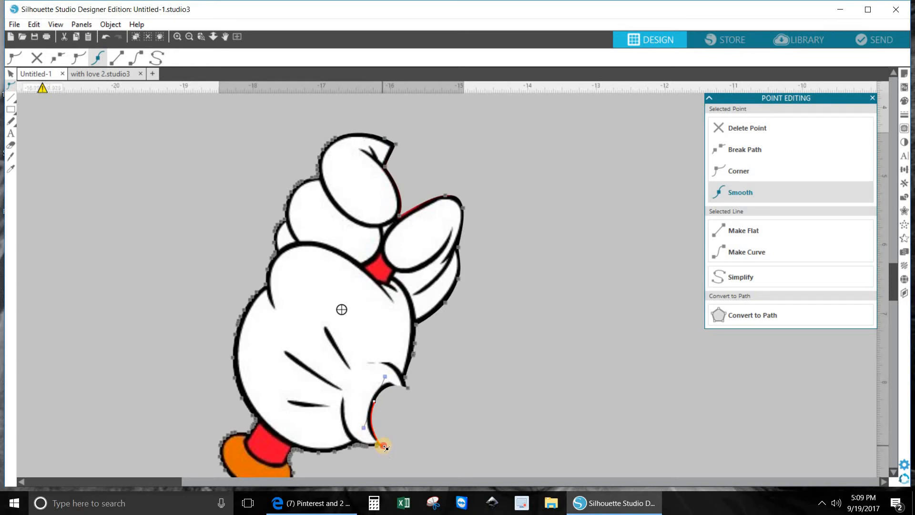
pyautogui.click(384, 445)
pyautogui.click(408, 391)
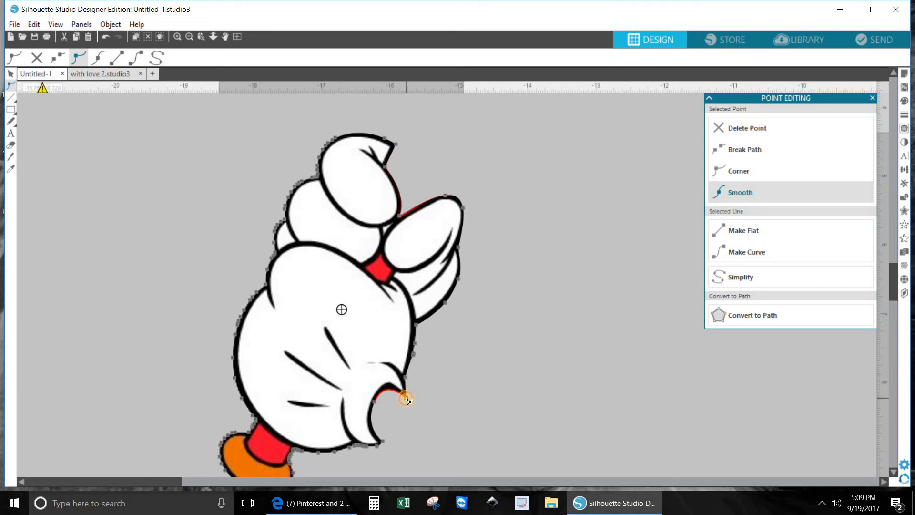
# Step: Add a point on the cuff opening's upper curve, make the upper cuff tip smooth and fit the edge to the outline
pyautogui.click(389, 389)
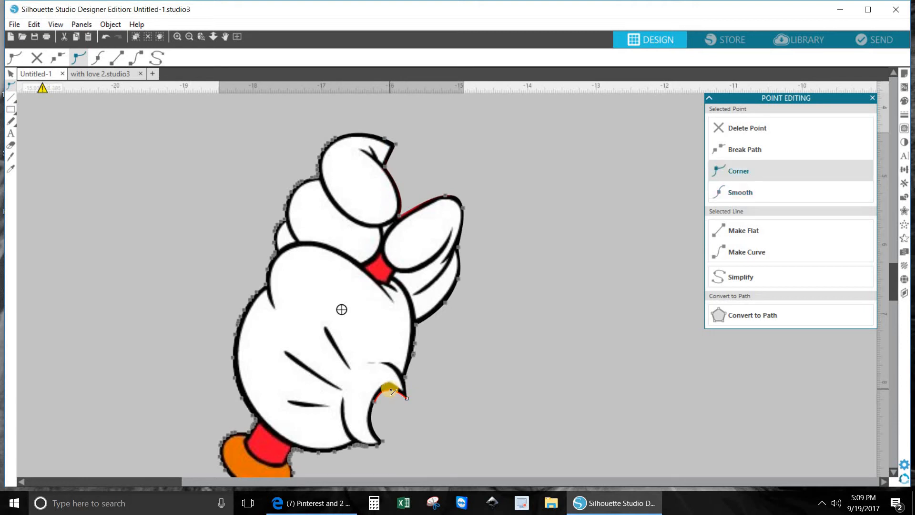
pyautogui.click(393, 391)
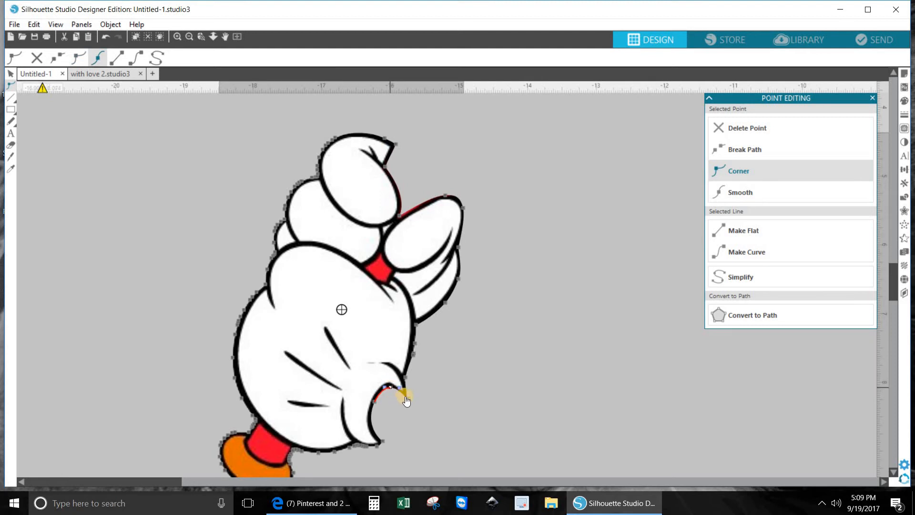
pyautogui.click(405, 392)
pyautogui.click(407, 399)
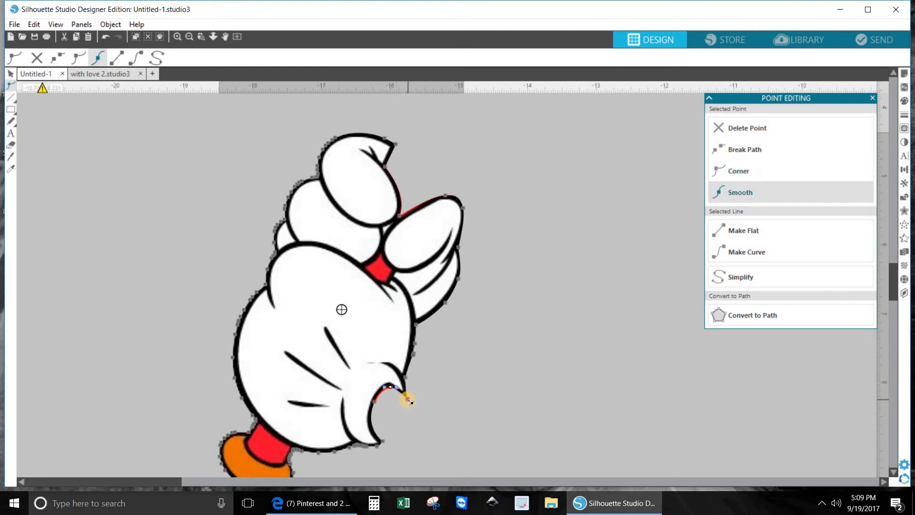
pyautogui.click(744, 193)
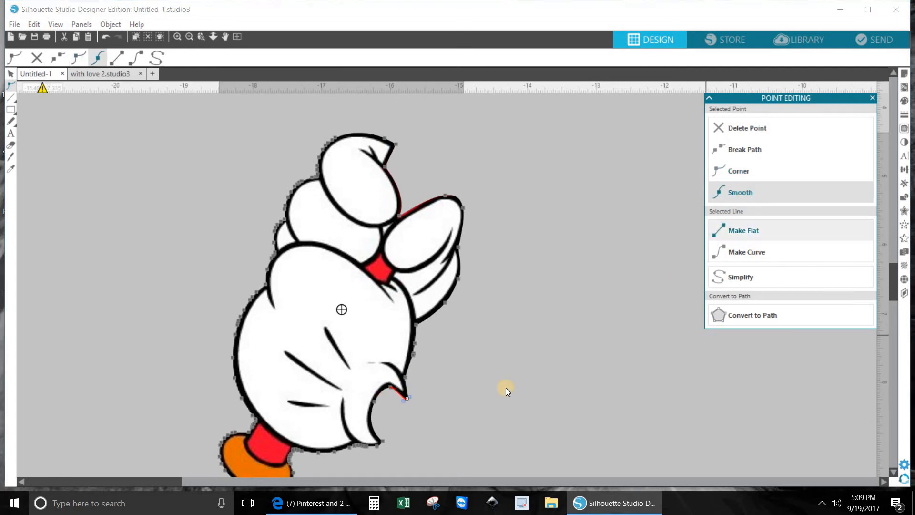
pyautogui.click(401, 391)
pyautogui.click(457, 410)
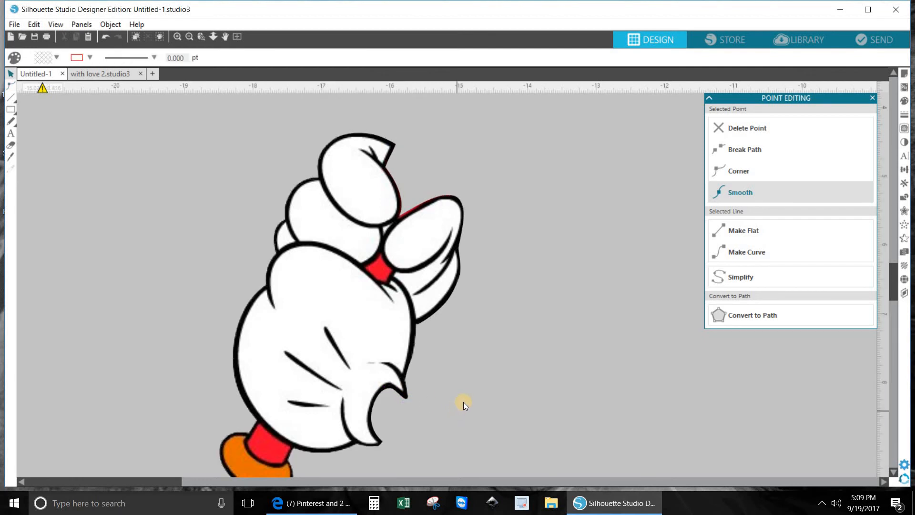
# Step: Refine the notch between the uppermost finger and the rear thumb, adding a point on the thumb's upper edge to trim the red sliver
pyautogui.scroll(-1, 396, 296)
pyautogui.moveTo(396, 295); pyautogui.dragTo(408, 292)
pyautogui.click(434, 250)
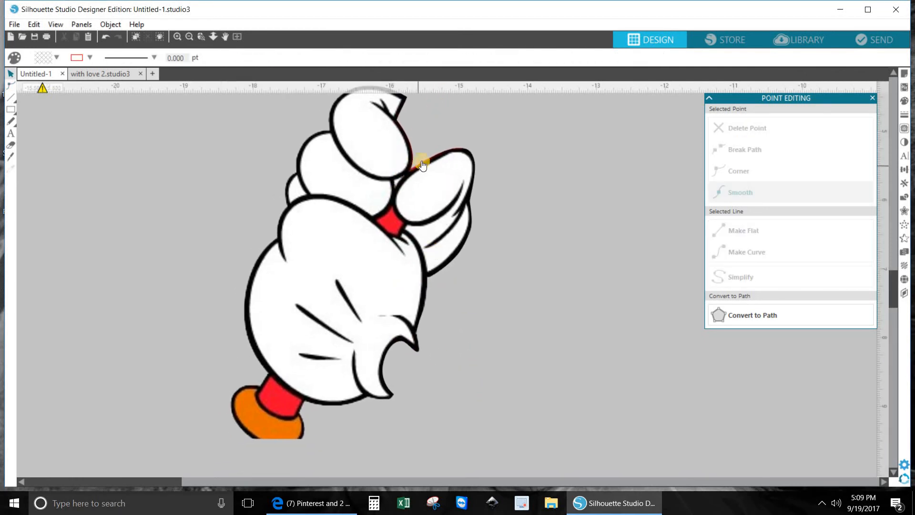
pyautogui.click(413, 168)
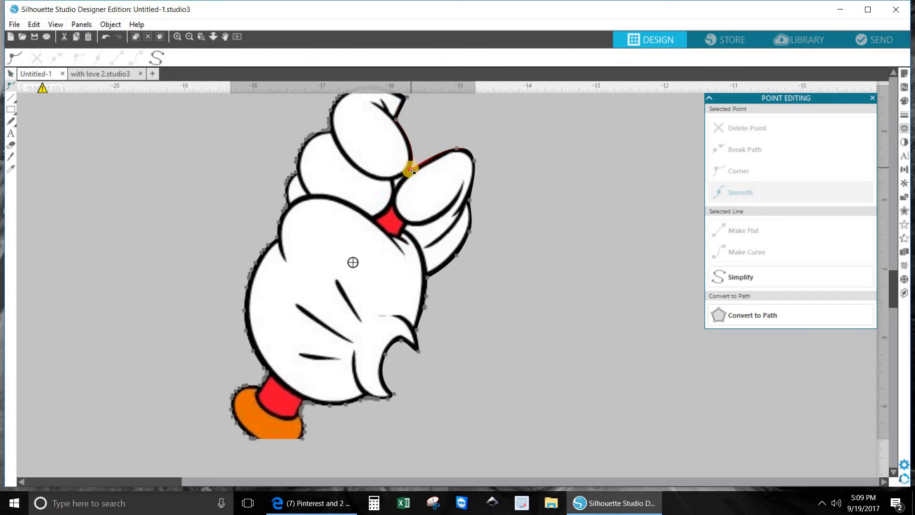
pyautogui.click(412, 172)
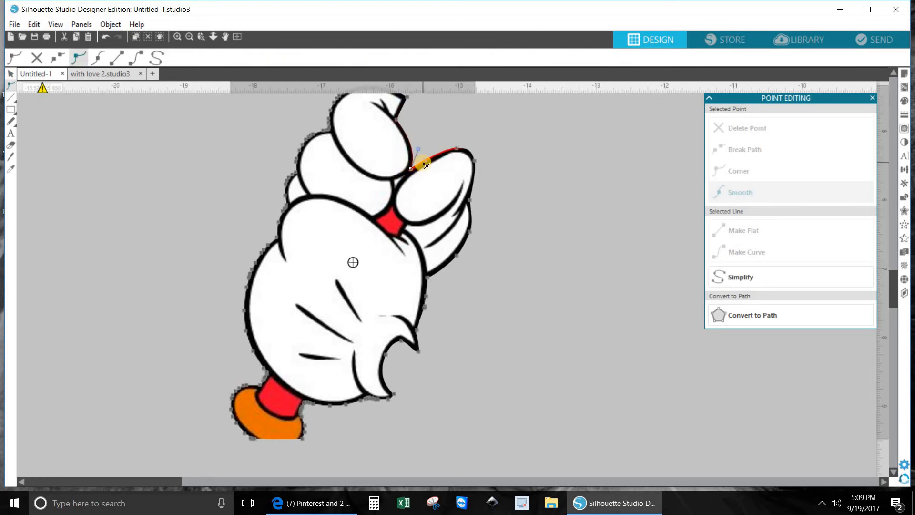
pyautogui.click(425, 165)
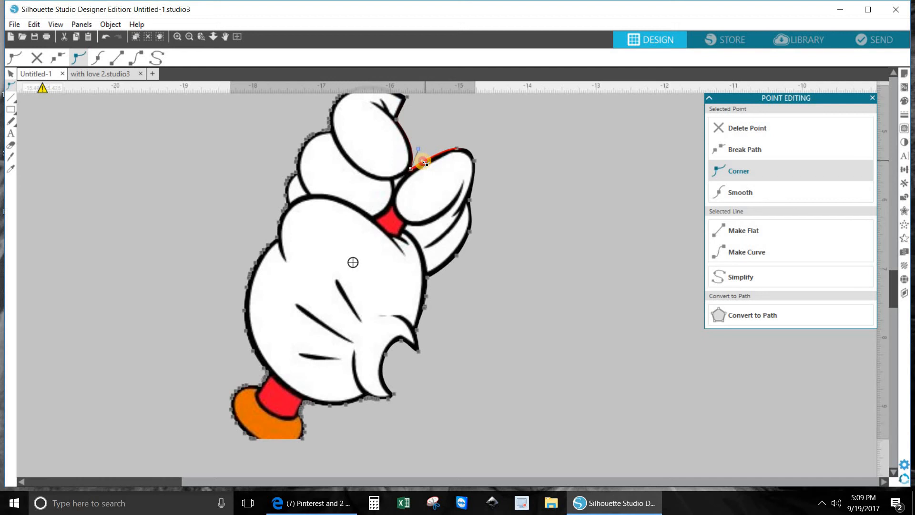
pyautogui.click(424, 164)
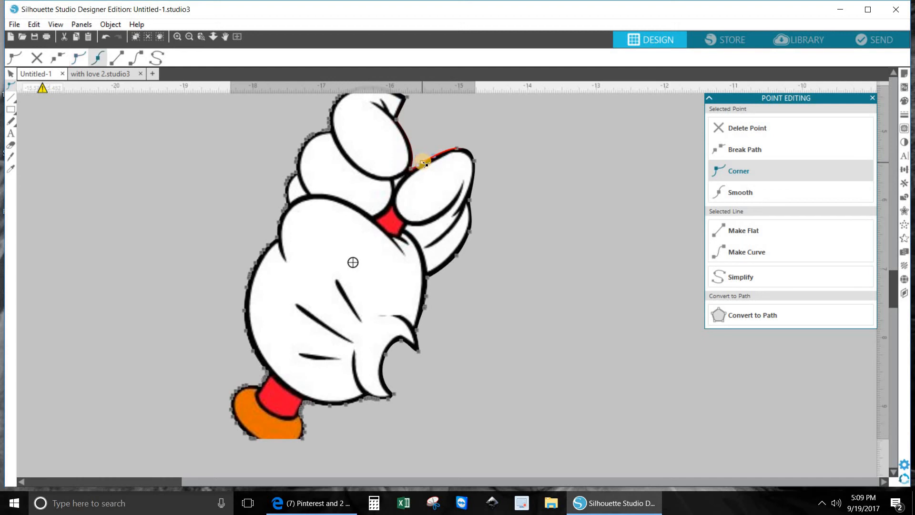
pyautogui.click(536, 191)
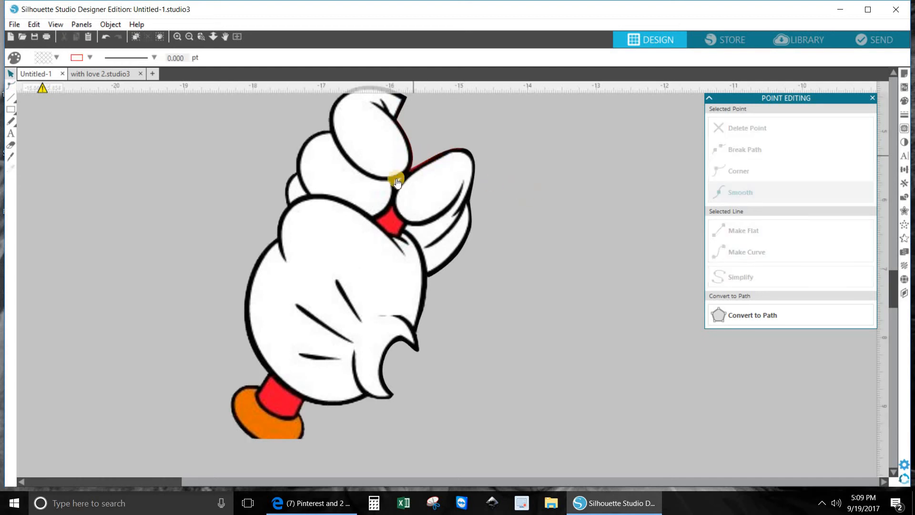
# Step: Reopen point editing and delete all points around the orange bat knob and red handle below the palm
pyautogui.moveTo(297, 376); pyautogui.dragTo(329, 328)
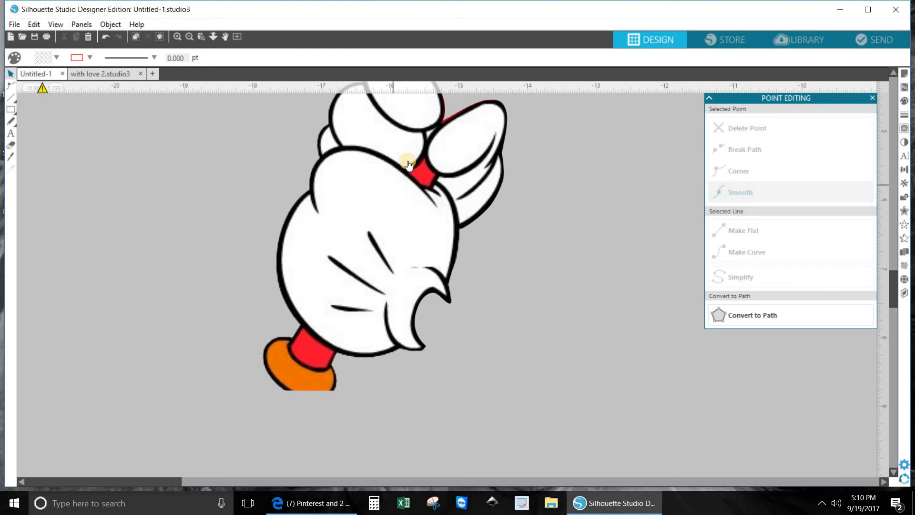
pyautogui.doubleClick(324, 359)
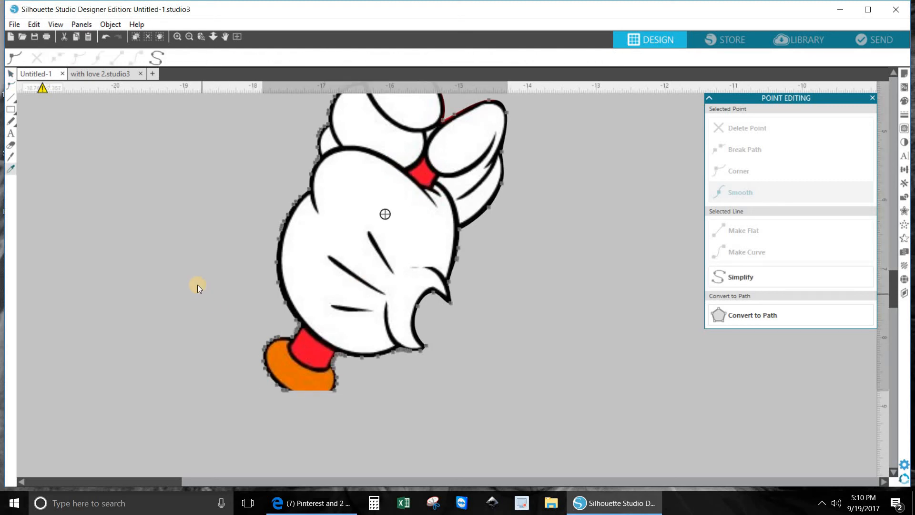
pyautogui.moveTo(267, 328); pyautogui.dragTo(295, 365)
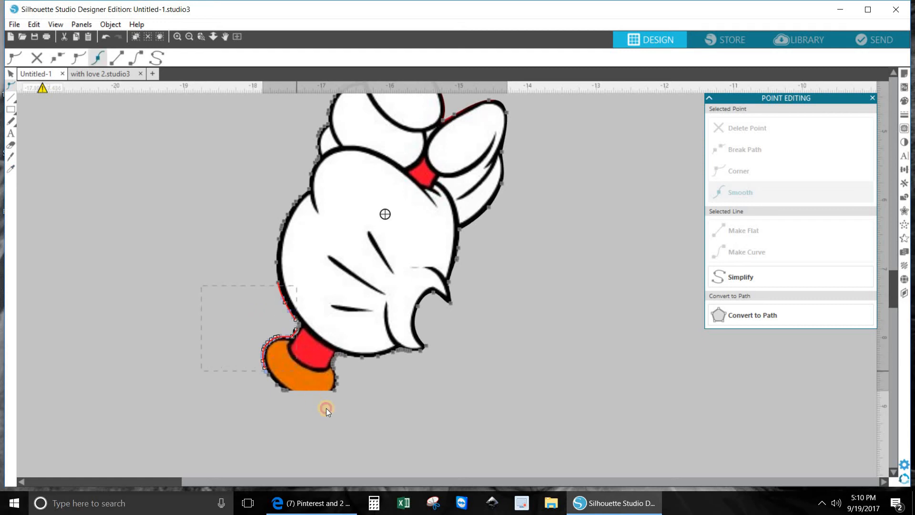
pyautogui.moveTo(326, 408); pyautogui.dragTo(348, 433)
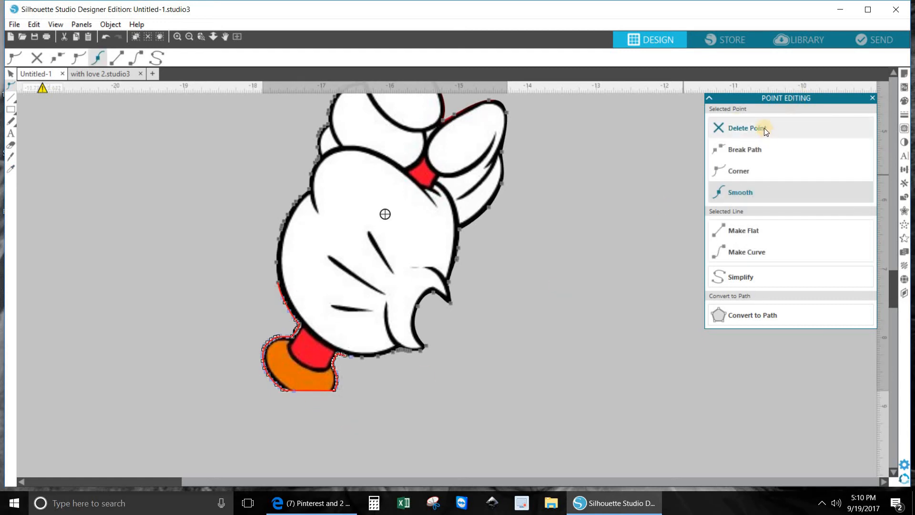
pyautogui.click(760, 129)
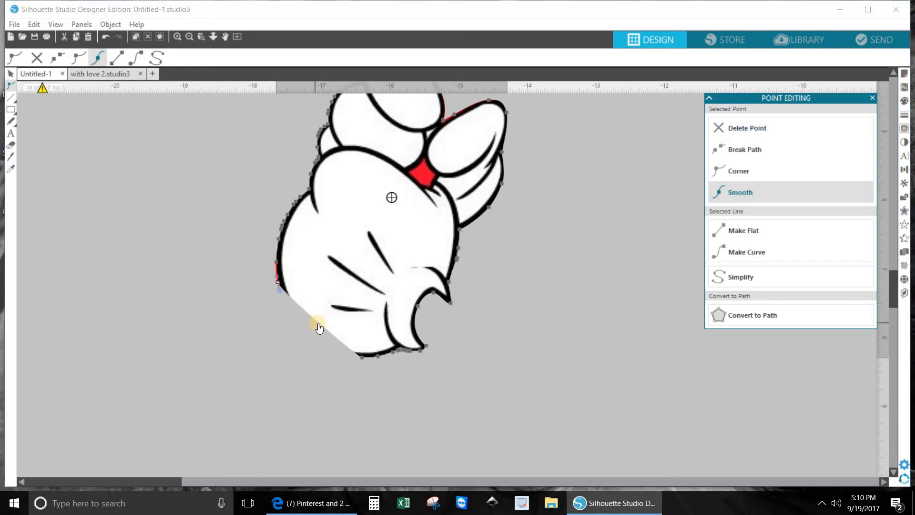
# Step: Add a point on the palm's straight lower edge and curve the path outward to follow the glove's black outline
pyautogui.moveTo(319, 325)
pyautogui.mouseDown()
pyautogui.moveTo(307, 327)
pyautogui.moveTo(313, 339)
pyautogui.mouseUp()
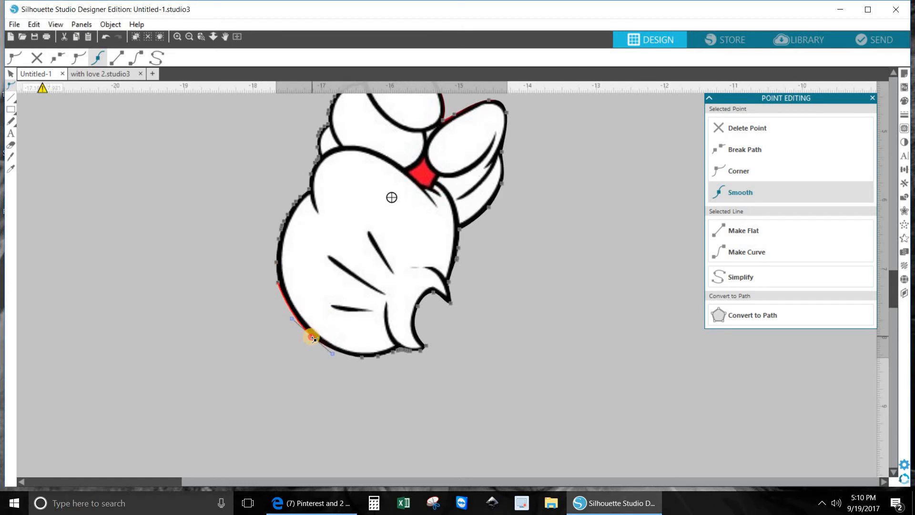
pyautogui.click(362, 357)
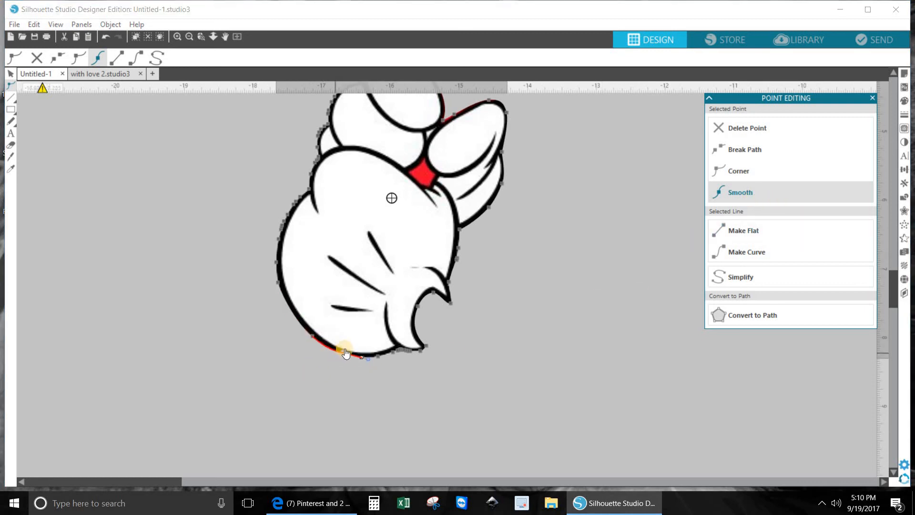
pyautogui.moveTo(342, 351); pyautogui.dragTo(340, 354)
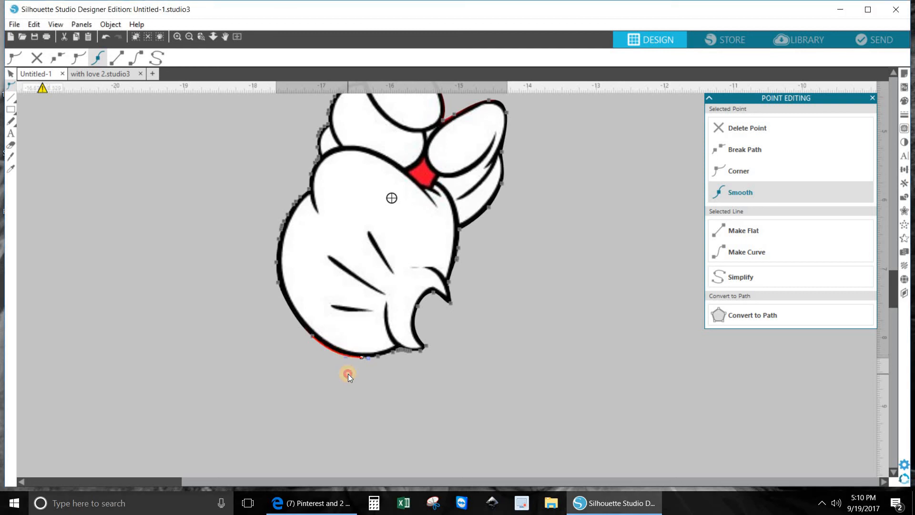
pyautogui.click(348, 374)
# Step: Move the finished gloved hands onto the black silhouette, aligned over its hands at the base of the bat
pyautogui.click(408, 273)
pyautogui.moveTo(407, 271); pyautogui.dragTo(368, 332)
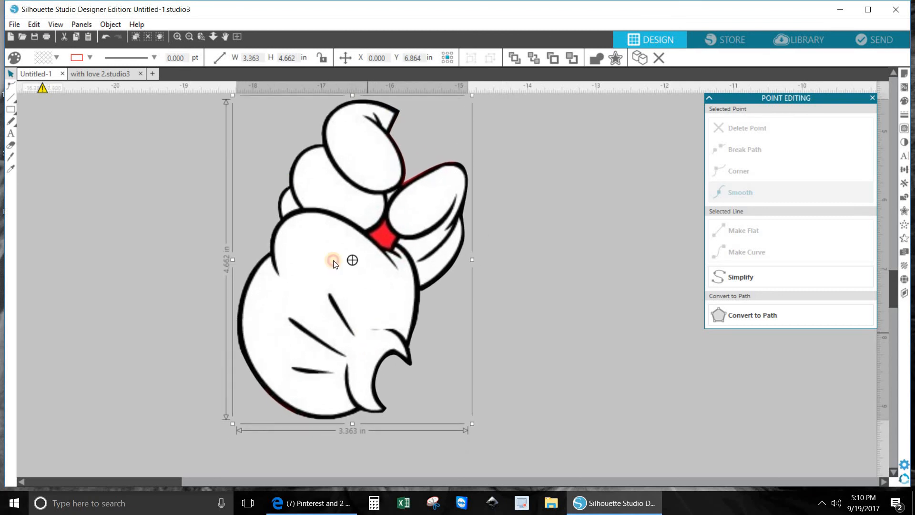
pyautogui.click(190, 38)
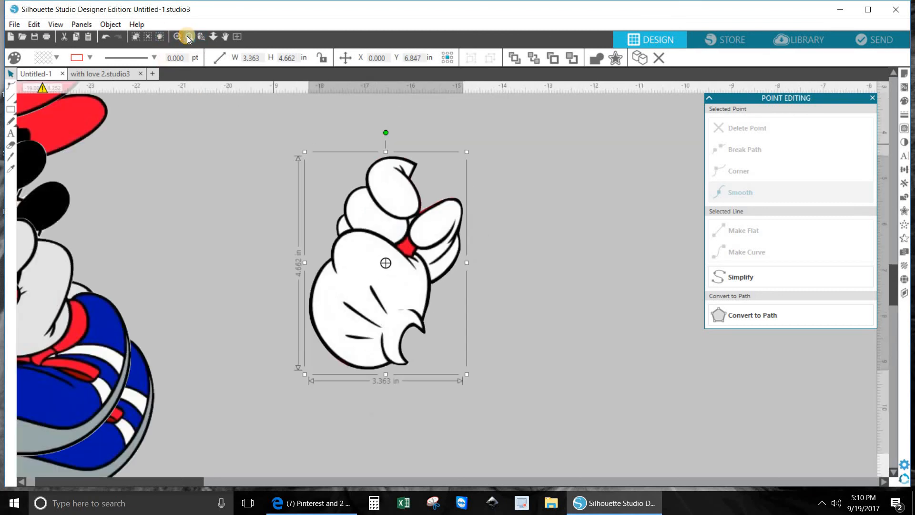
pyautogui.click(189, 37)
pyautogui.click(189, 38)
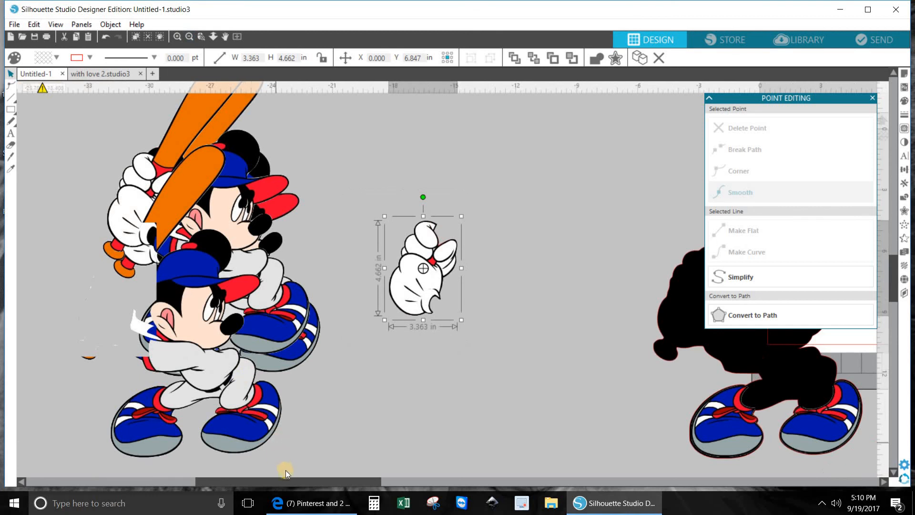
pyautogui.moveTo(286, 481); pyautogui.dragTo(376, 481)
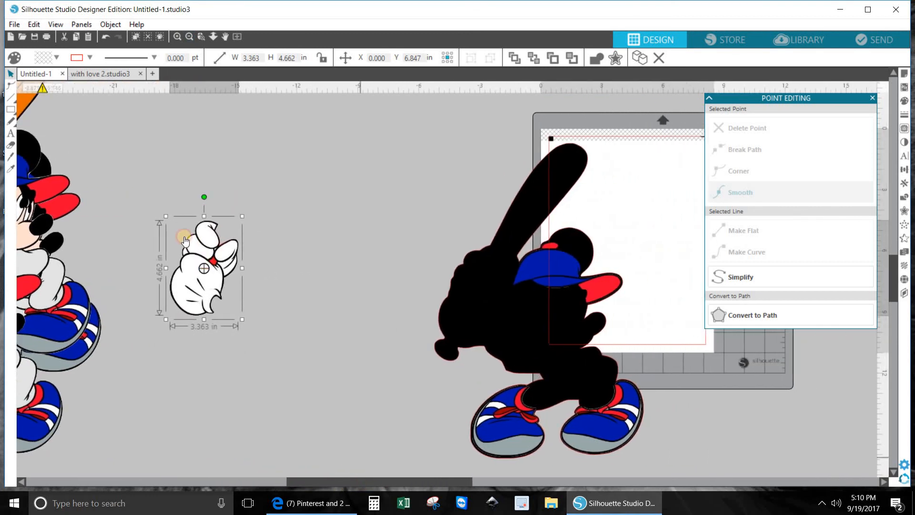
pyautogui.moveTo(193, 283); pyautogui.dragTo(463, 314)
pyautogui.click(277, 281)
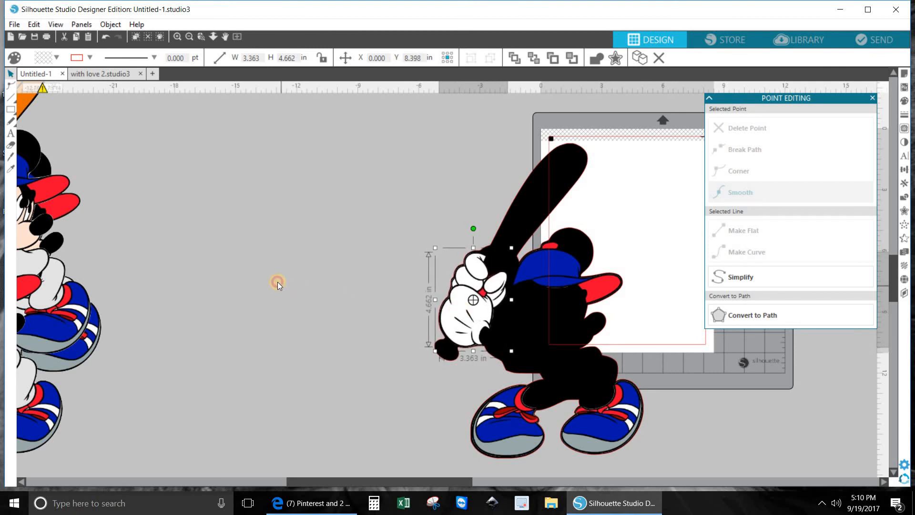
# Step: Pull the leftover Mickey with the cut-away hands clear of the other copies and delete it
pyautogui.moveTo(38, 285); pyautogui.dragTo(362, 233)
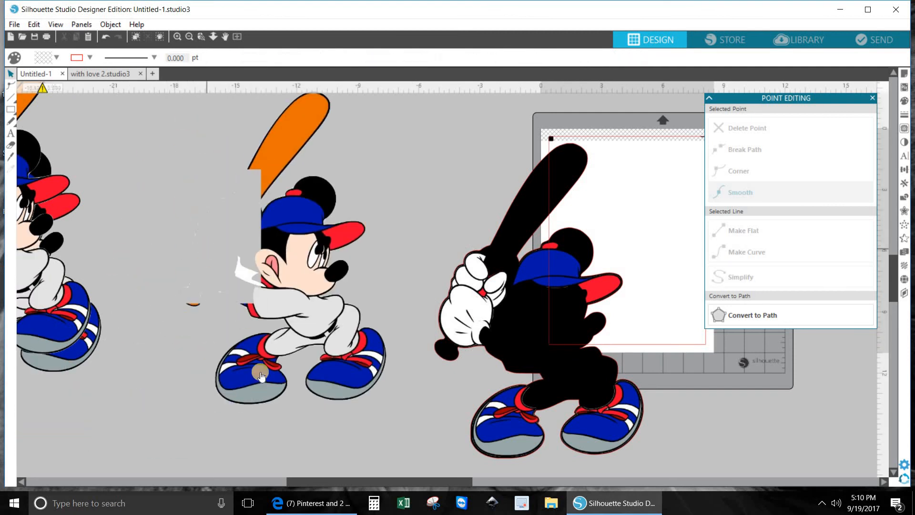
pyautogui.click(295, 331)
pyautogui.press('Delete')
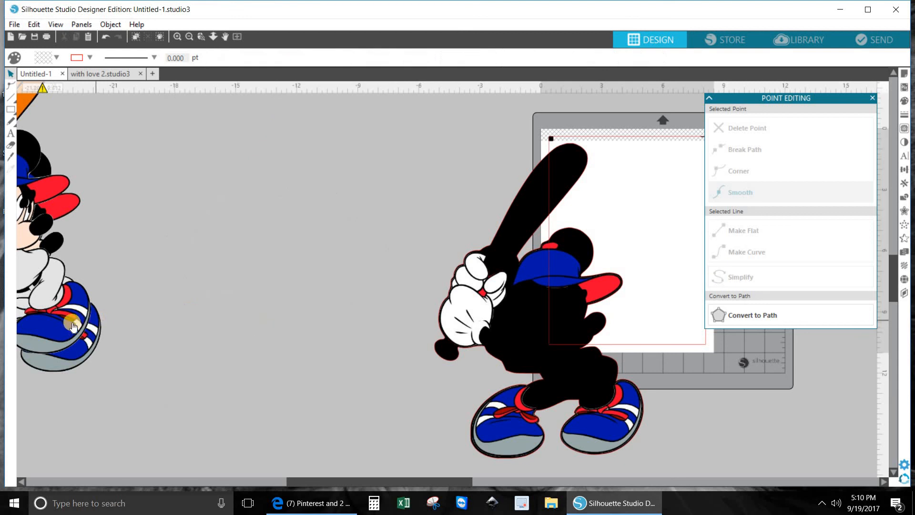
# Step: Move a complete coloured Mickey copy into the empty space beside the black silhouette
pyautogui.moveTo(73, 324); pyautogui.dragTo(321, 329)
pyautogui.click(355, 383)
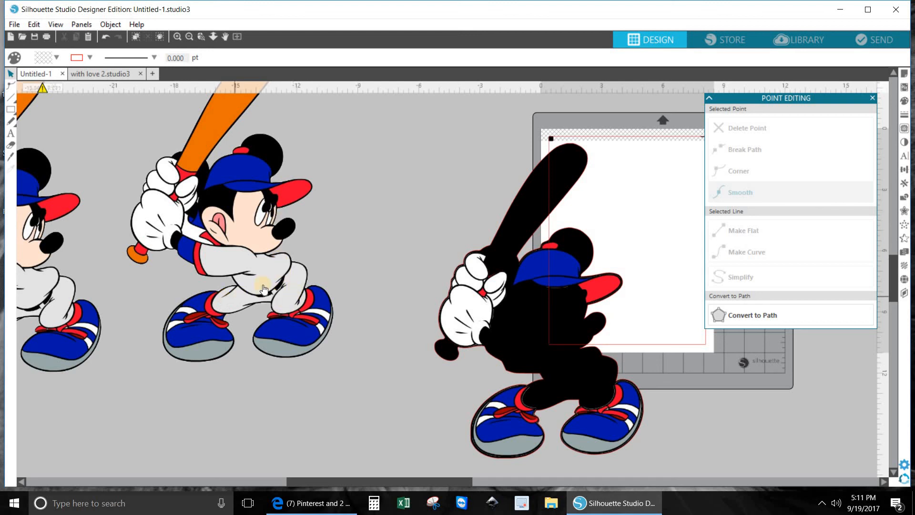
pyautogui.moveTo(259, 278); pyautogui.dragTo(319, 358)
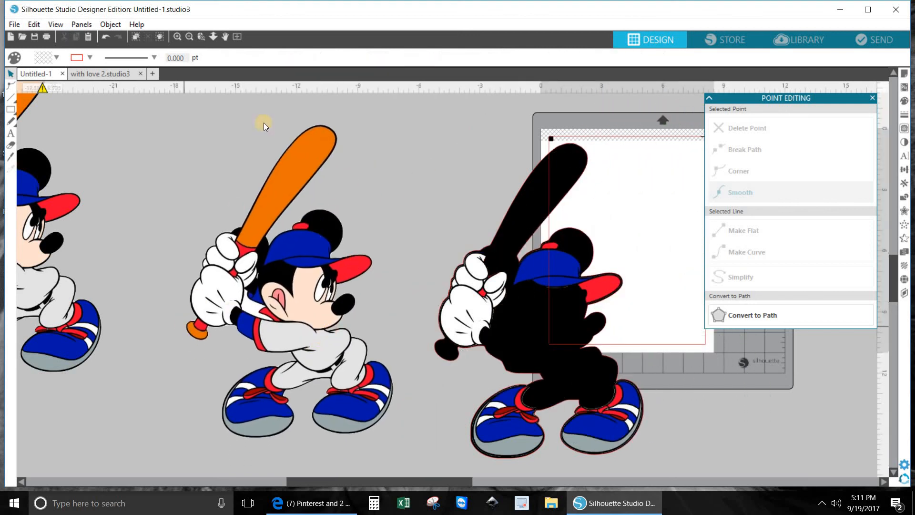